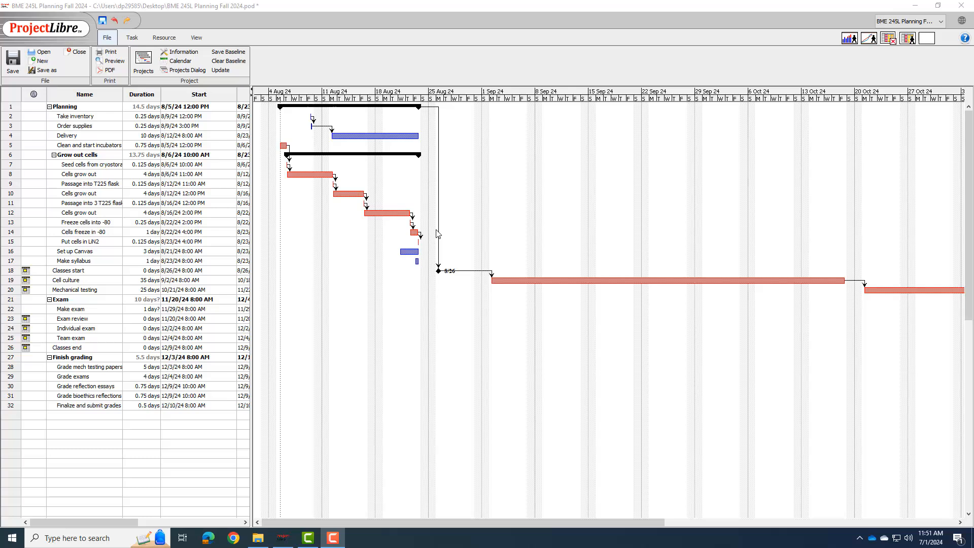
Step: Add three work resources to the resource sheet, entering one person's first name and two teaching assistants' names, each followed by TA
click(131, 39)
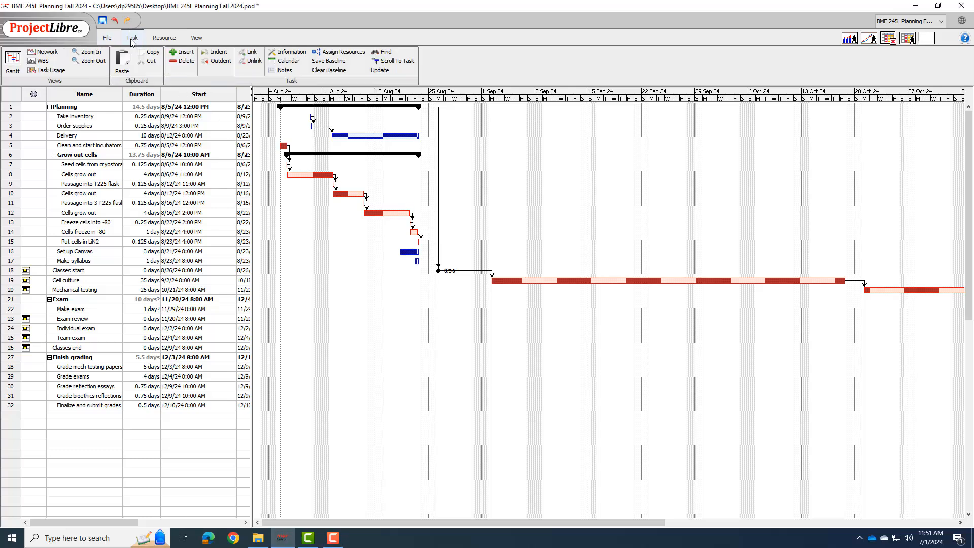
click(161, 40)
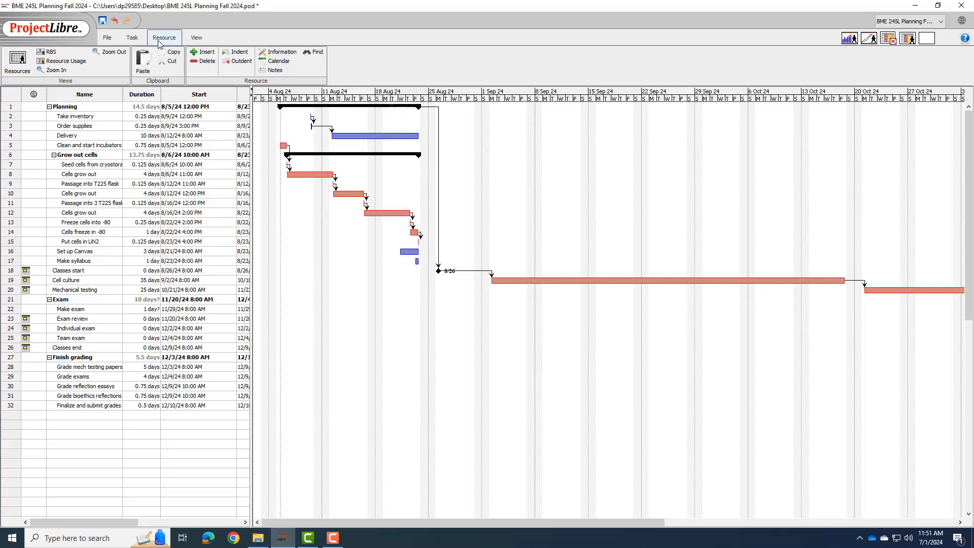
click(18, 60)
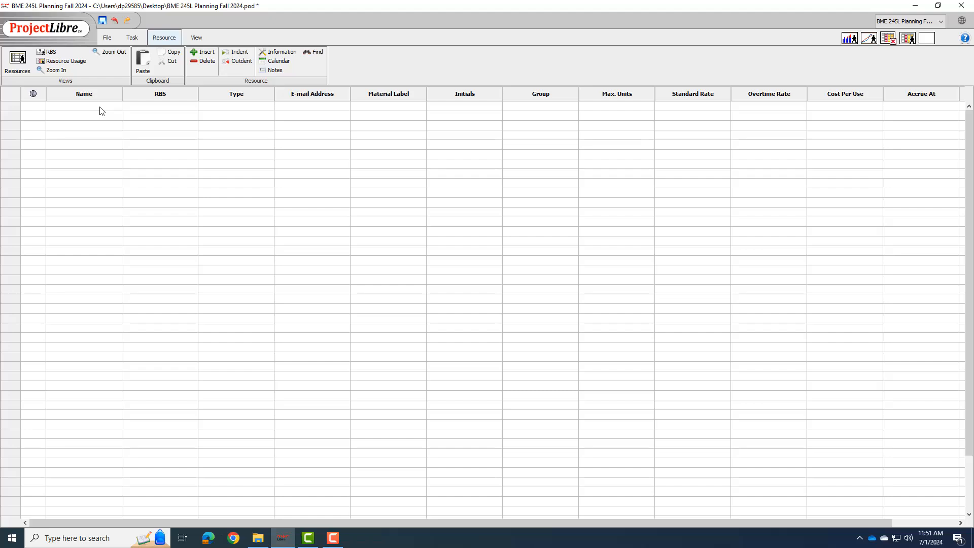
click(101, 107)
text(Dan)
click(90, 120)
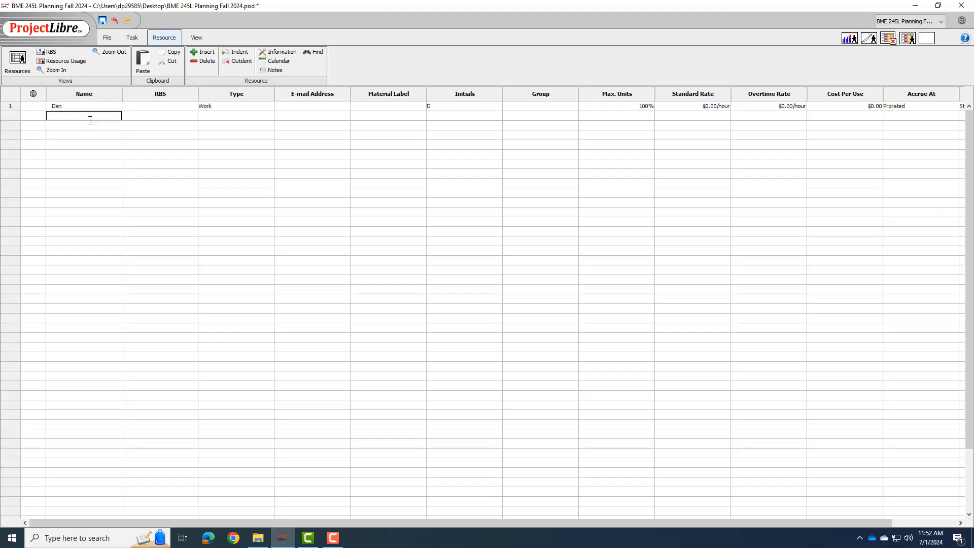
text(Sam TA)
click(87, 125)
text(Be)
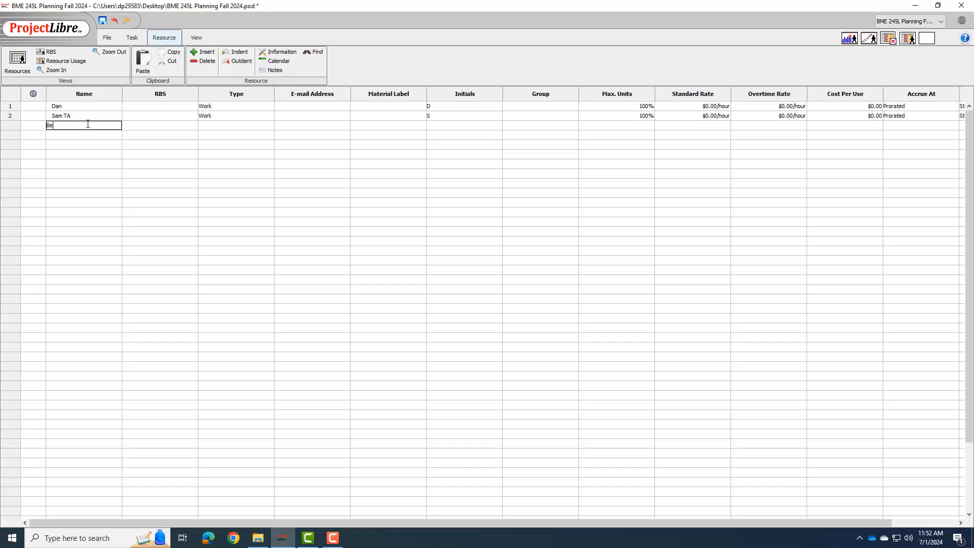
text(lla TA)
click(146, 127)
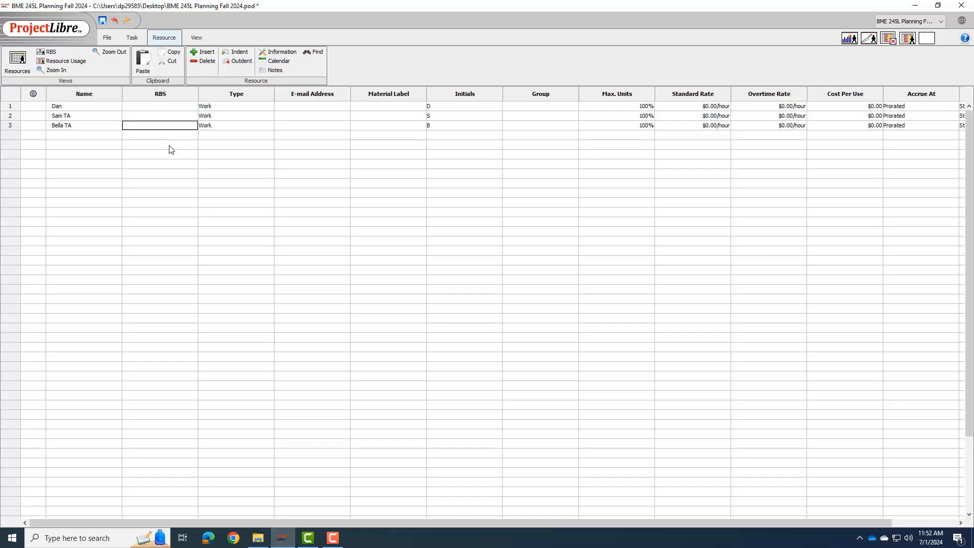
click(266, 108)
click(229, 124)
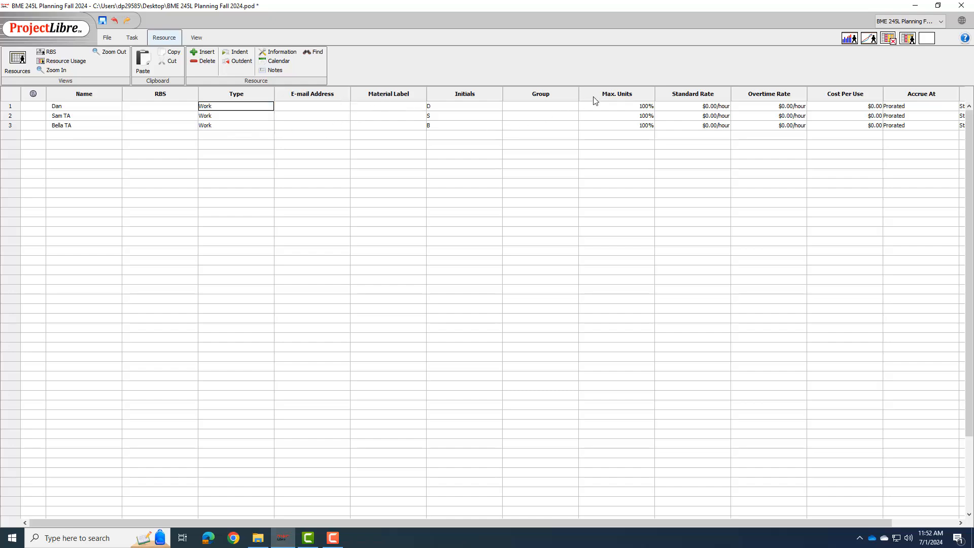
Step: Set the maximum units to 25% for the first resource and 50% for each of the two TA resources
click(631, 106)
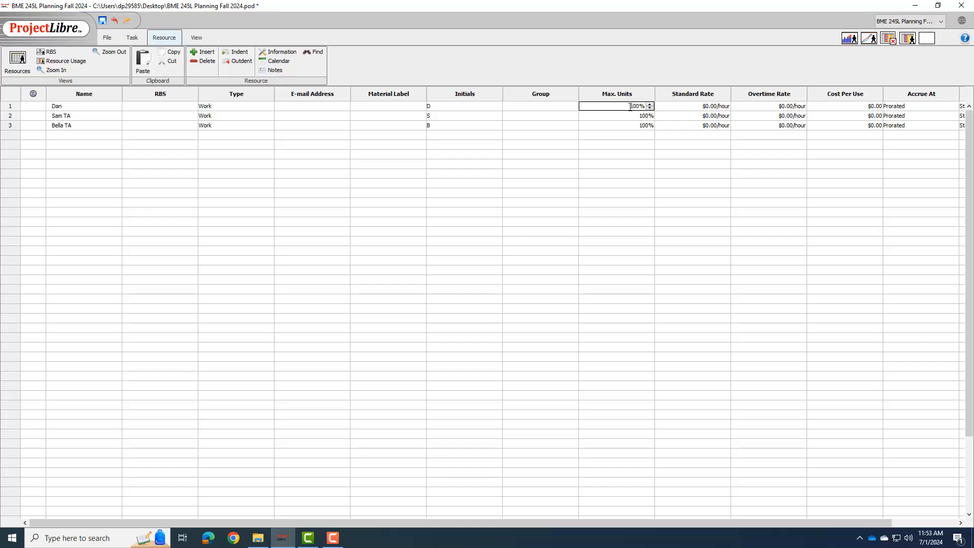
double_click(630, 107)
text(25)
click(627, 115)
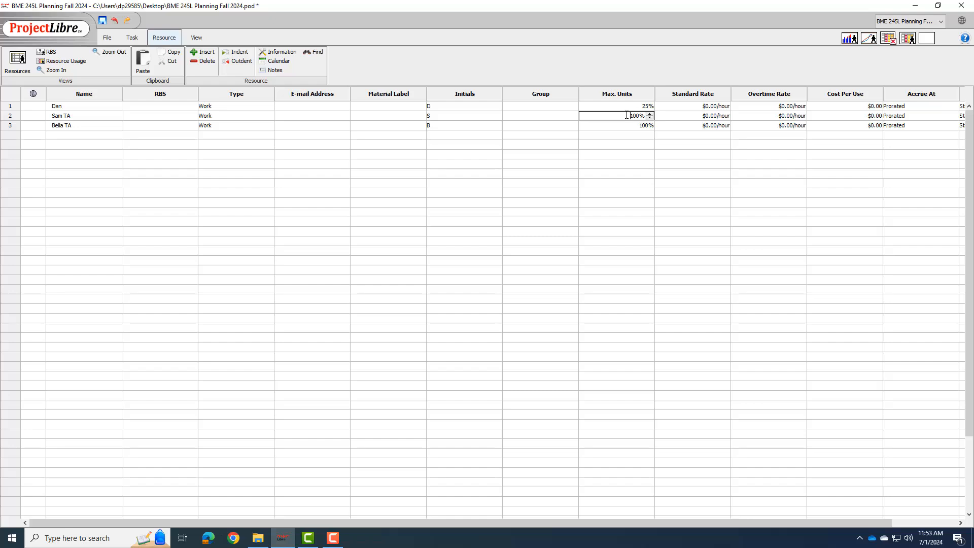
double_click(627, 116)
text(50)
click(630, 125)
double_click(630, 125)
text(50)
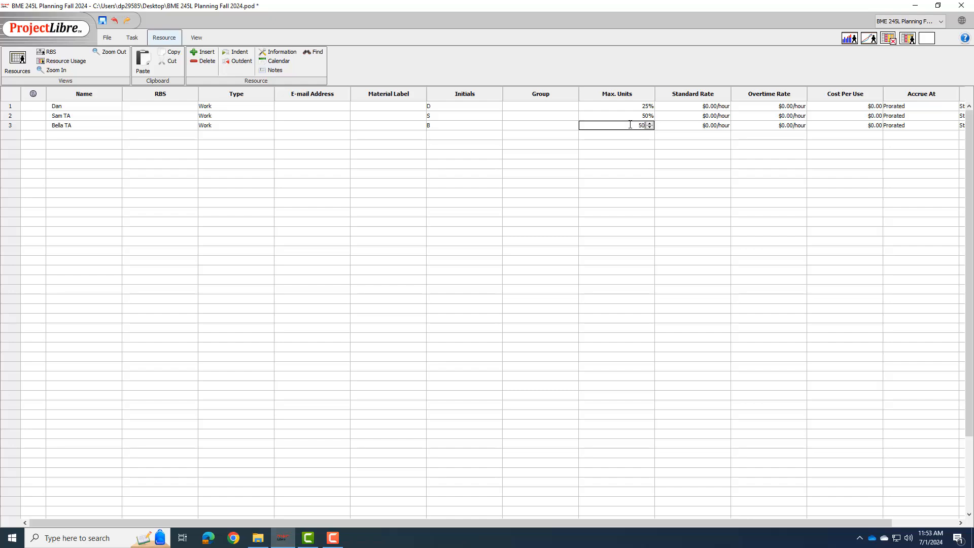
double_click(699, 127)
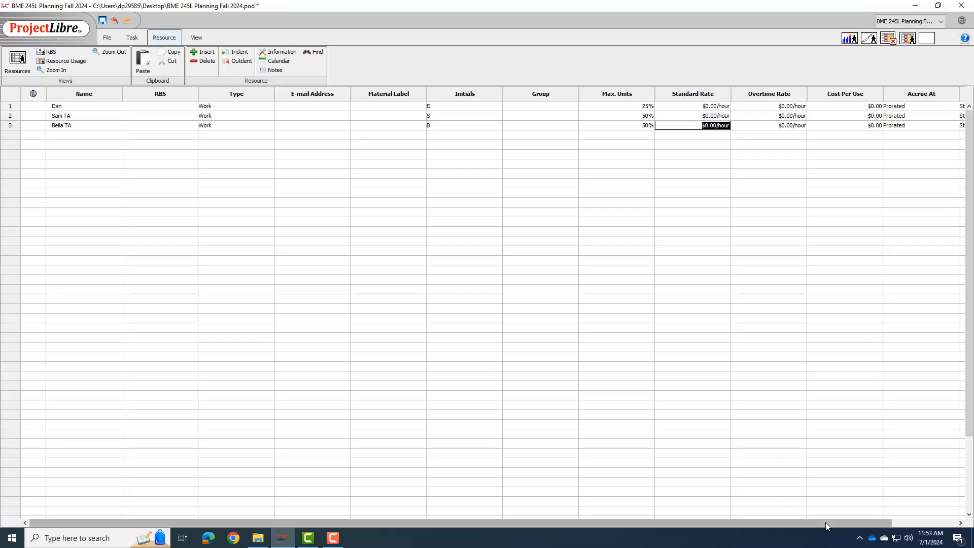
Step: Check which base calendars are available for the first resource
drag(826, 522, 900, 523)
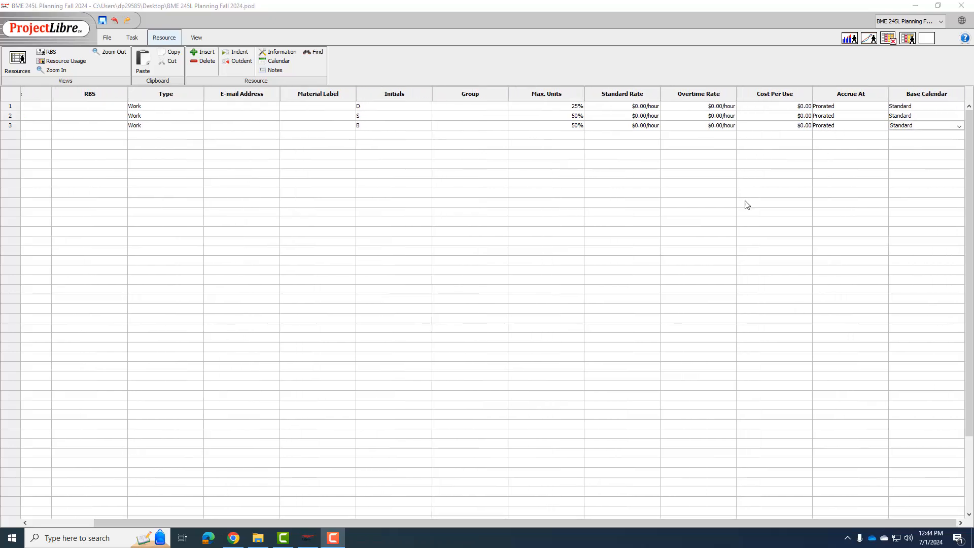
click(929, 107)
click(934, 106)
click(959, 107)
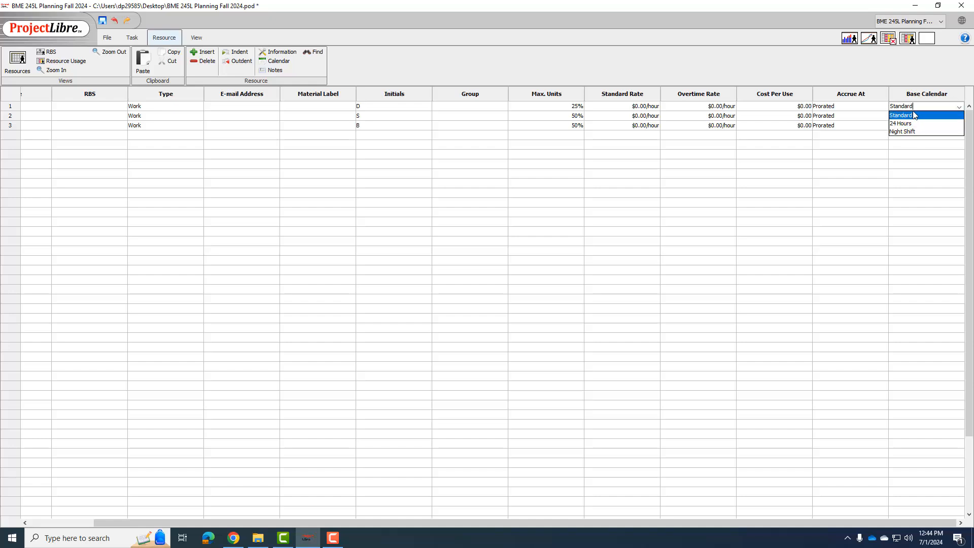
click(919, 143)
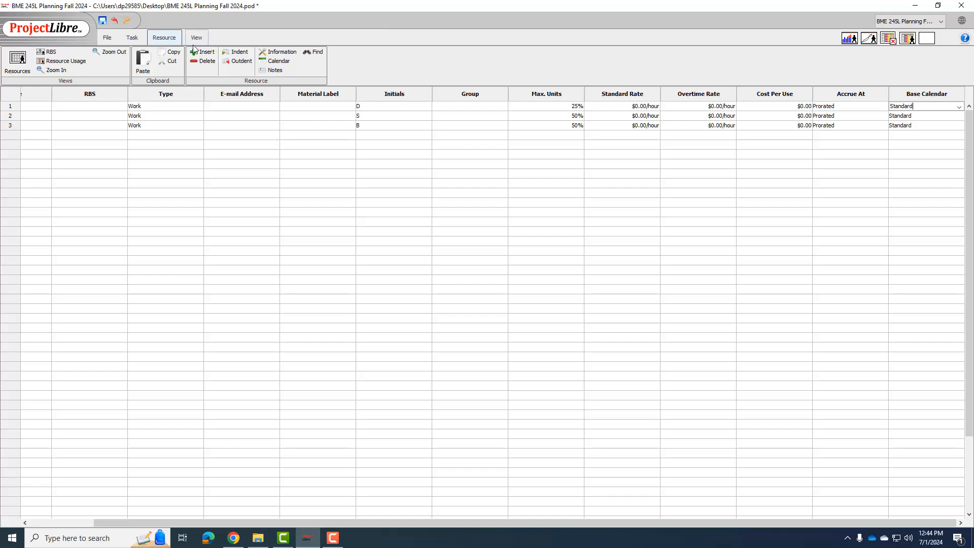
Step: From the Gantt view, create a new base calendar named "My calendar" in the working calendar settings
click(135, 37)
click(12, 60)
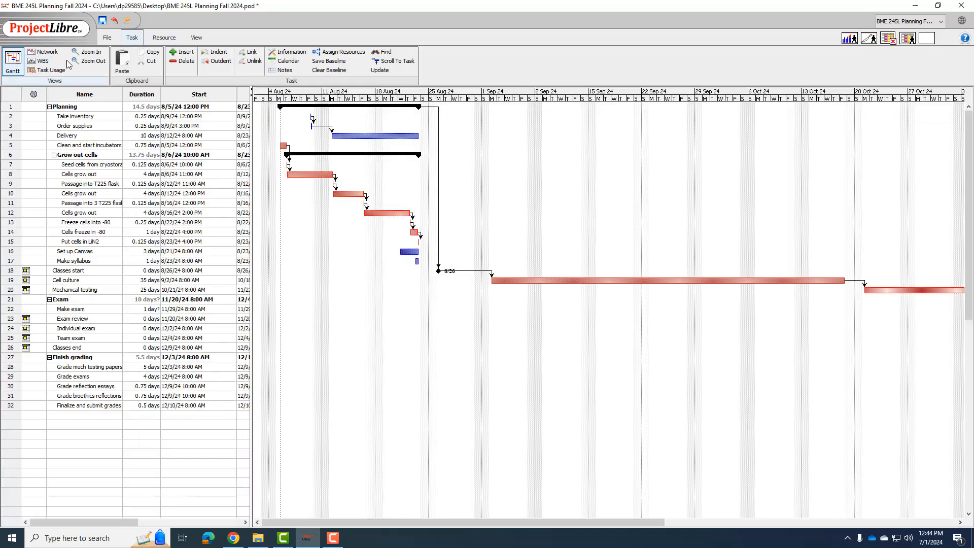
click(287, 61)
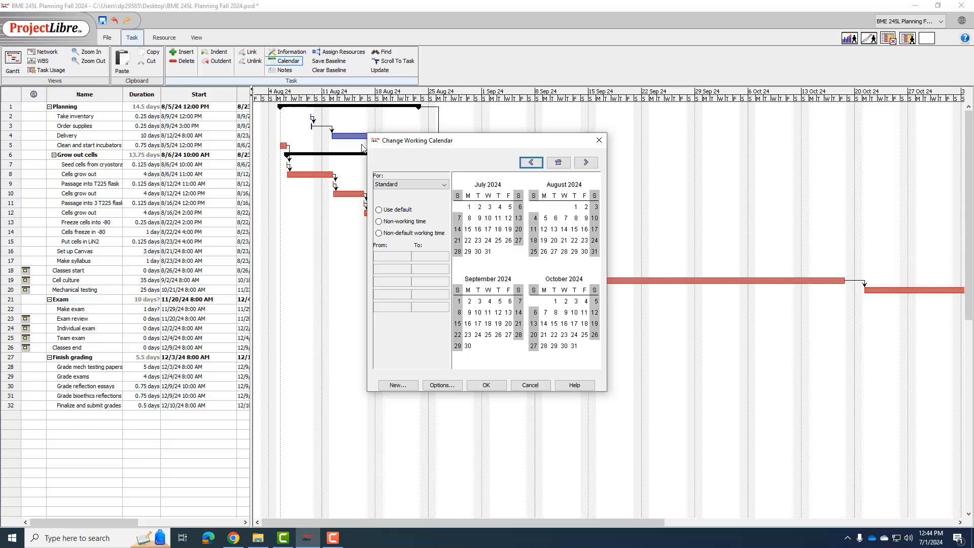
click(404, 185)
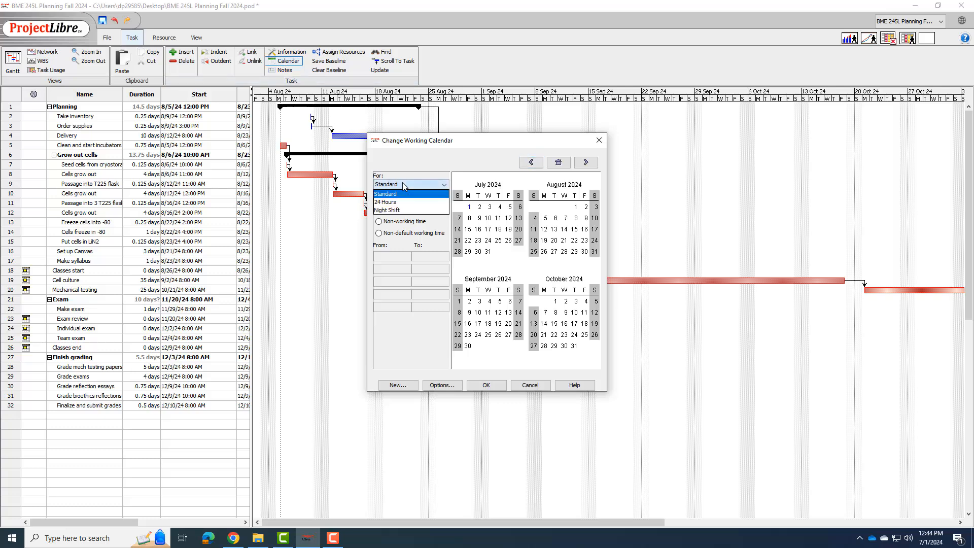
click(404, 184)
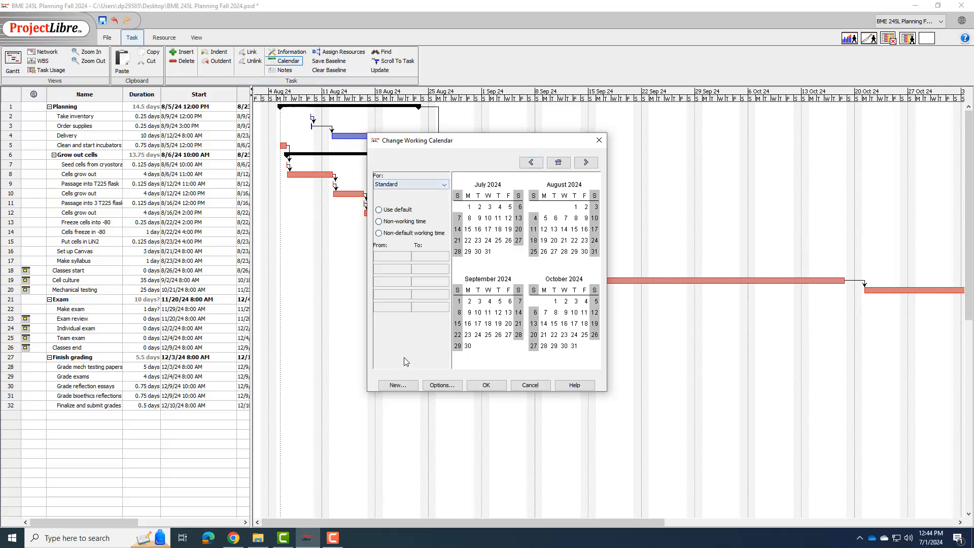
click(400, 387)
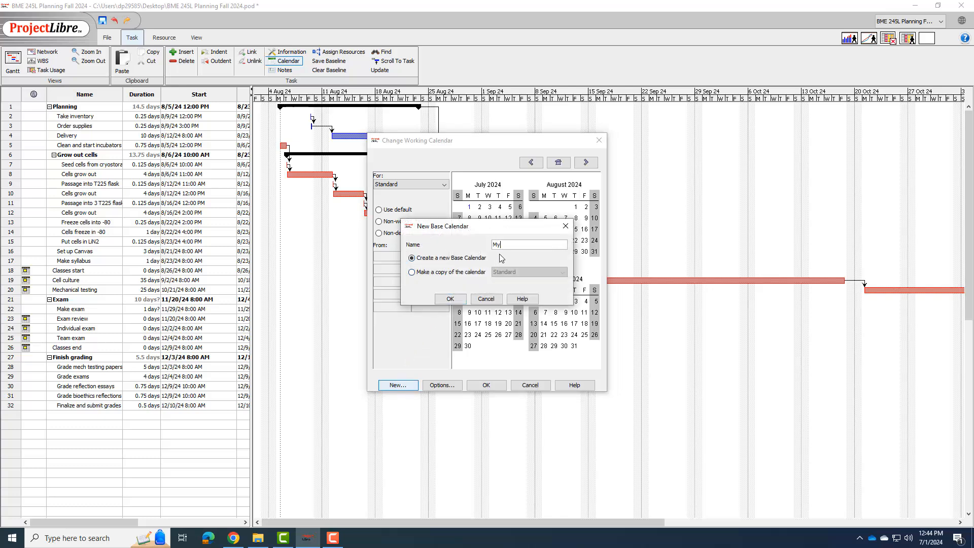
text(My calendar)
click(450, 299)
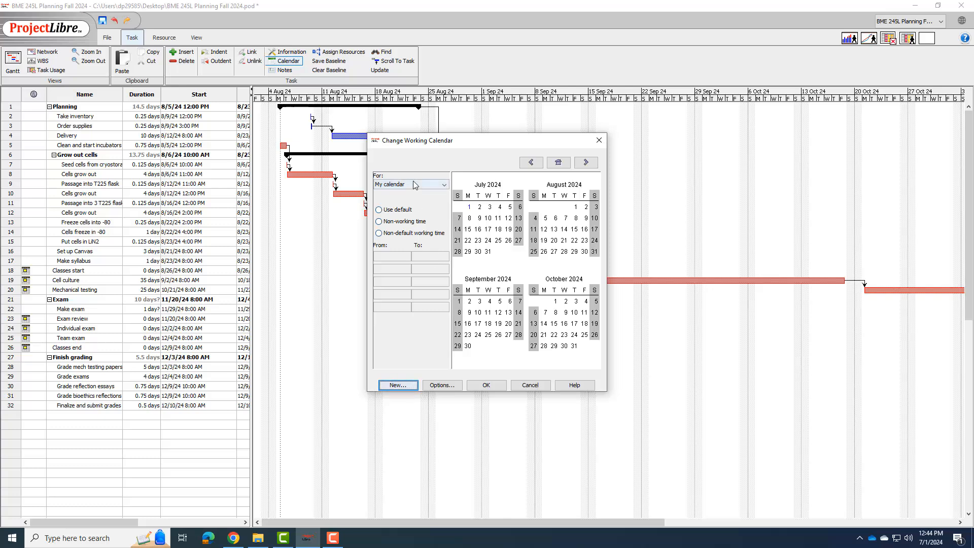
Step: Mark November 28 and 29, 2024 as non-working time in My calendar
click(587, 162)
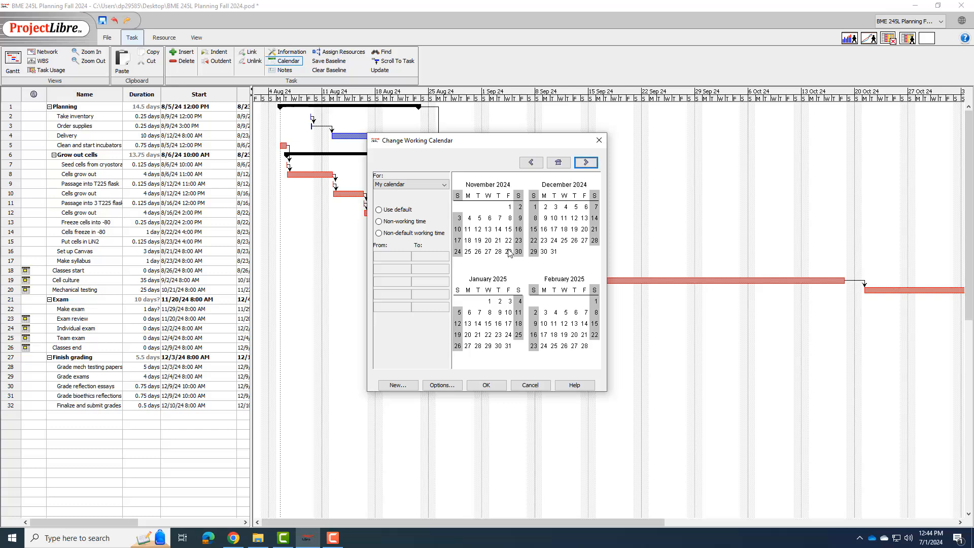
drag(509, 252, 498, 251)
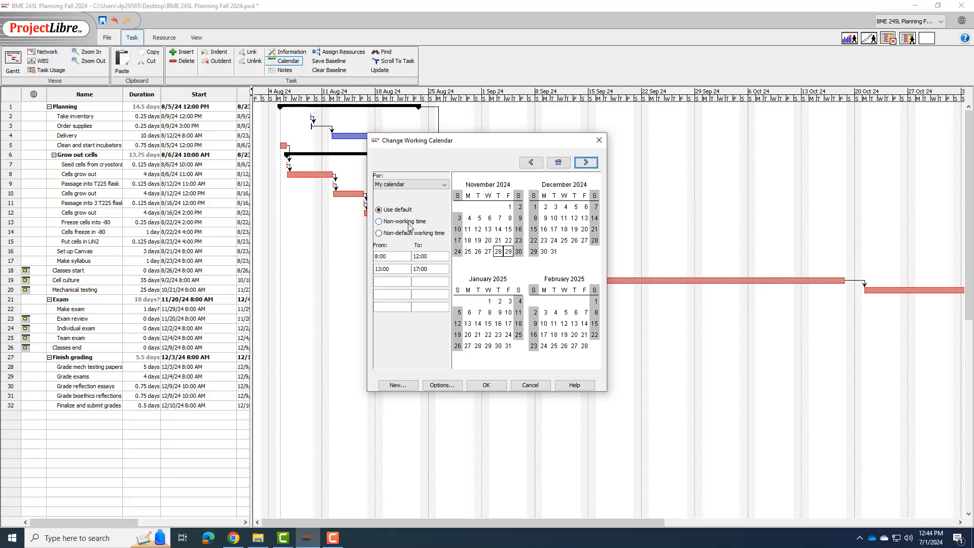
click(409, 224)
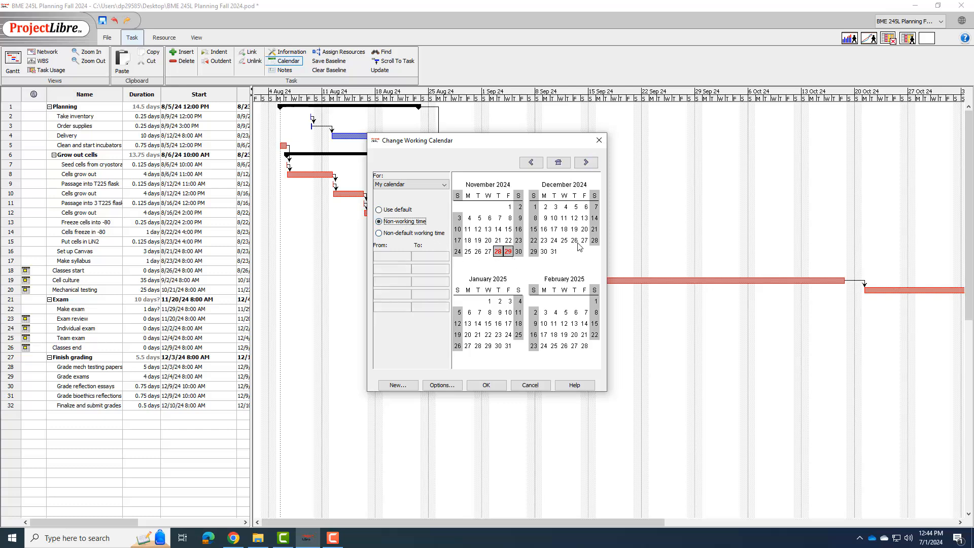
Step: Set Saturdays December 7 and 14, 2024 to non-default working time in My calendar and save the calendar changes
click(595, 207)
ctrl+click(595, 219)
click(418, 234)
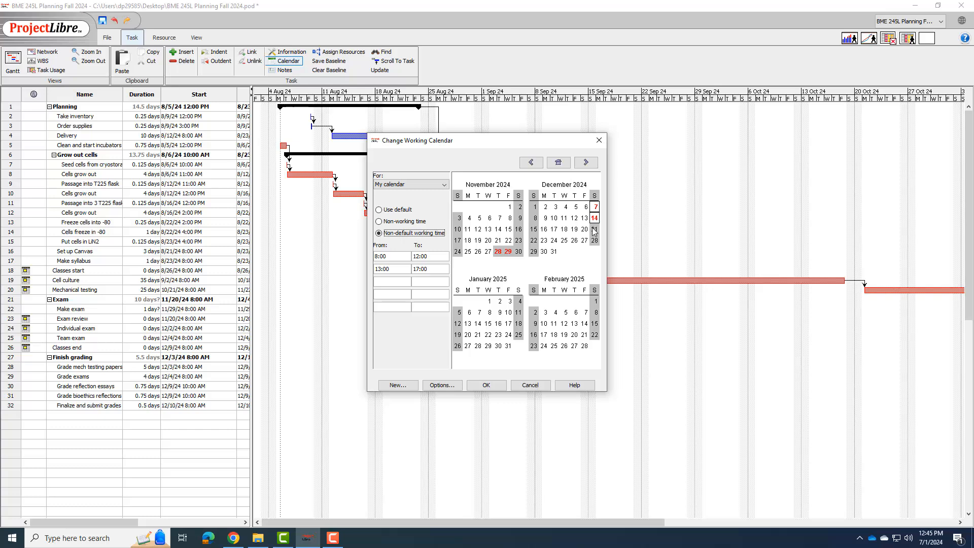
click(496, 388)
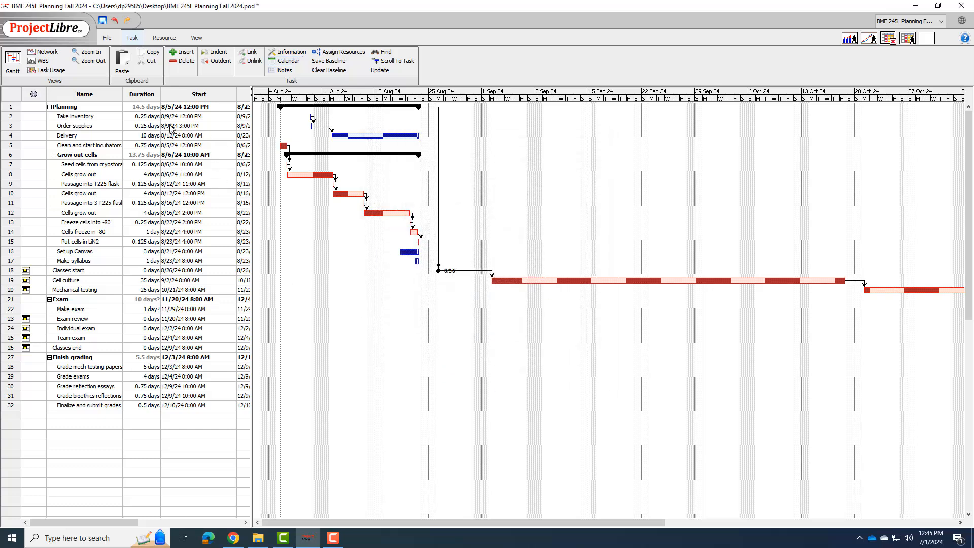
Step: Check the task calendar choices in the advanced task information of Take inventory
double_click(184, 118)
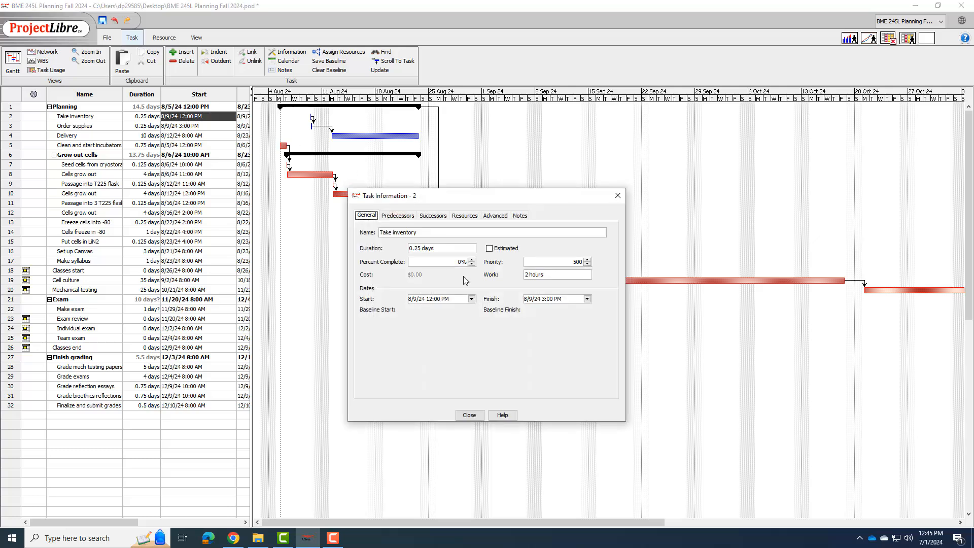
click(495, 216)
click(481, 323)
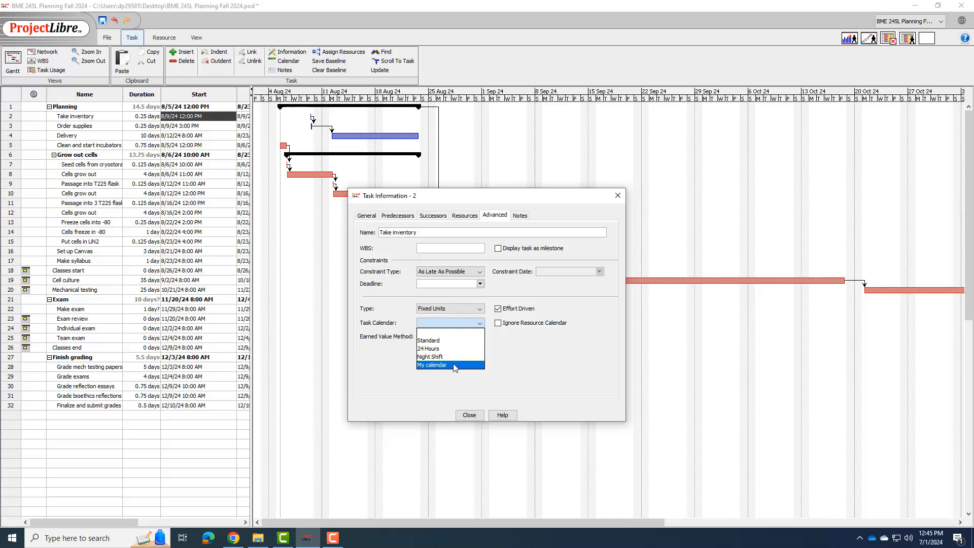
click(490, 402)
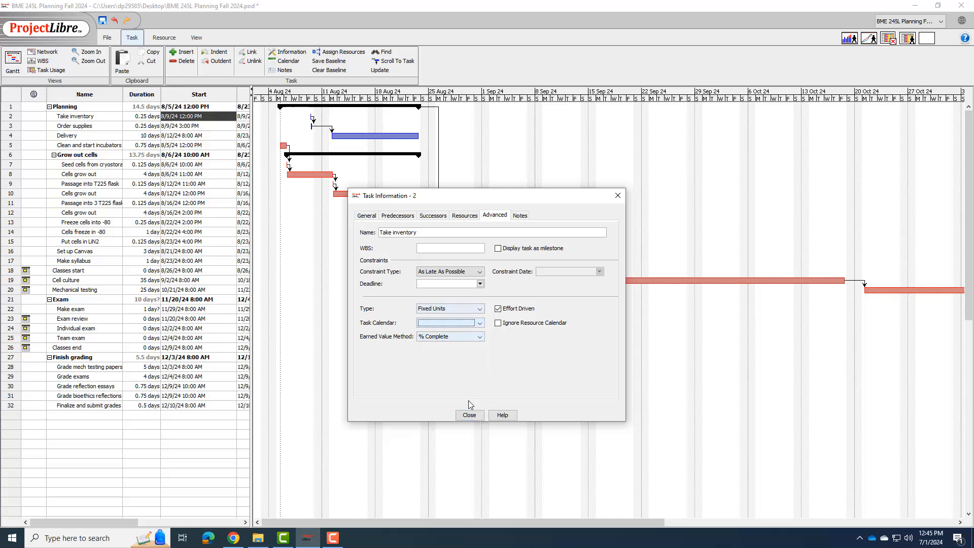
click(470, 415)
Step: Review the options for creating a new base calendar without adding one
click(287, 60)
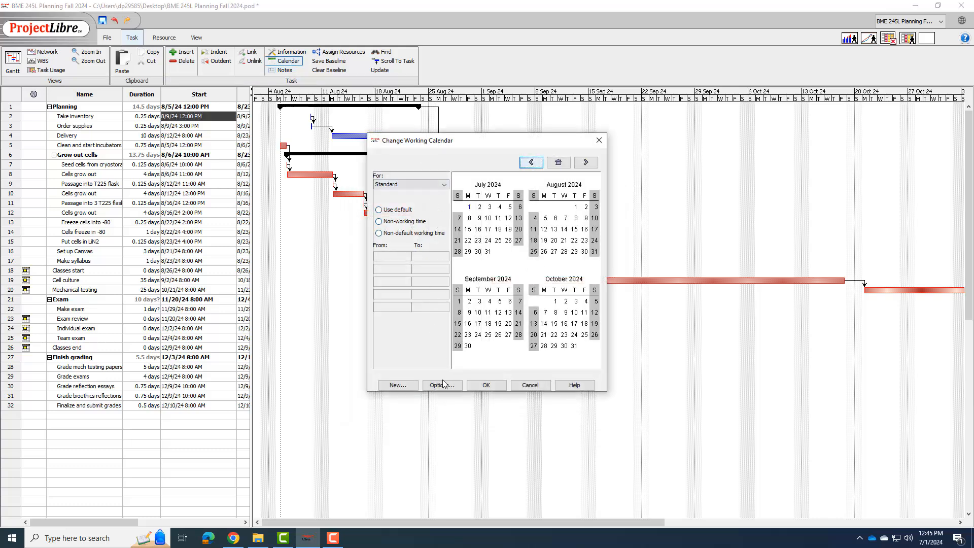
click(397, 385)
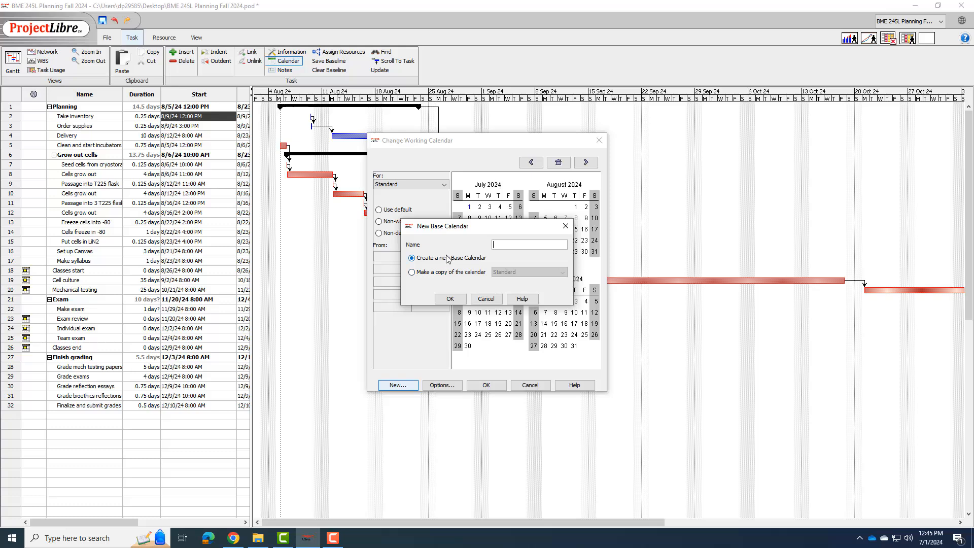
click(483, 299)
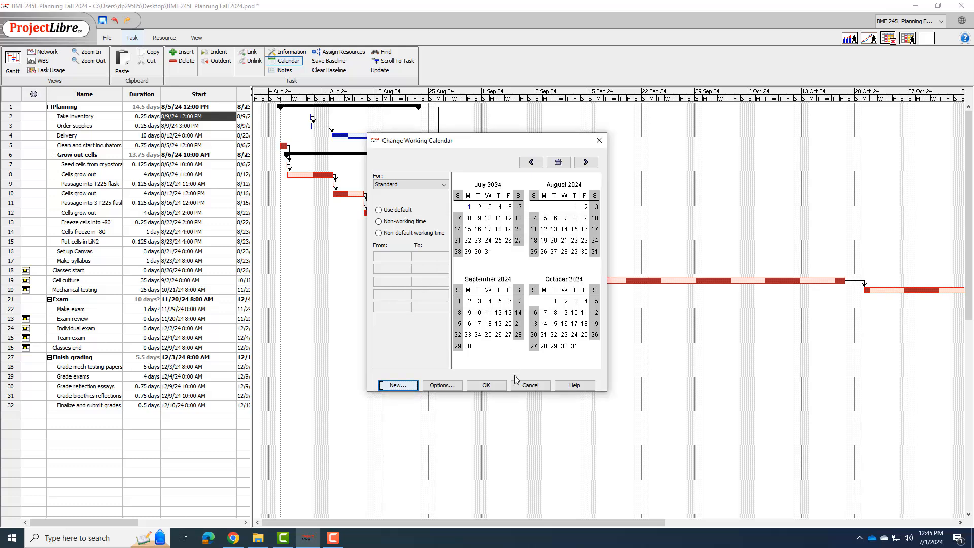
click(530, 385)
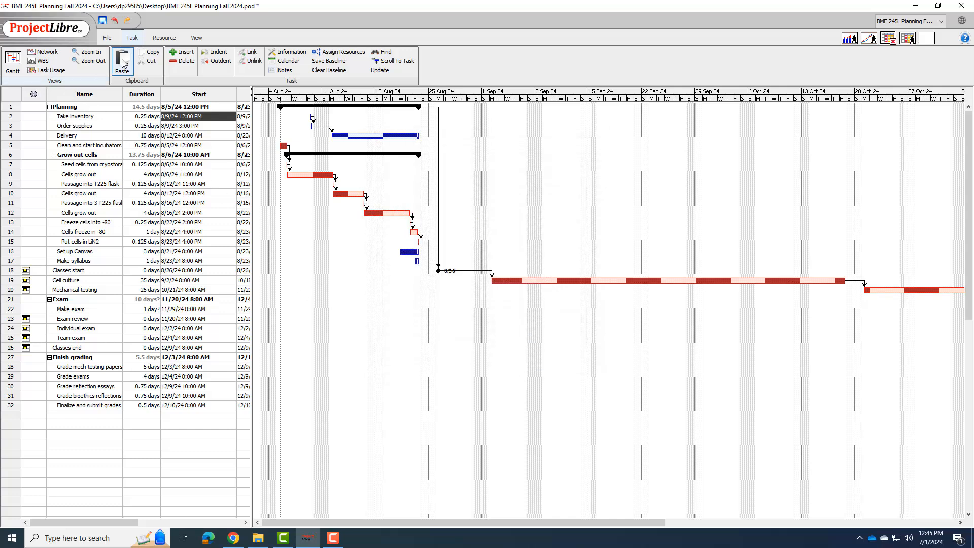
Step: Assign My calendar as the base calendar of the first resource in the resource sheet
click(164, 38)
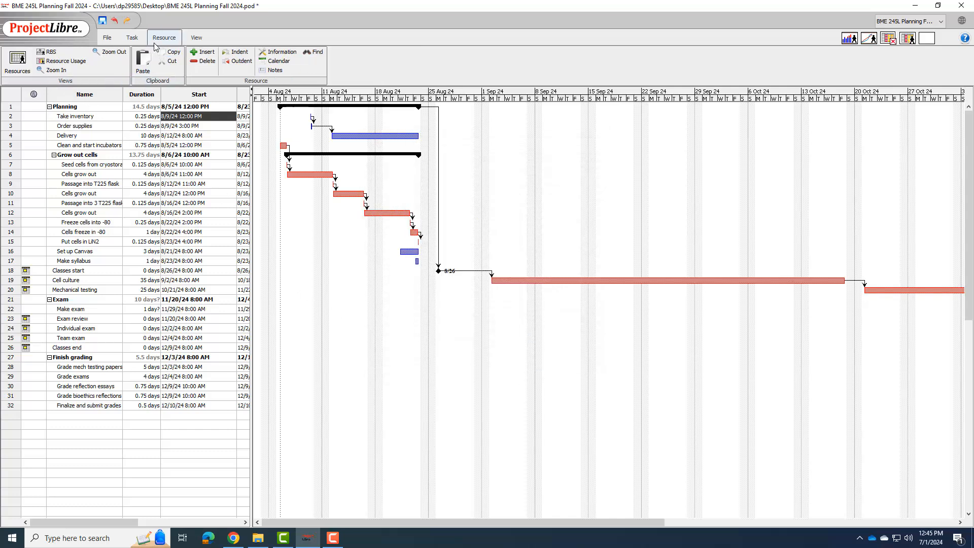
click(18, 60)
double_click(956, 106)
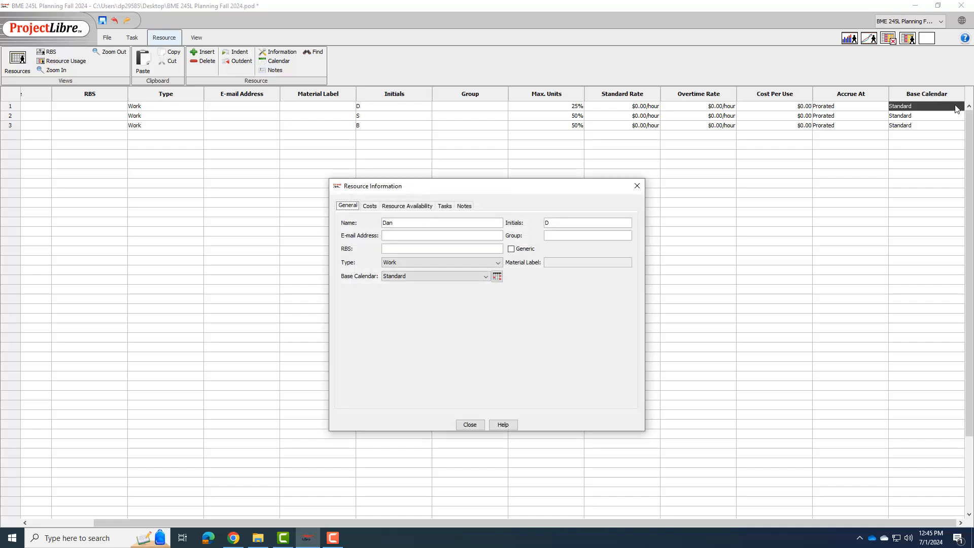
click(470, 274)
click(397, 311)
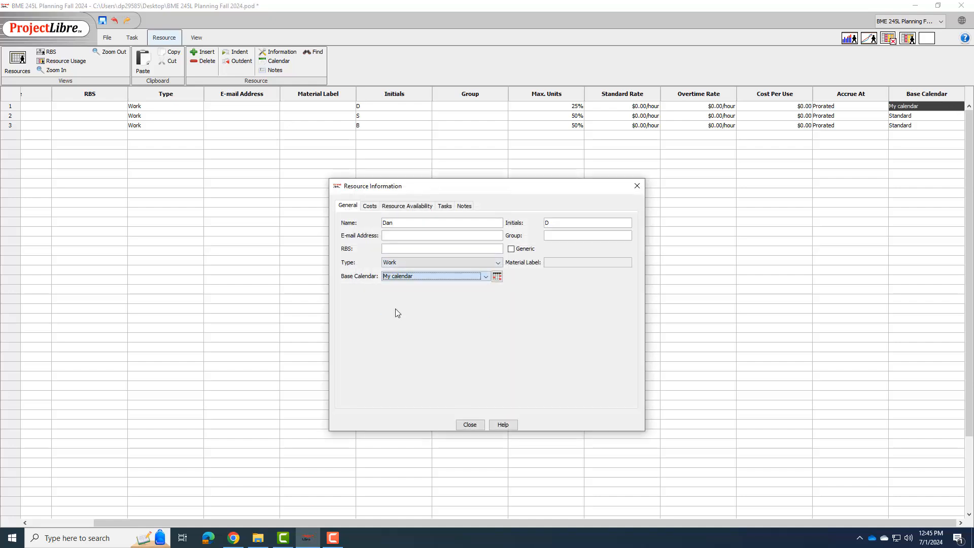
Step: Assign My calendar as the base calendar of the second and third resources in the resource sheet
click(470, 425)
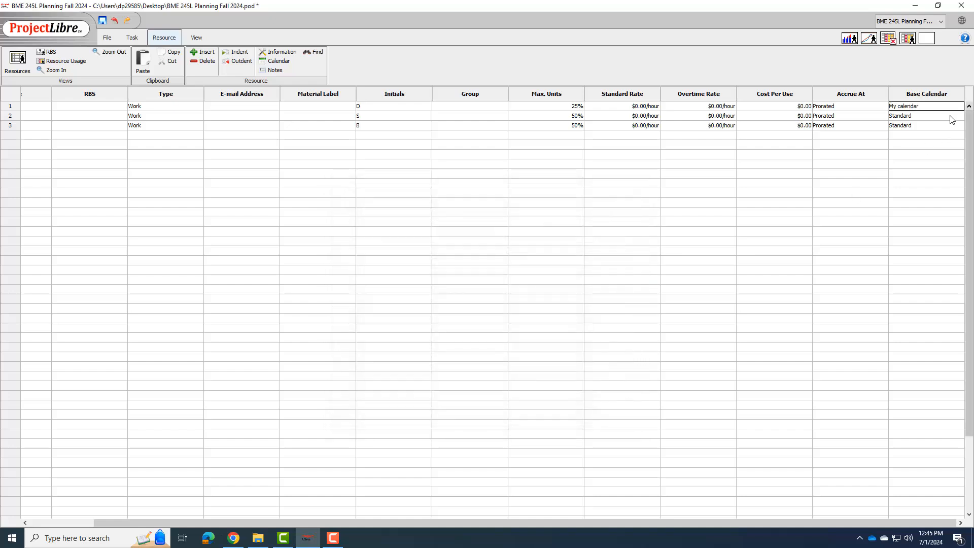
click(957, 116)
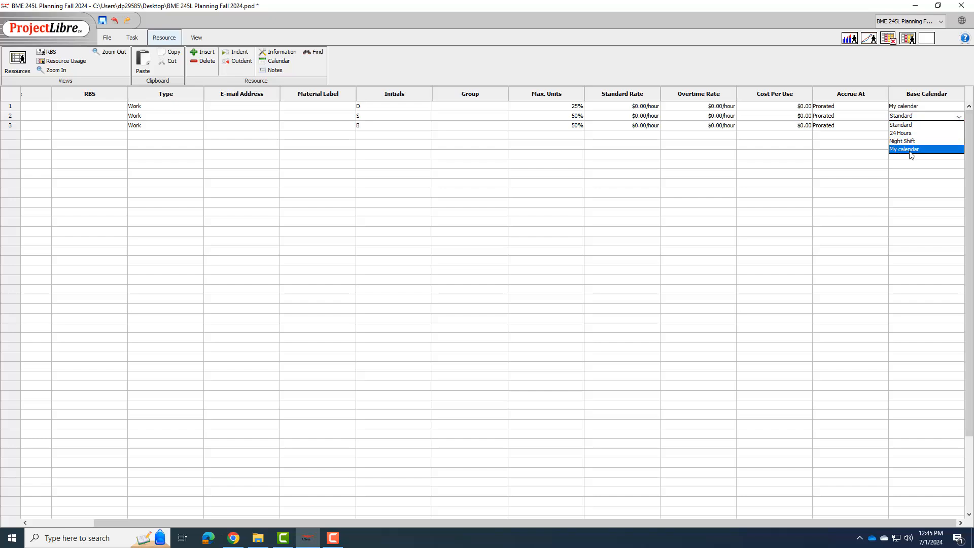
click(910, 151)
click(958, 126)
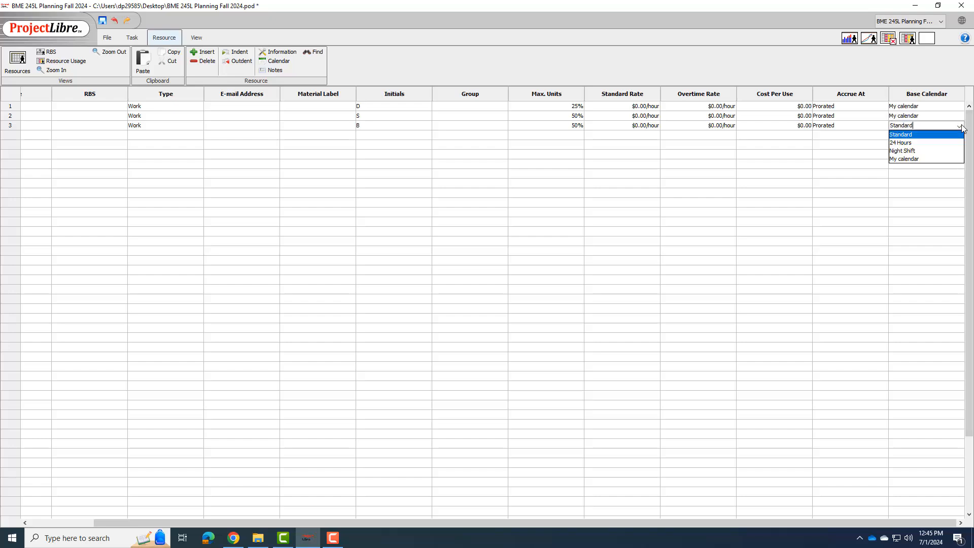
click(918, 159)
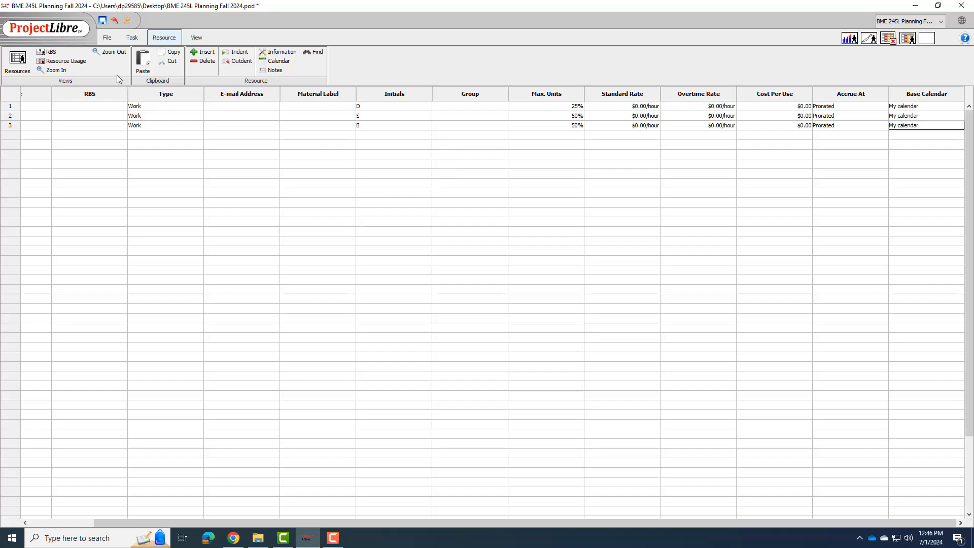
Step: Return to the Gantt chart and widen the task table to show the Resource Names column
click(132, 38)
click(12, 59)
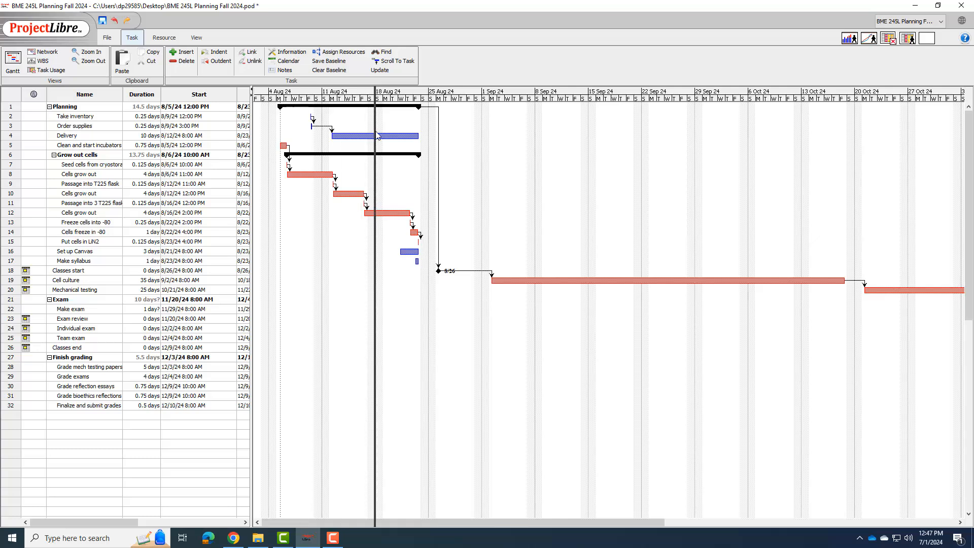
drag(378, 136, 459, 141)
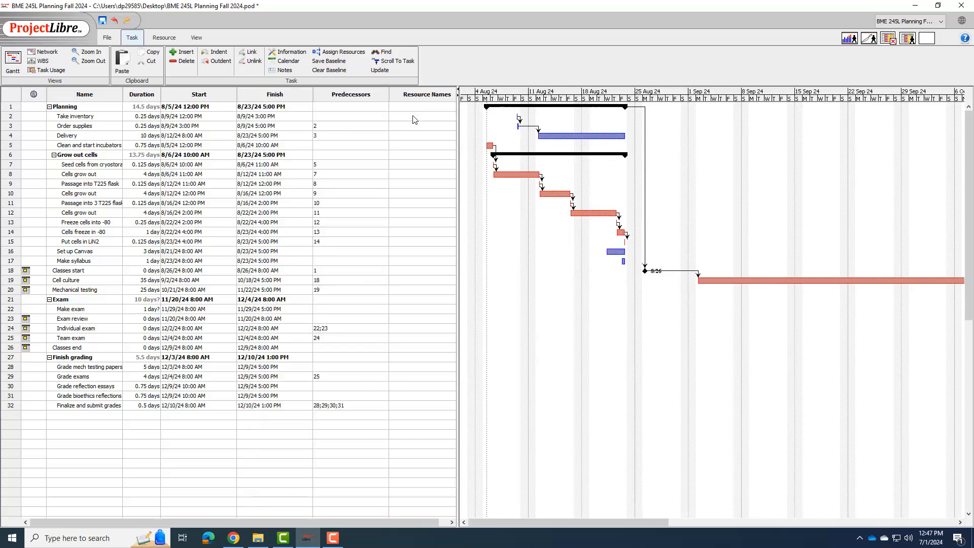
Step: Assign the first resource to the Take inventory task at 25% units and close its task information
double_click(394, 117)
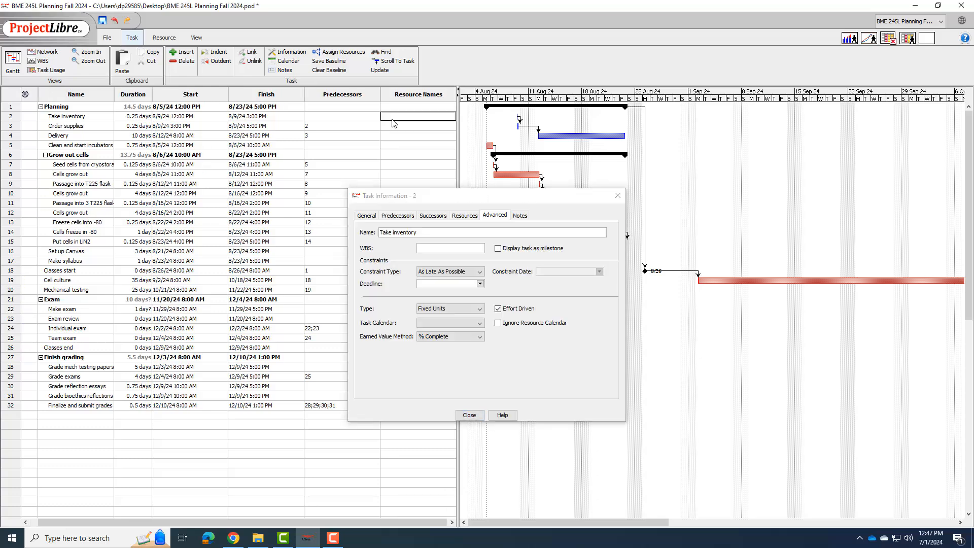
click(463, 216)
click(600, 252)
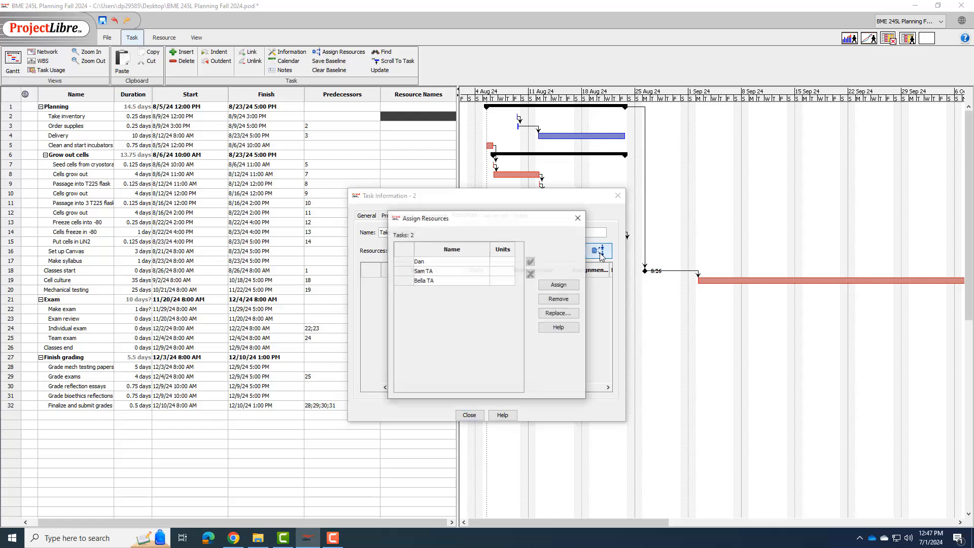
click(497, 262)
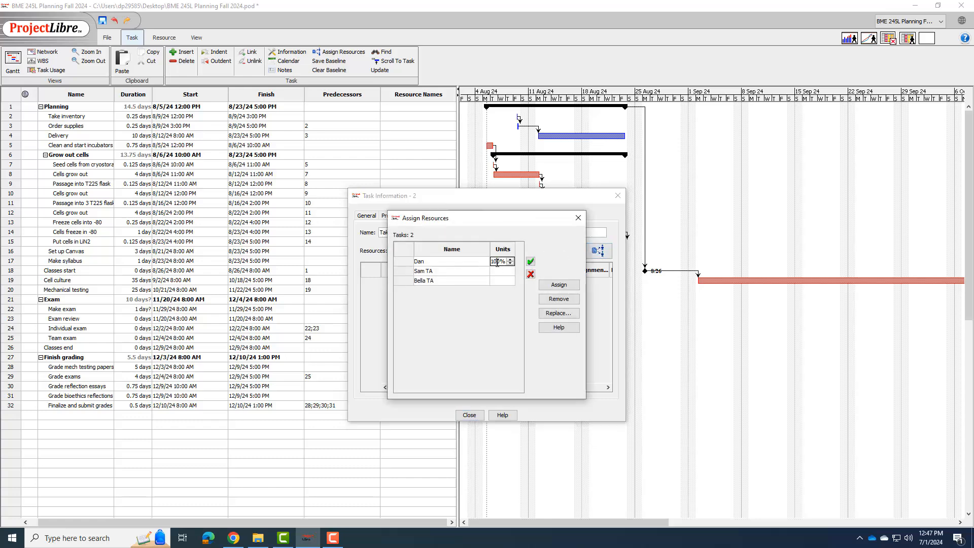
double_click(498, 262)
text(25)
click(560, 287)
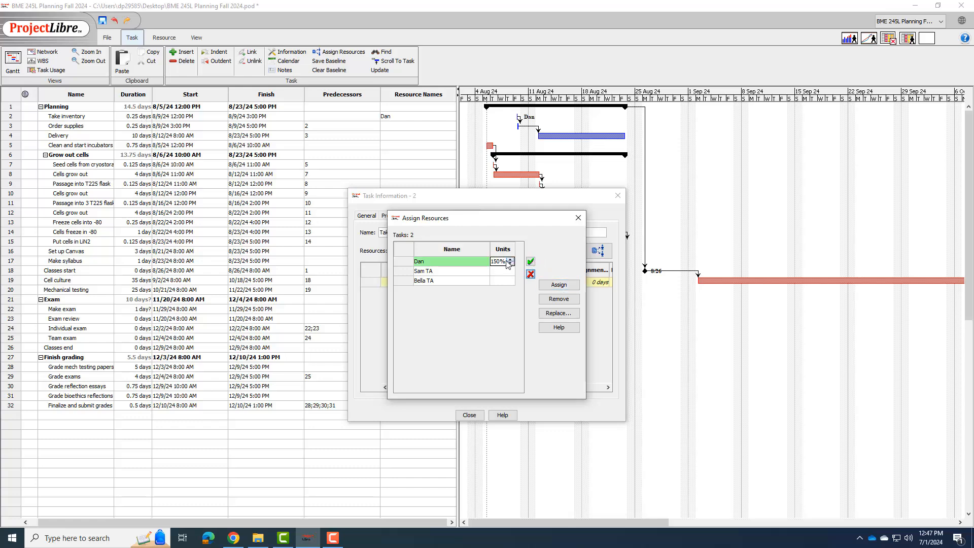
double_click(494, 262)
text(25)
key(Return)
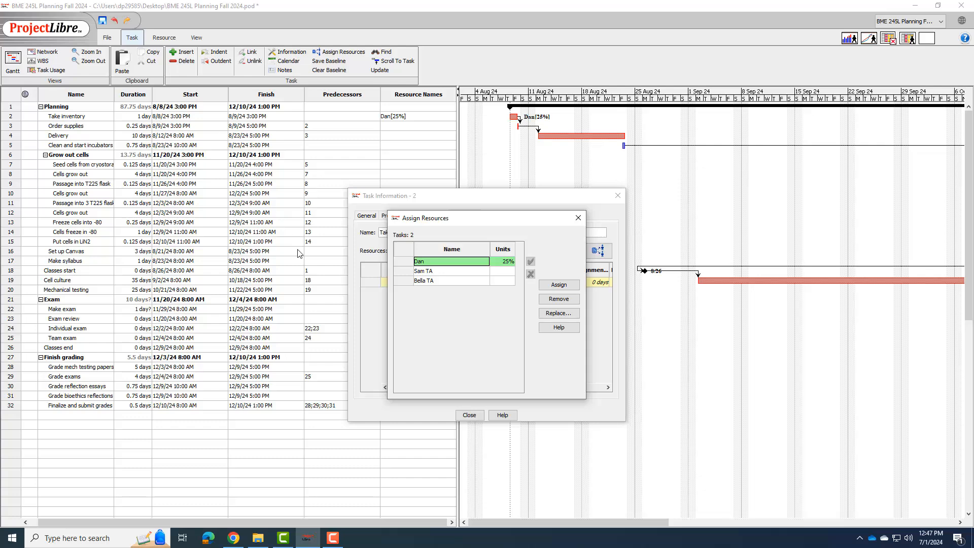
click(578, 218)
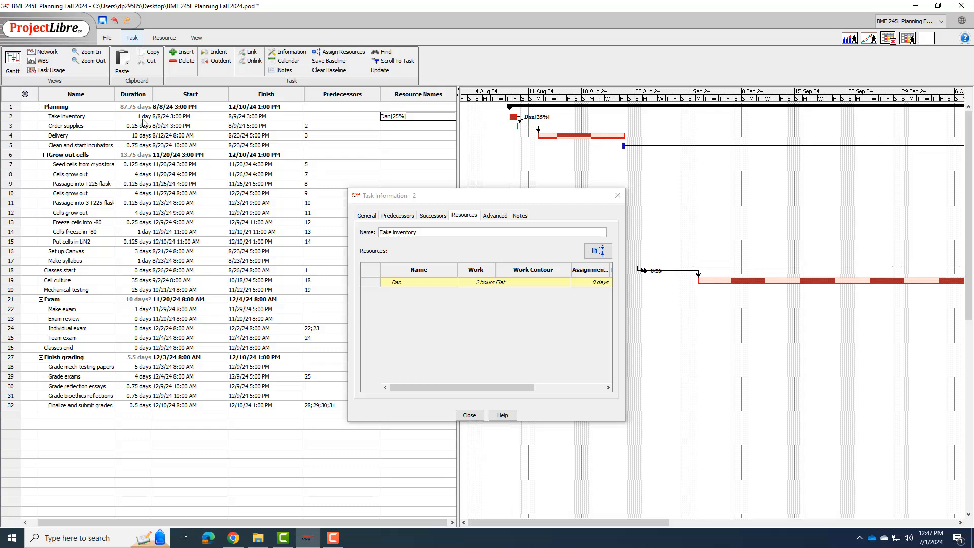
click(469, 415)
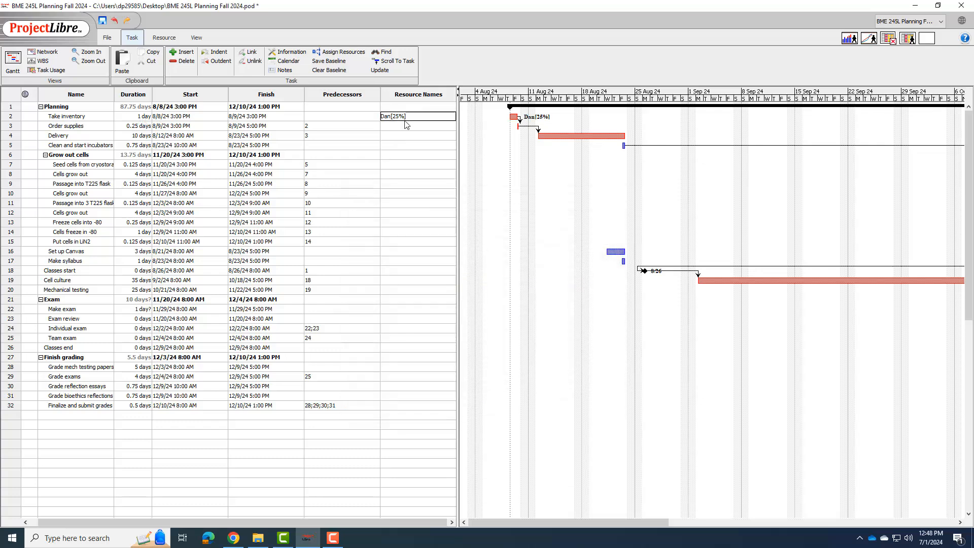
Step: Assign the first resource to the Order supplies task at 25% units
double_click(406, 127)
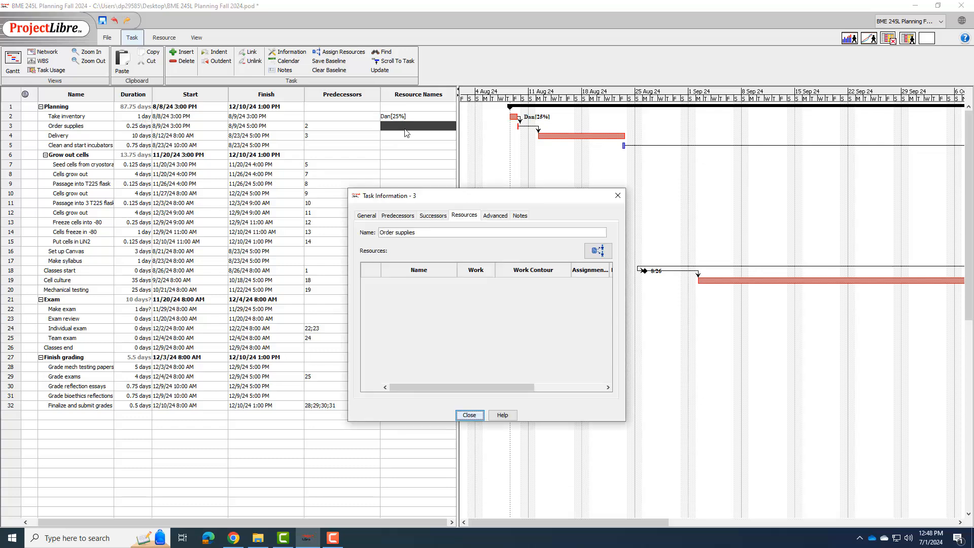
click(598, 251)
click(504, 262)
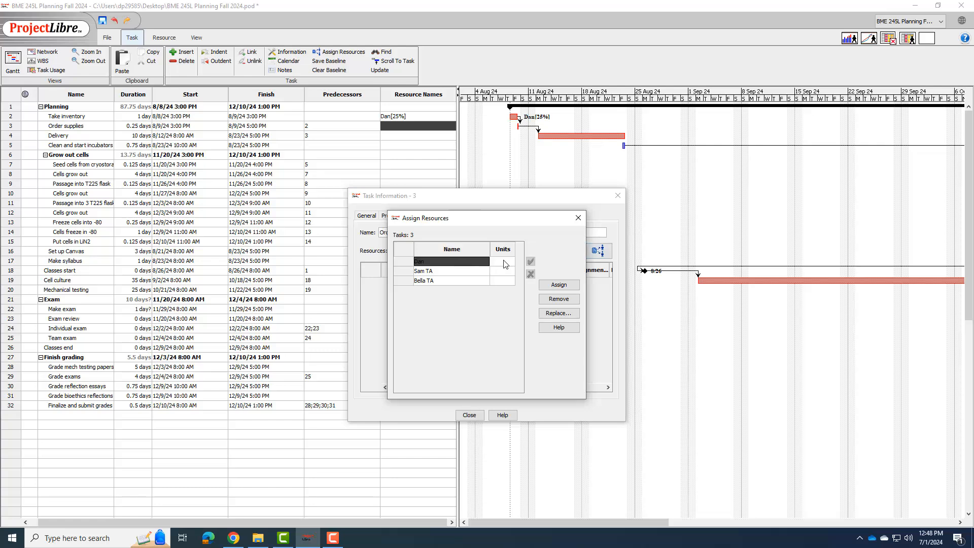
text(25)
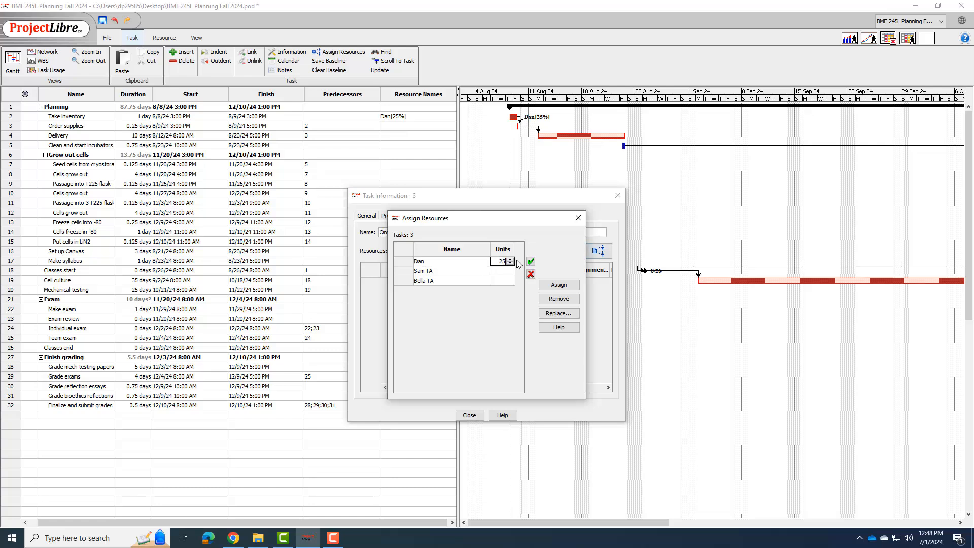
click(530, 261)
click(502, 261)
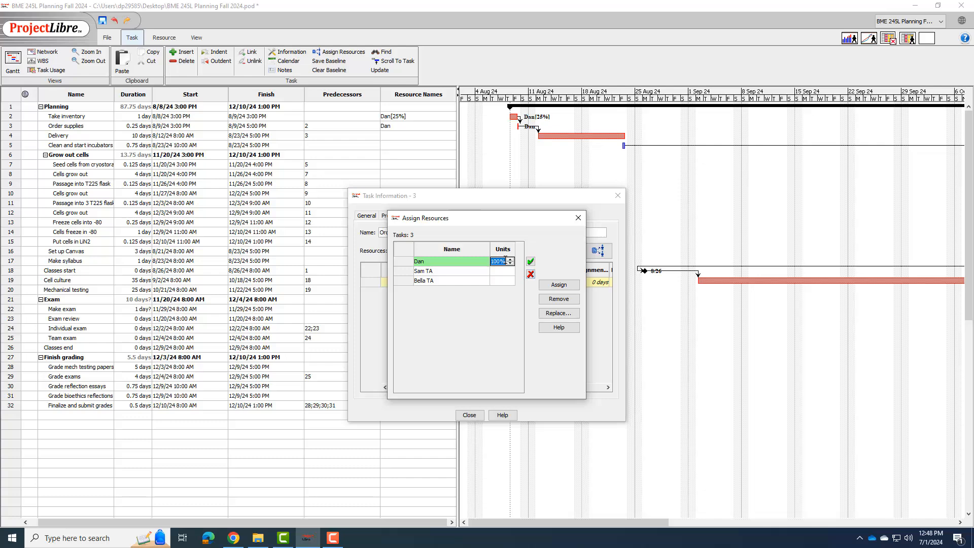
text(25)
click(479, 262)
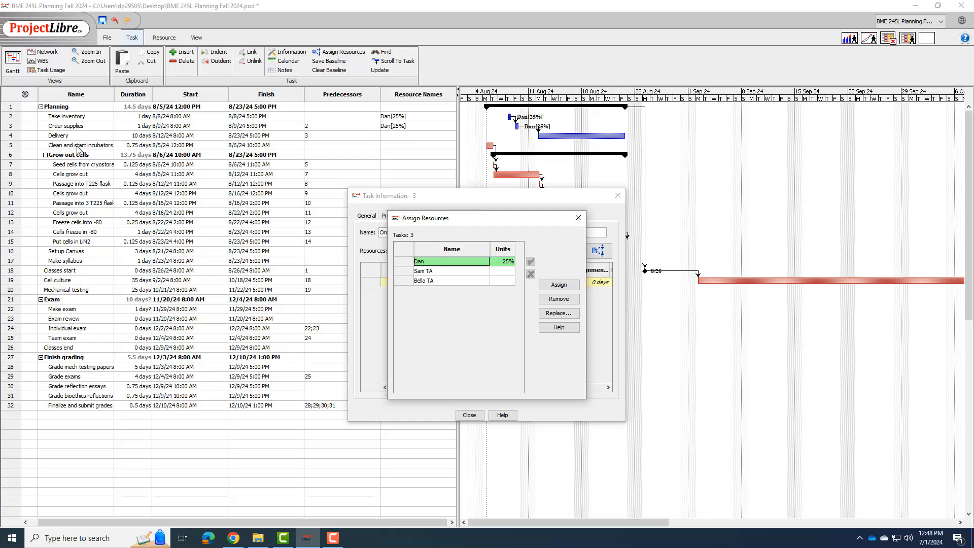
Step: Assign the first resource to the Clean and start incubators and BSCs task at 25% units and close its task information
click(397, 152)
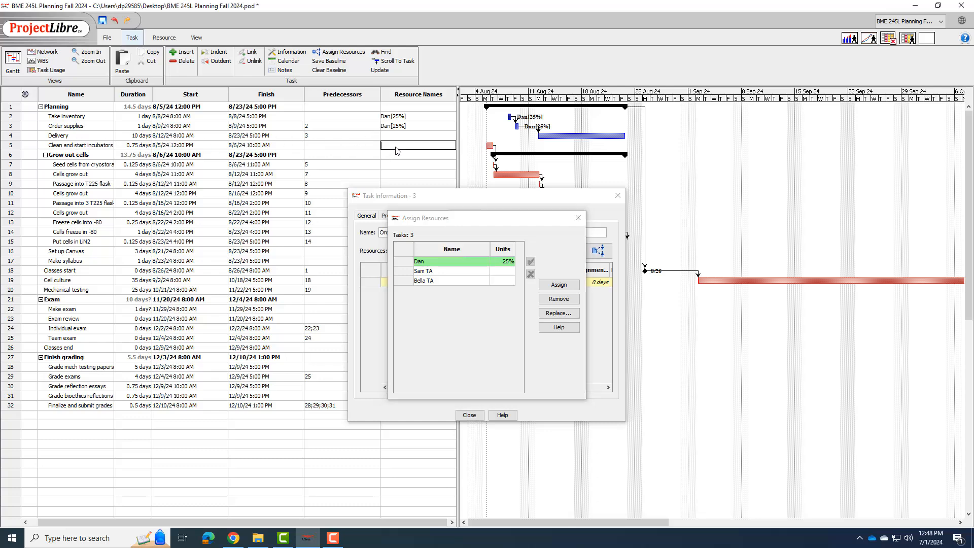
click(598, 251)
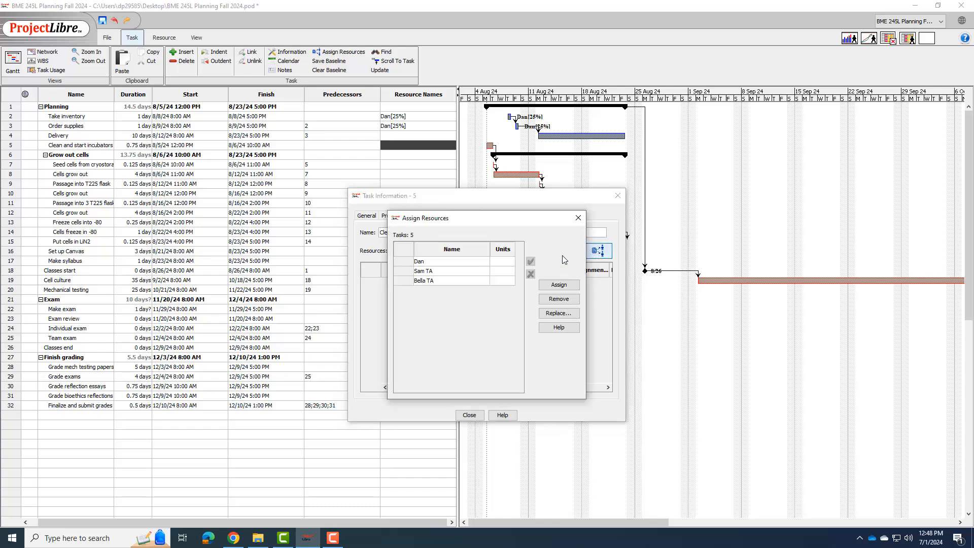
click(496, 261)
key(ctrl+a)
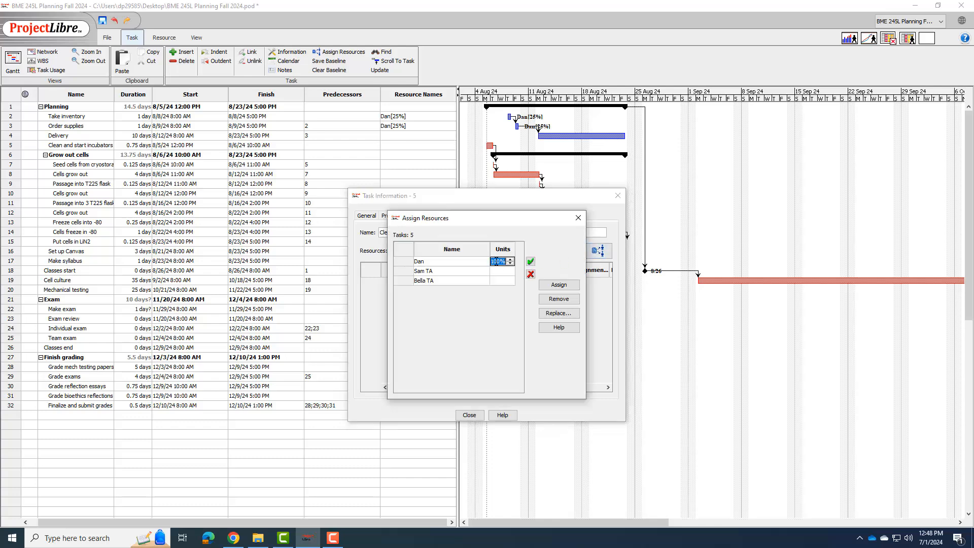
text(25)
click(462, 264)
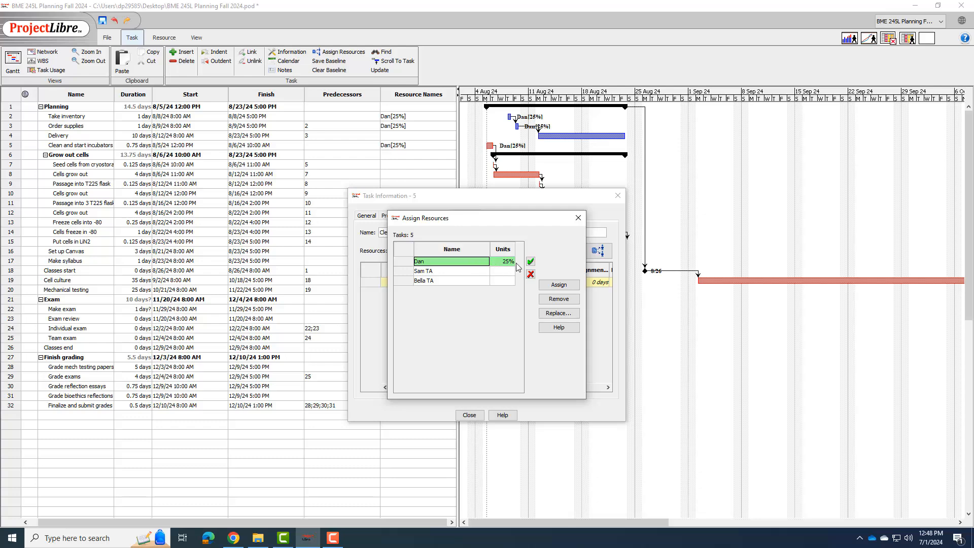
click(581, 222)
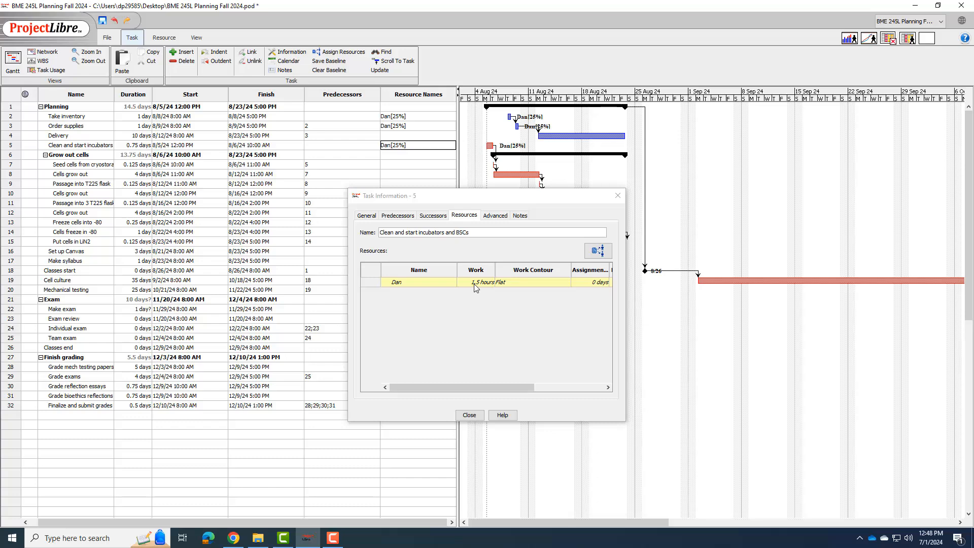
click(470, 415)
Step: Check the resource's assigned work in the task information of Order supplies and of Clean and start incubators and BSCs
double_click(144, 128)
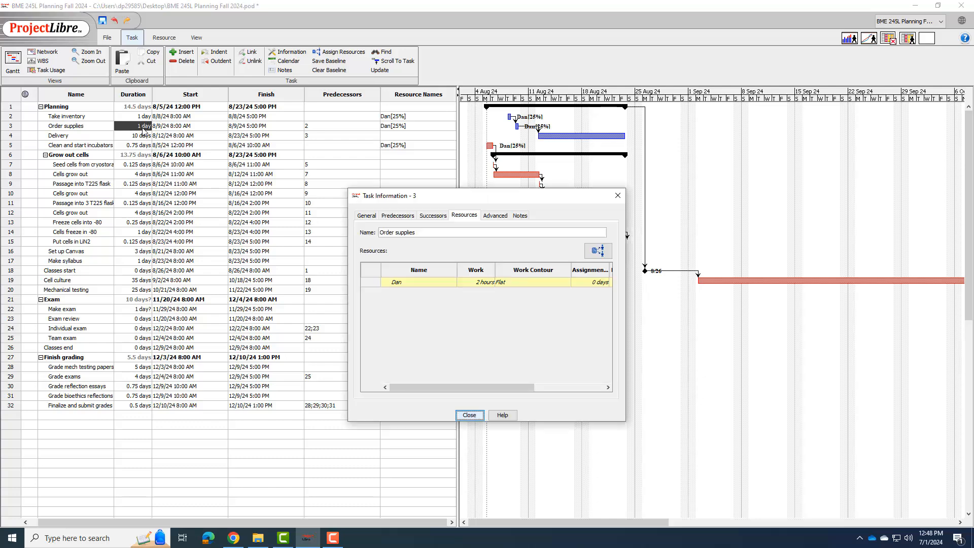
click(470, 415)
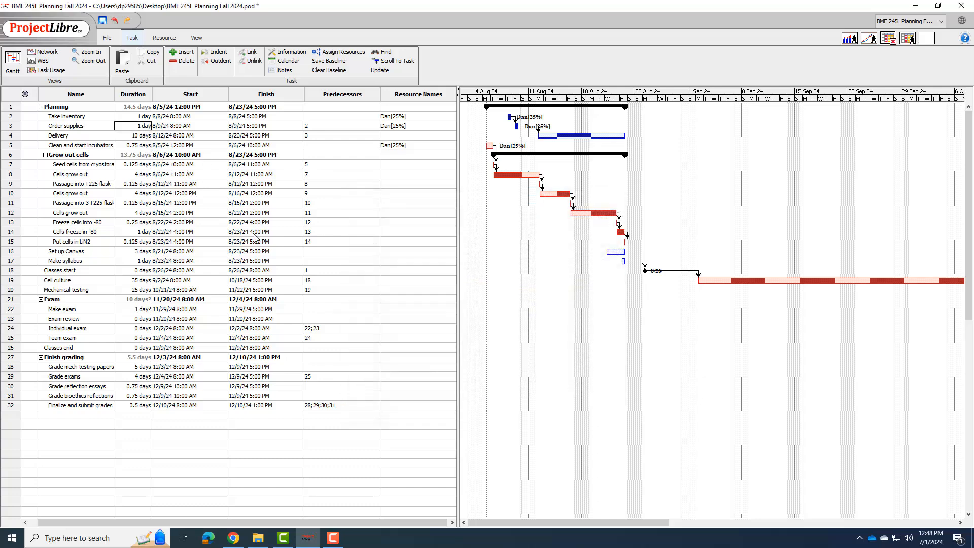
click(145, 146)
double_click(144, 146)
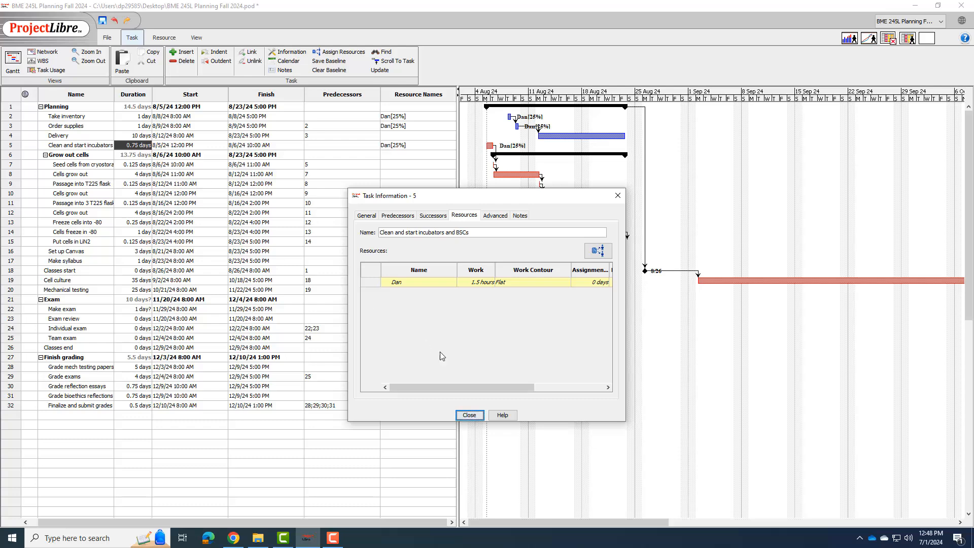
click(473, 416)
double_click(143, 149)
click(469, 415)
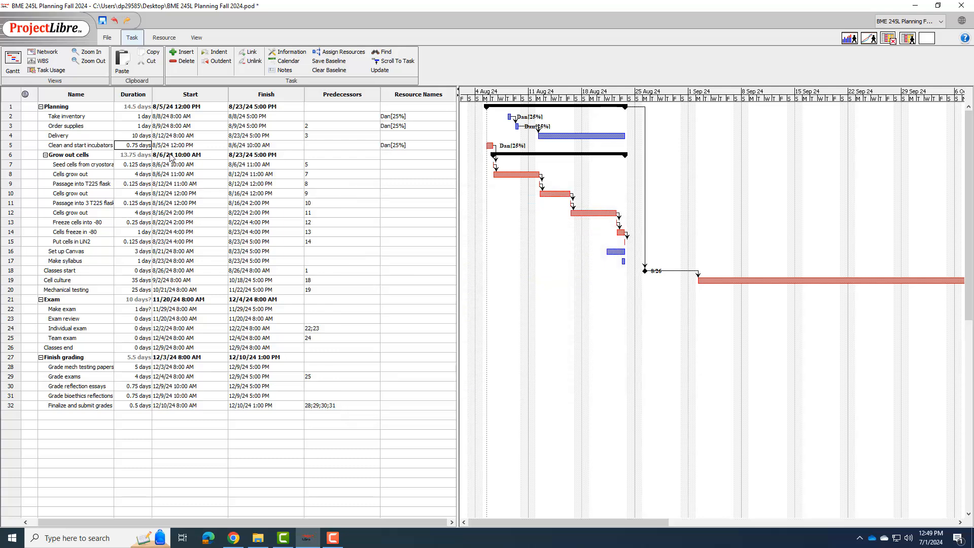
Step: Set the duration of the Clean and start incubators and BSCs task to 3 days
click(144, 147)
text(3)
key(Up)
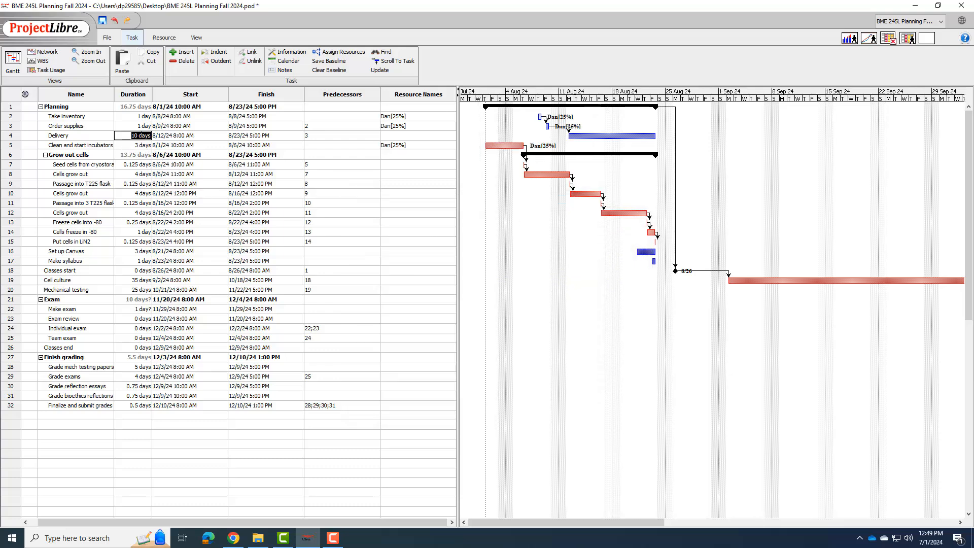
Step: Examine the resource's work hours for Clean and start incubators and BSCs with the changed duration
click(140, 145)
double_click(117, 145)
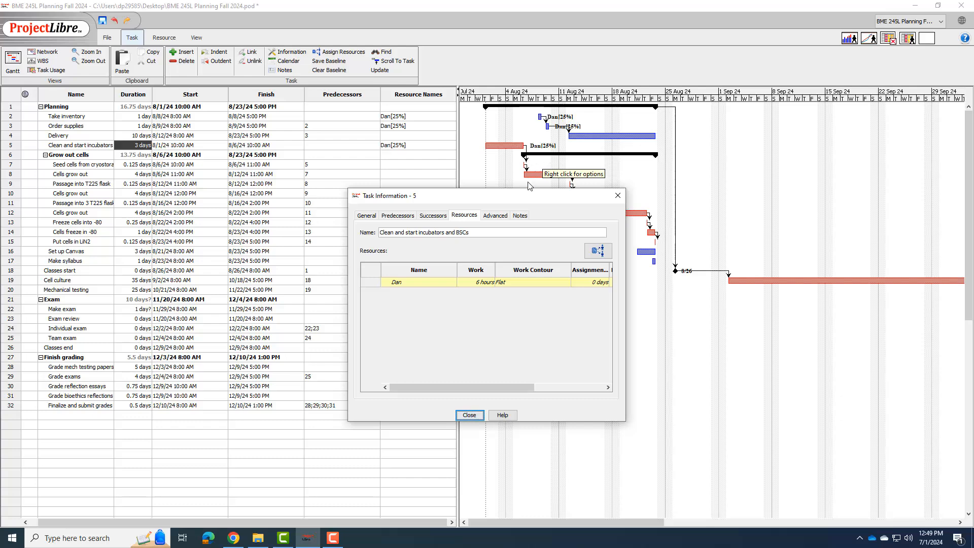
key(Return)
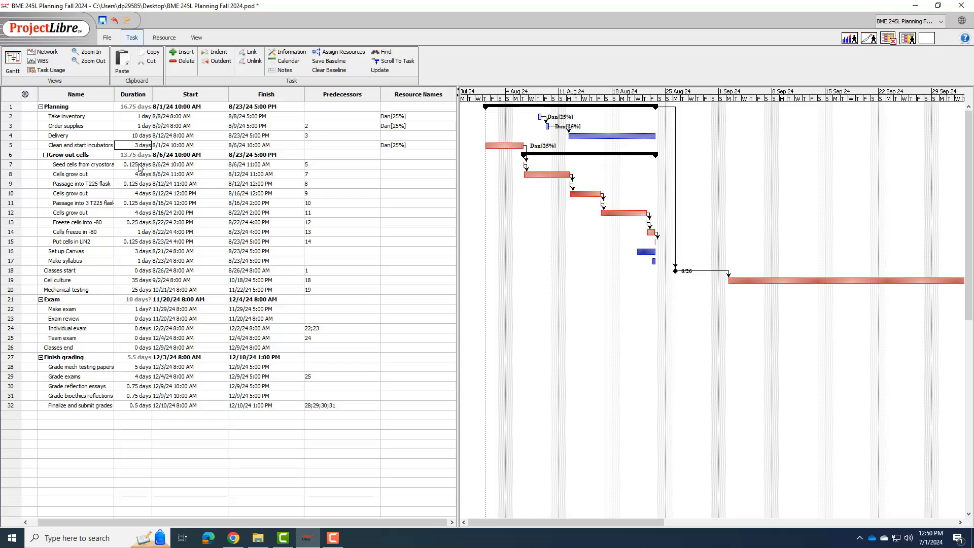
Step: Assign the first resource to the Seed cells task under Grow out cells
double_click(399, 166)
click(598, 251)
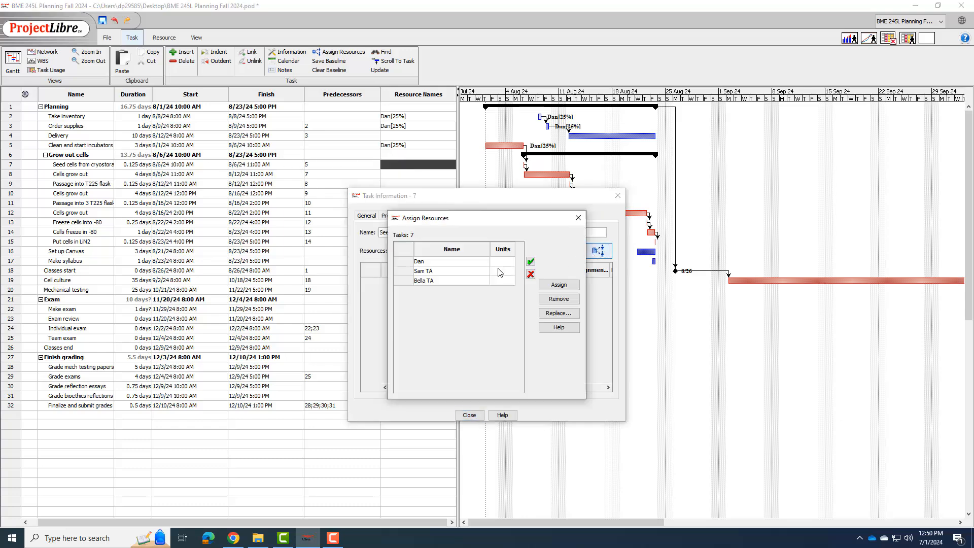
click(484, 263)
click(505, 261)
double_click(501, 261)
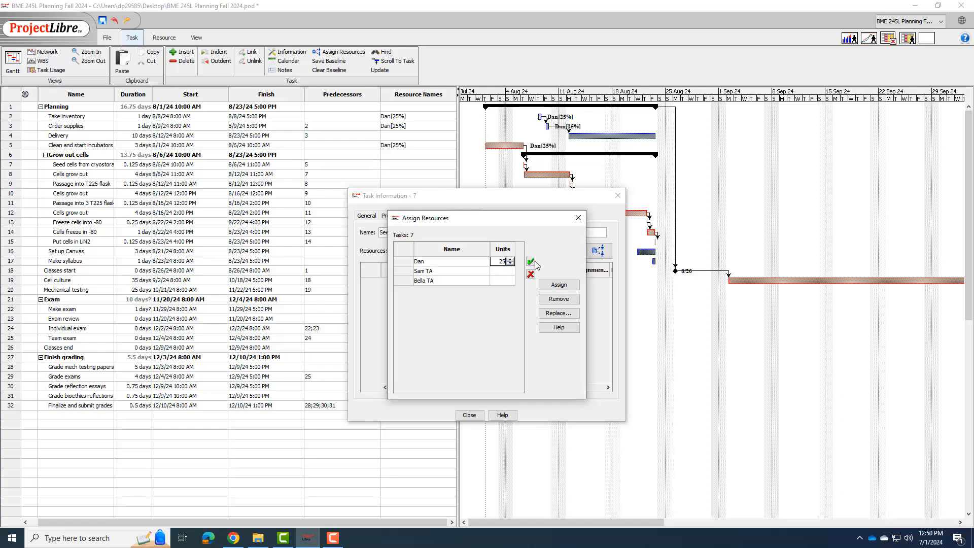
click(531, 261)
Step: Set the first resource's units on the Seed cells task to 25% and close the assignment and task information
double_click(505, 260)
text(25)
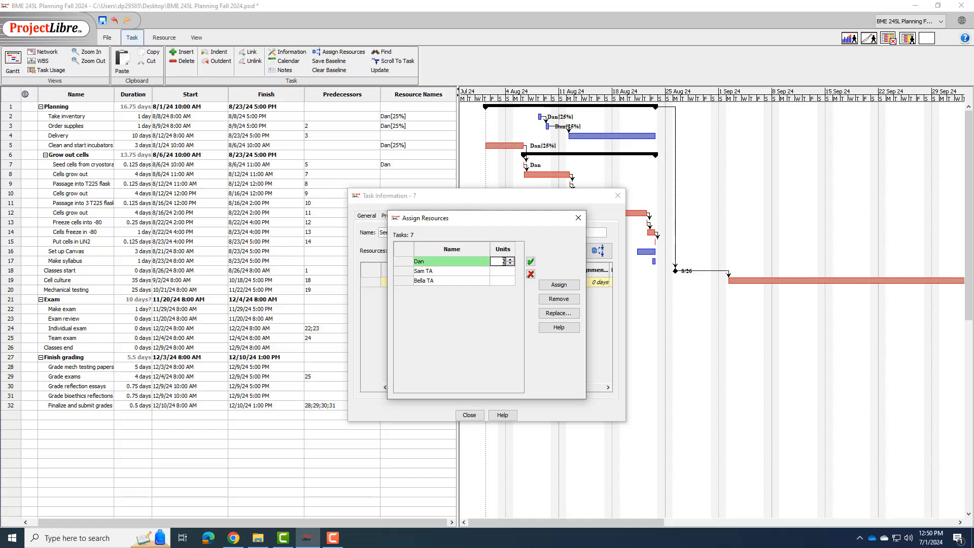
click(558, 285)
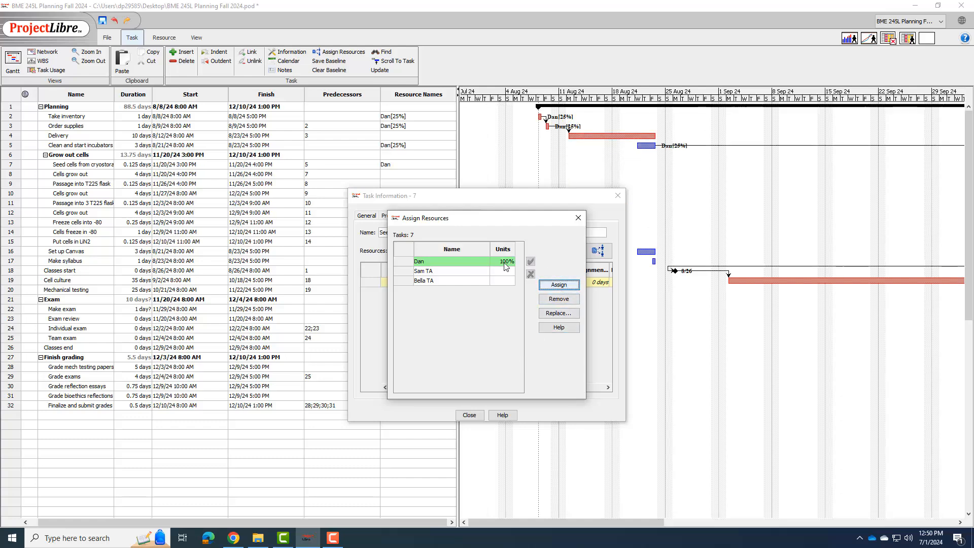
double_click(505, 261)
text(25)
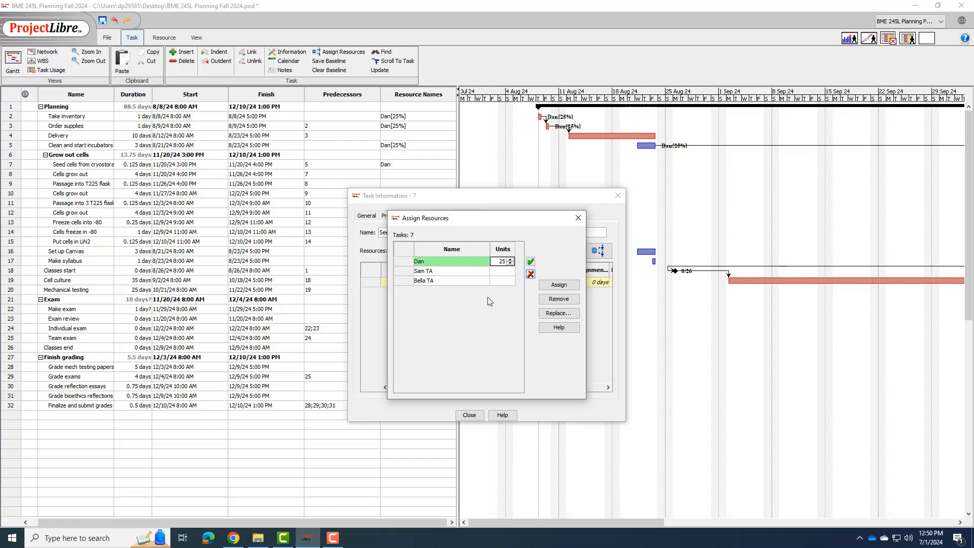
key(Return)
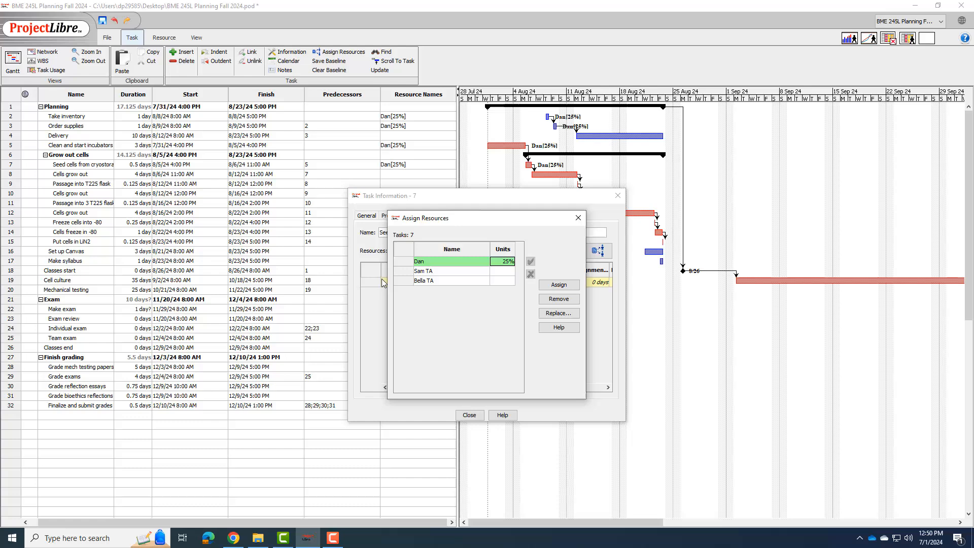
click(470, 415)
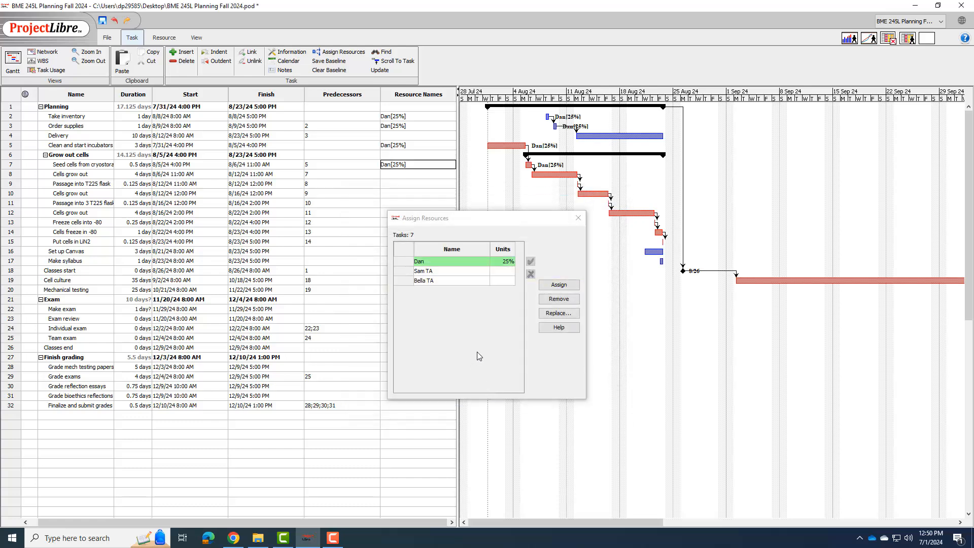
click(578, 218)
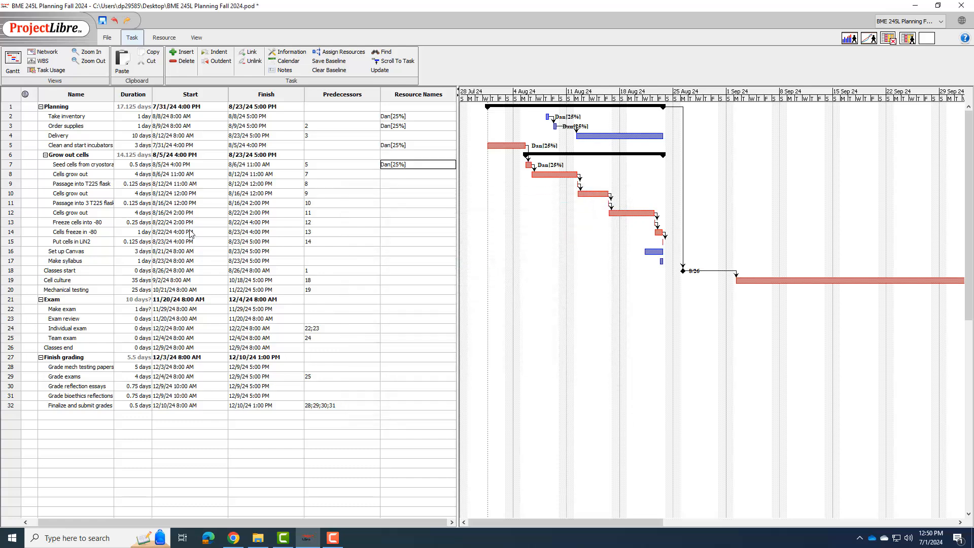
Step: Set the duration of the Seed cells task to 1 day
double_click(140, 169)
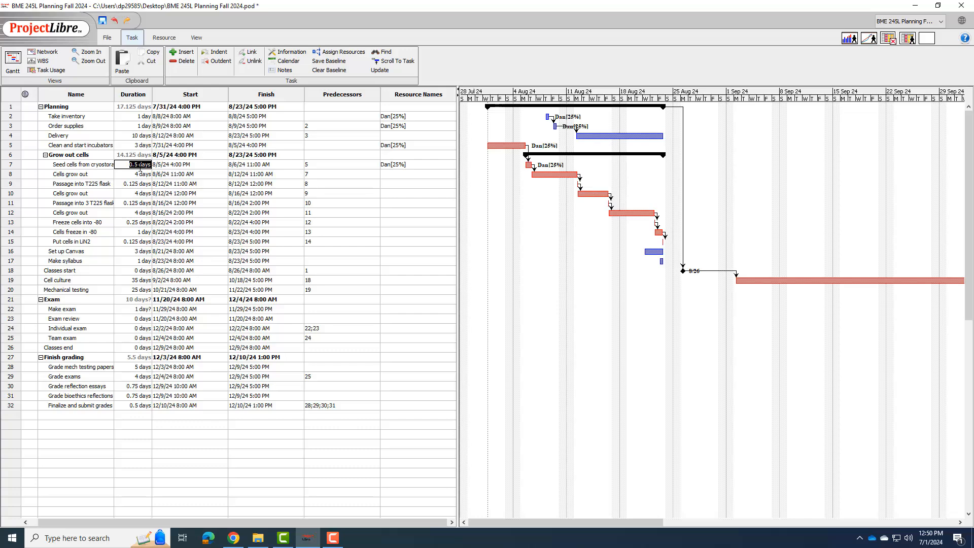
text(1)
double_click(136, 174)
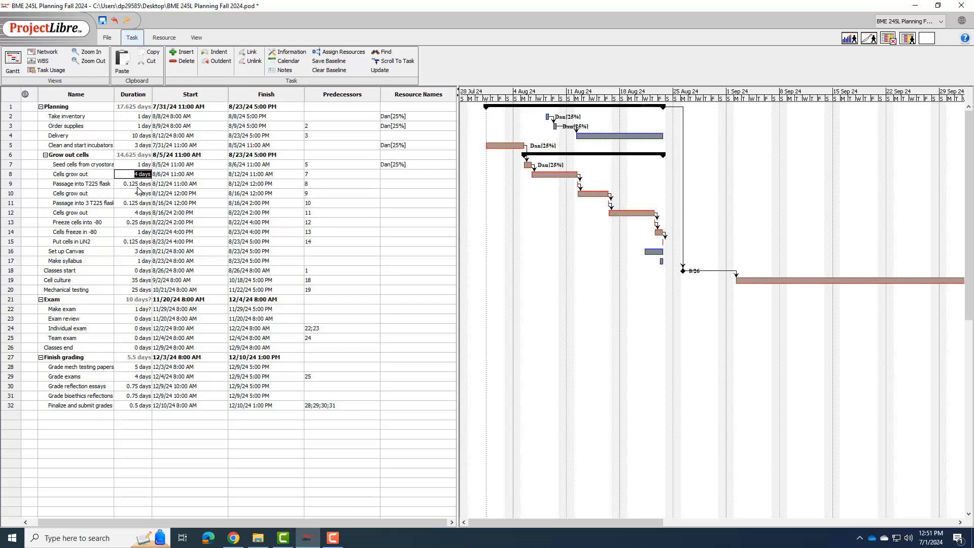
click(137, 187)
Step: Assign the first resource to the Passage into T225 flask task
double_click(398, 186)
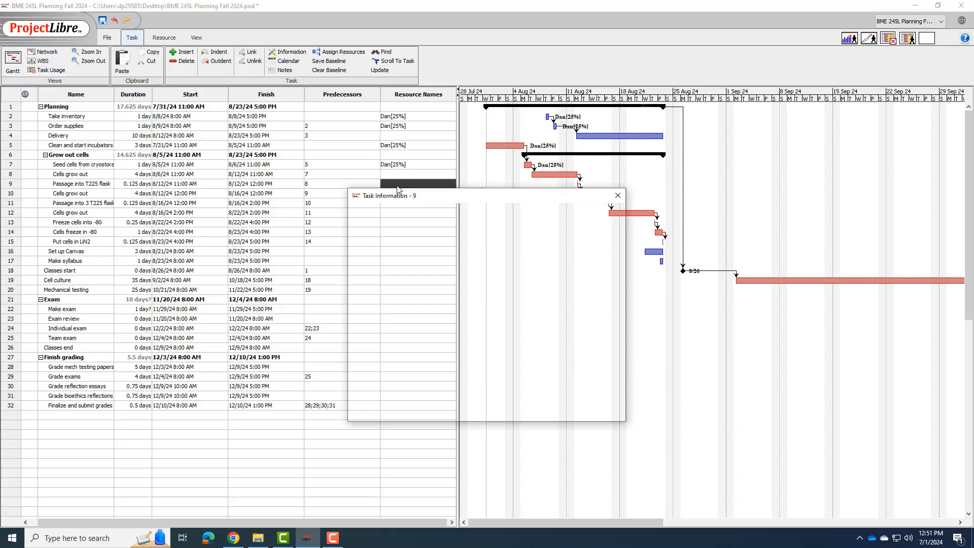
click(604, 252)
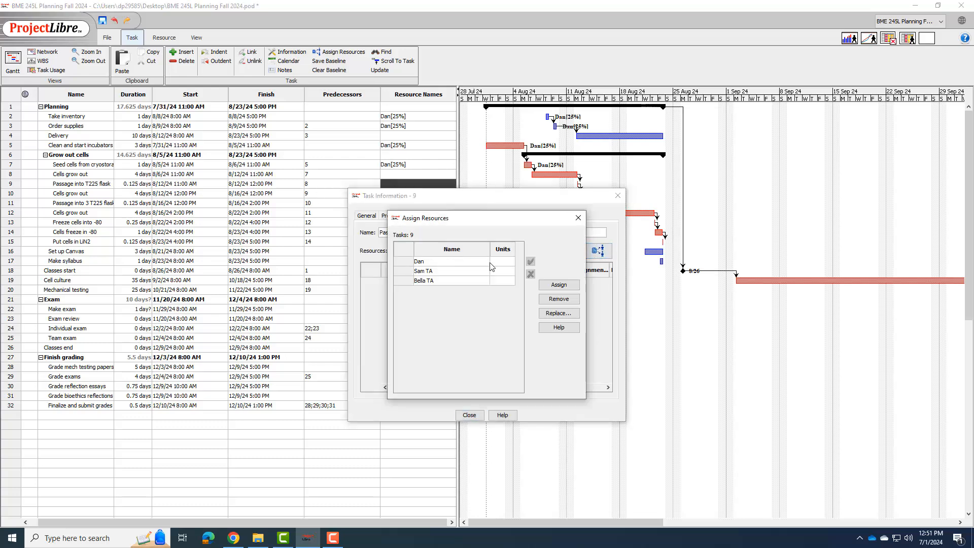
click(458, 260)
click(508, 260)
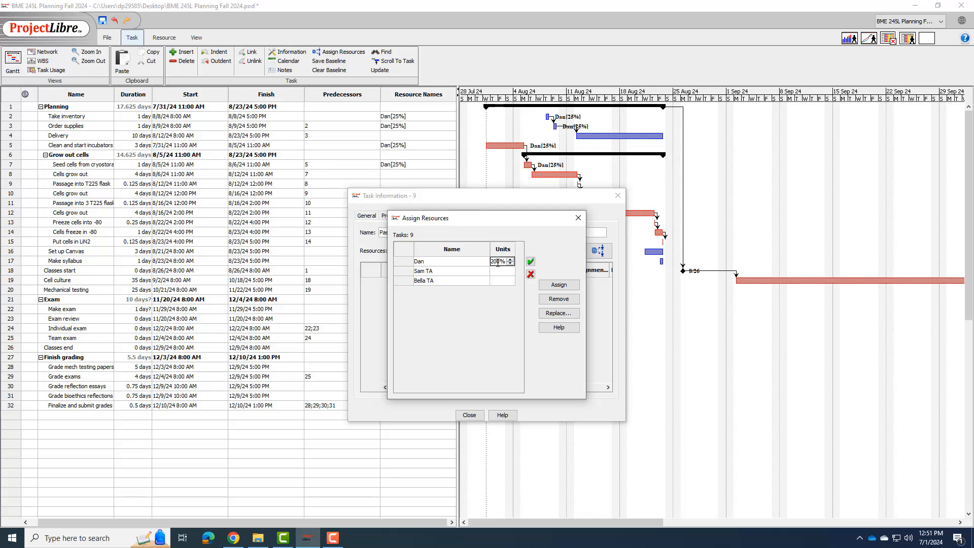
double_click(498, 262)
text(25)
click(530, 261)
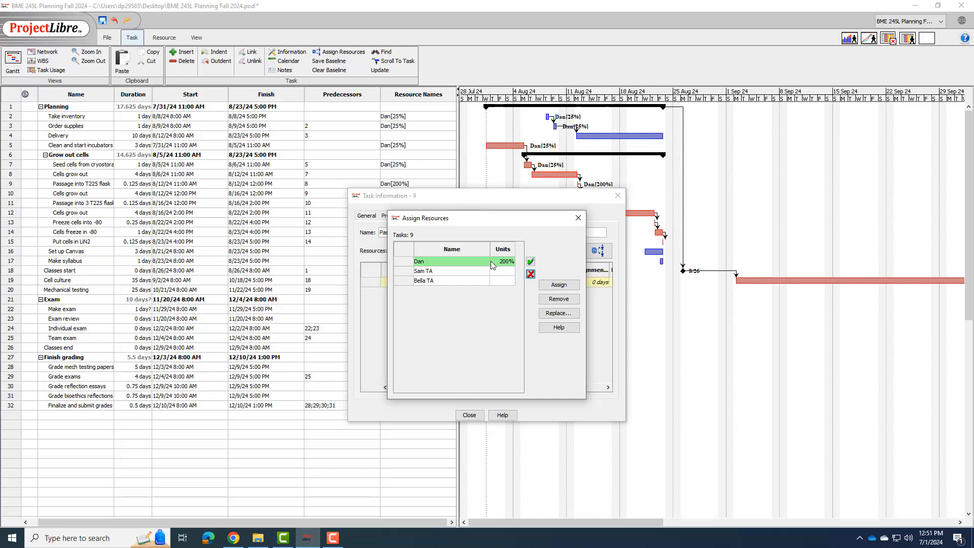
Step: Set the first resource's units on Passage into T225 flask to 25% and close its task information
click(495, 261)
double_click(495, 261)
text(25)
click(478, 262)
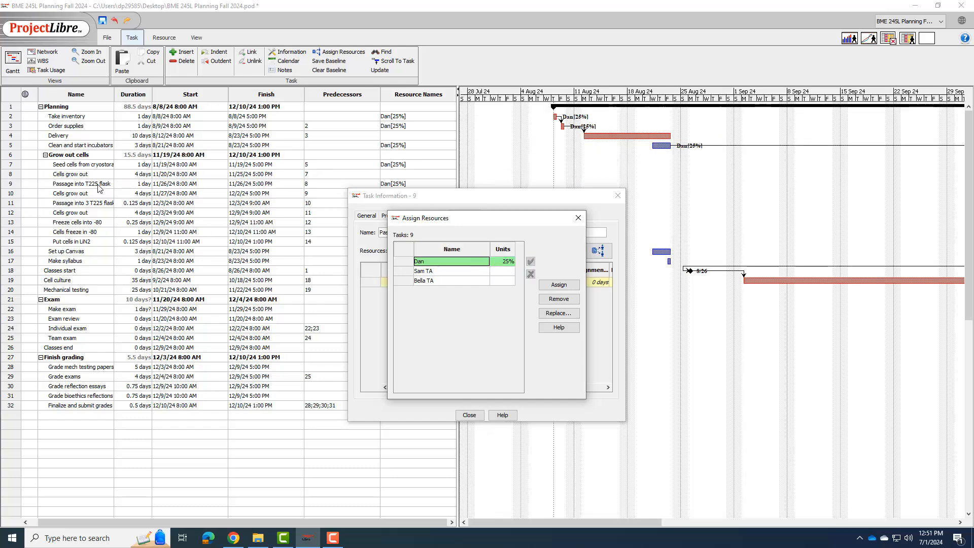
click(479, 413)
Step: Assign the first resource to the Passage into 3 T225 flasks task at 25% units
click(79, 204)
click(391, 204)
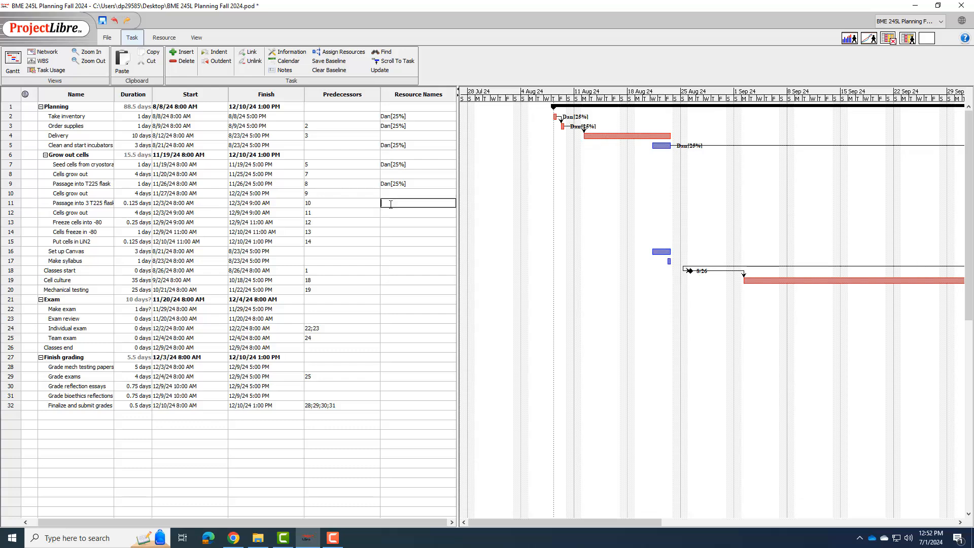
double_click(391, 204)
click(595, 255)
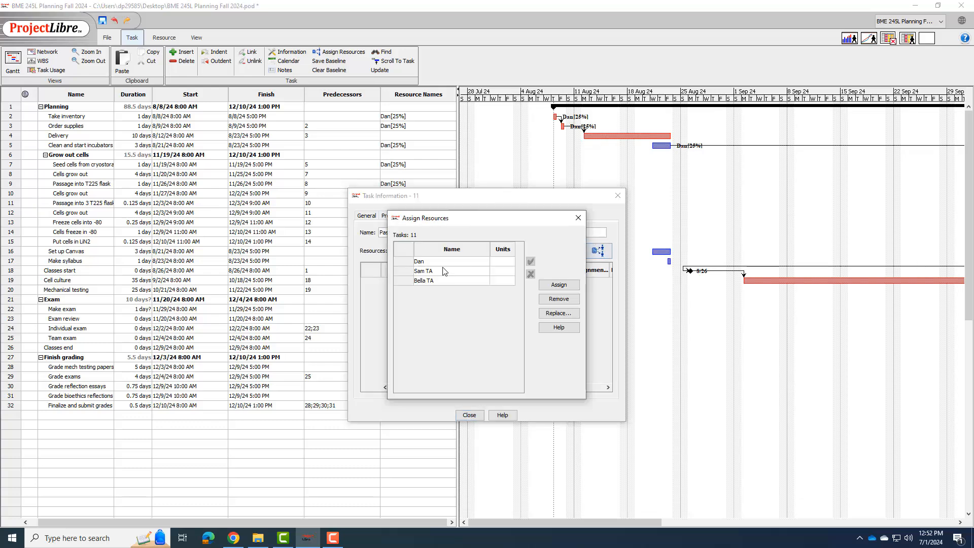
click(447, 262)
click(495, 261)
text(25)
click(460, 264)
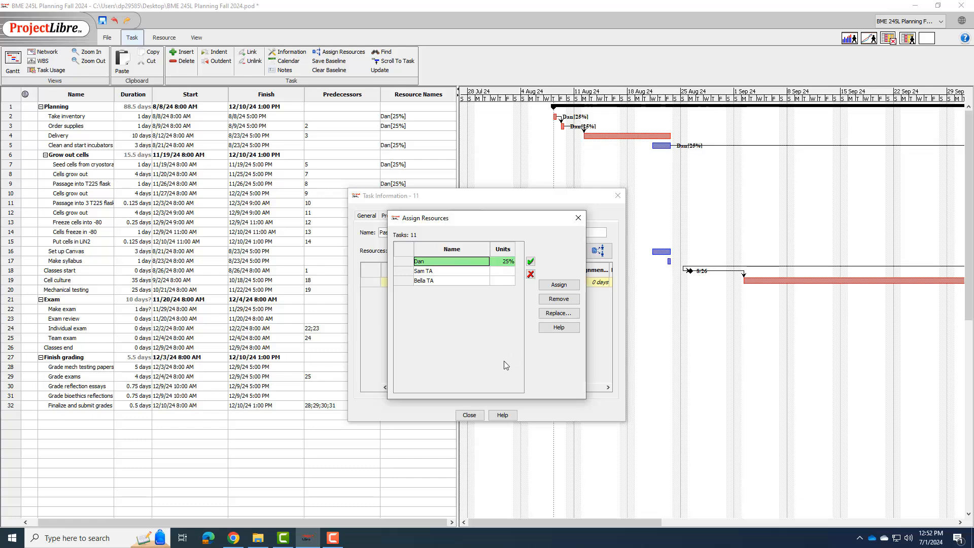
click(578, 217)
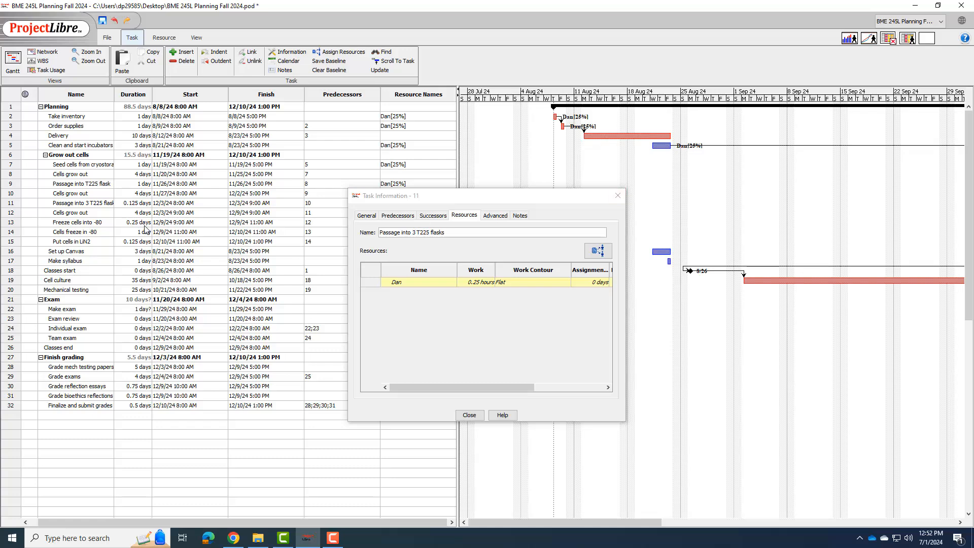
Step: Set the duration of Passage into 3 T225 flasks to 1 day, check the assigned work and close the task information
double_click(135, 204)
text(1)
double_click(150, 194)
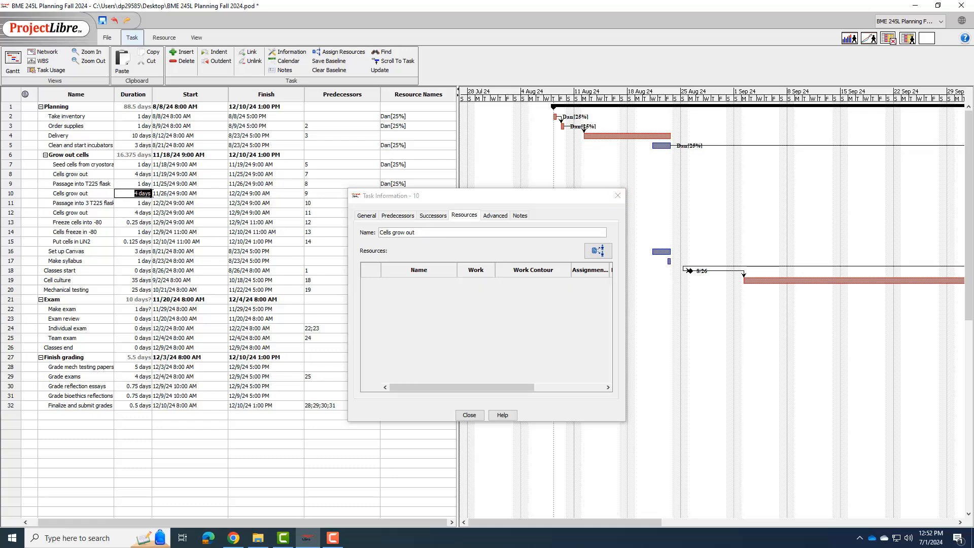
double_click(149, 203)
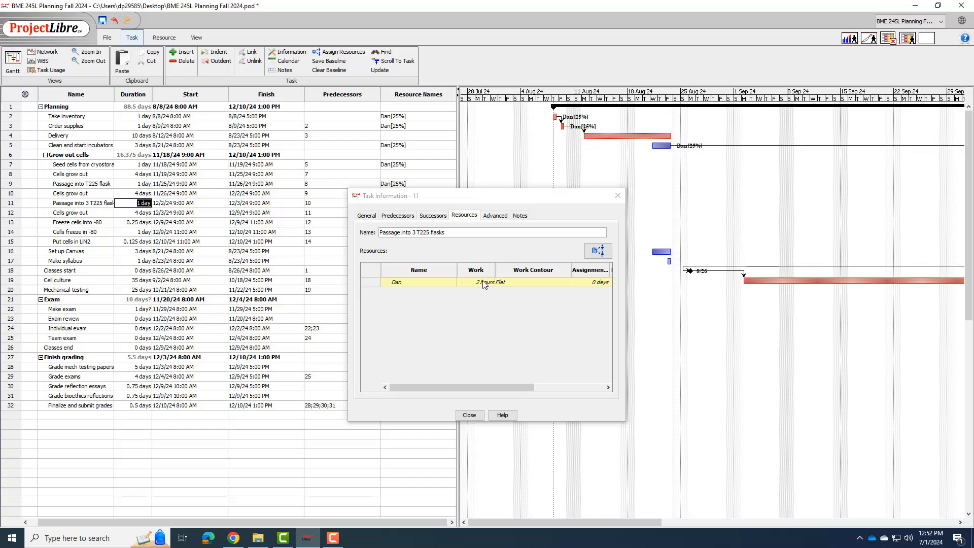
click(617, 195)
Step: Assign the first resource to the Freeze cells into -80 task at 25% units
double_click(388, 224)
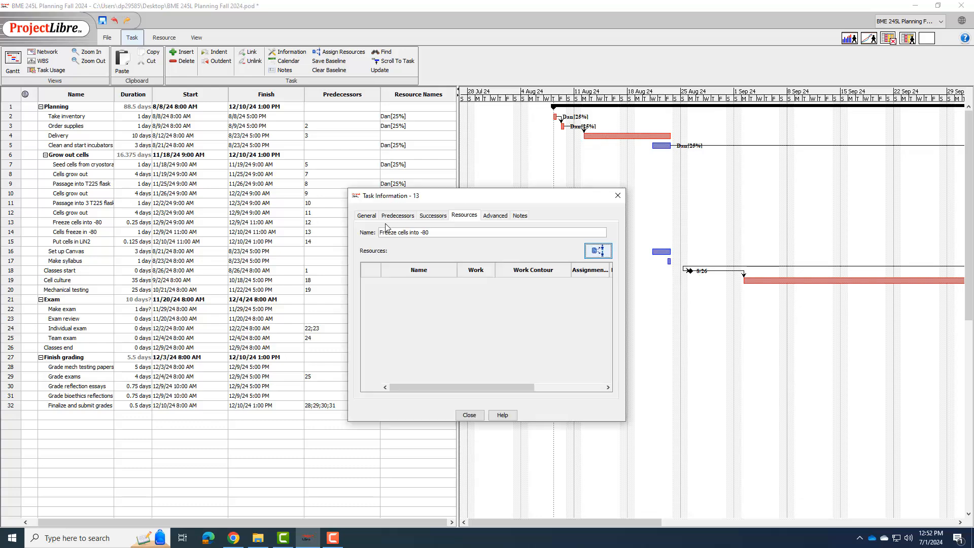
click(598, 251)
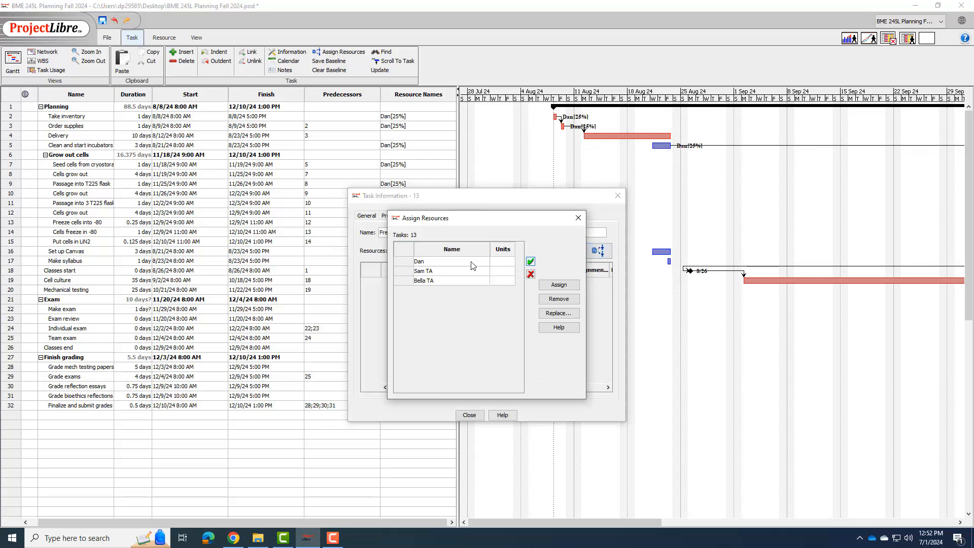
click(510, 261)
click(509, 262)
text(25)
key(Return)
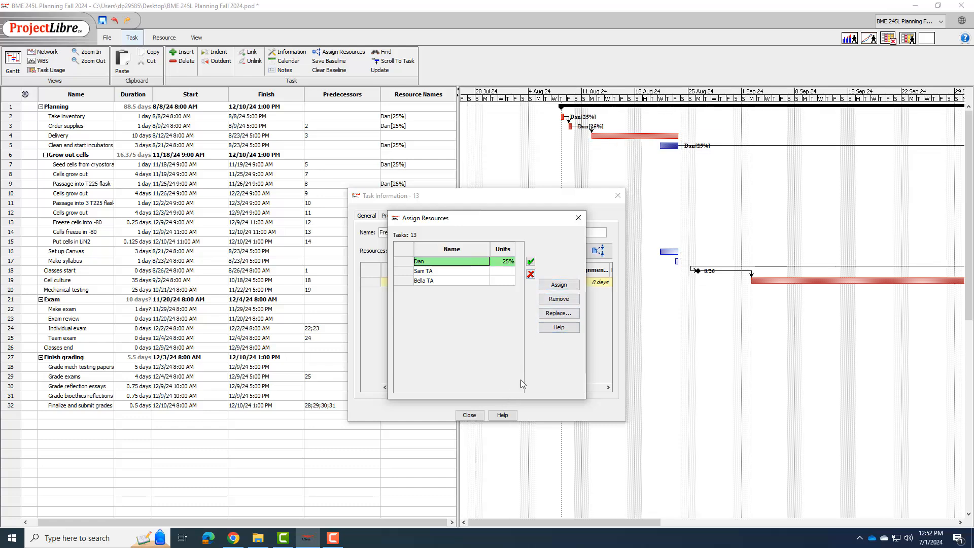
click(578, 218)
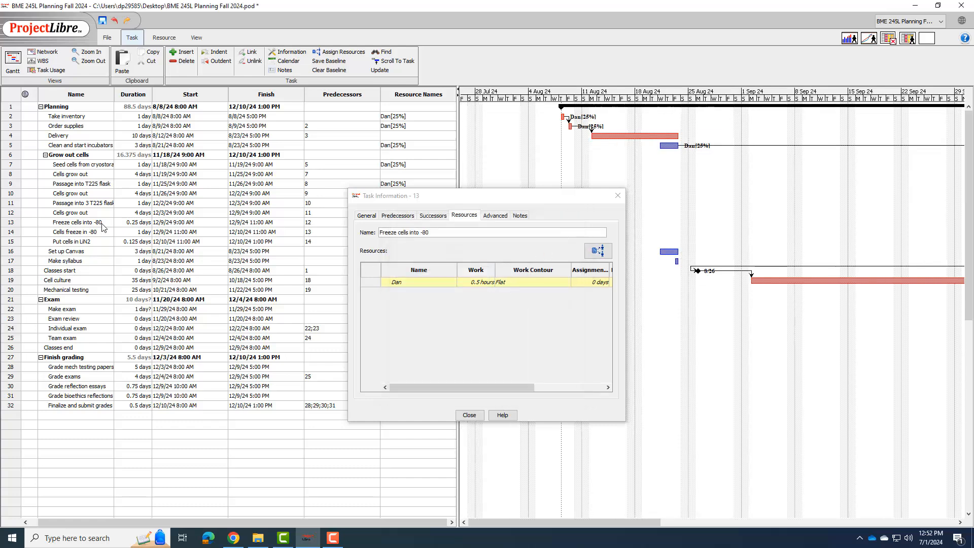
Step: Set the duration of the Freeze cells into -80 task to 1 day and close the task information
double_click(131, 224)
text(1)
key(Return)
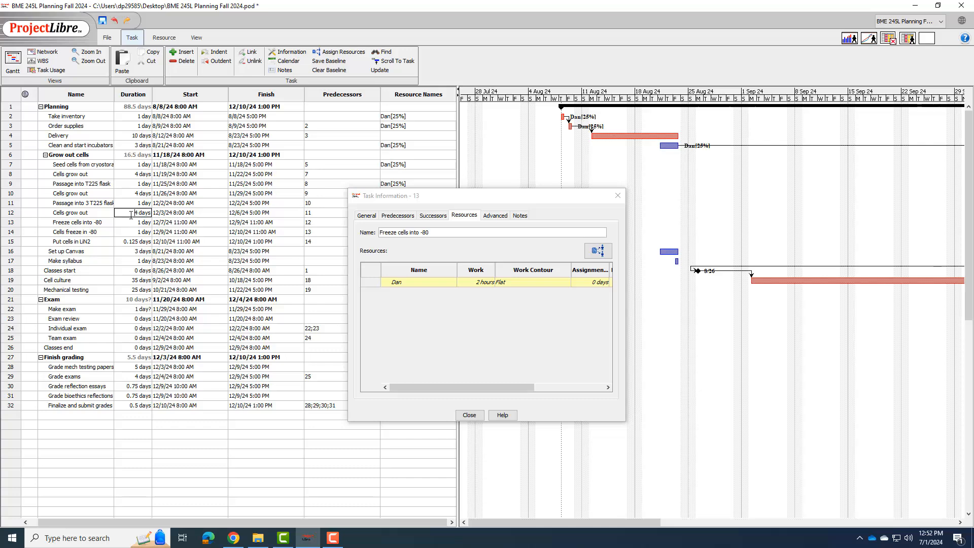
click(136, 232)
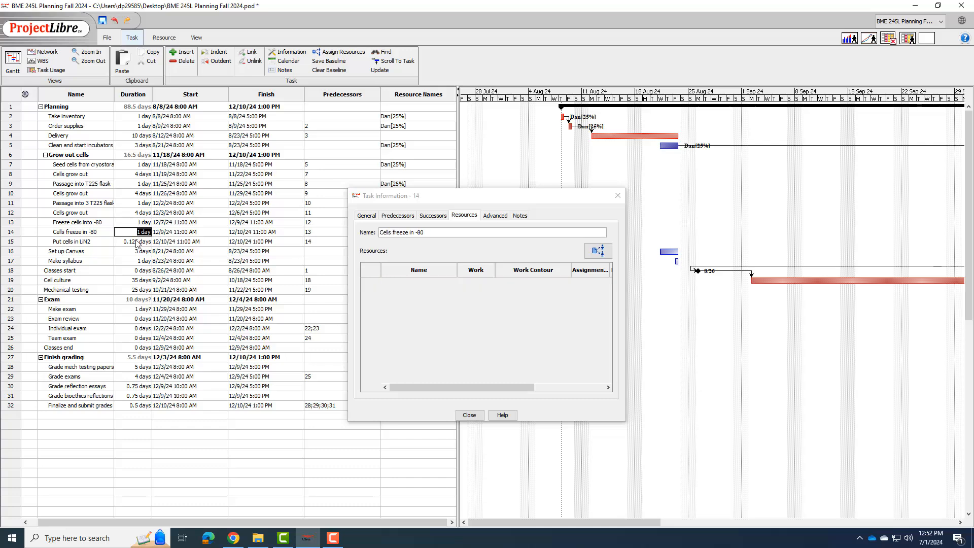
click(137, 242)
click(469, 413)
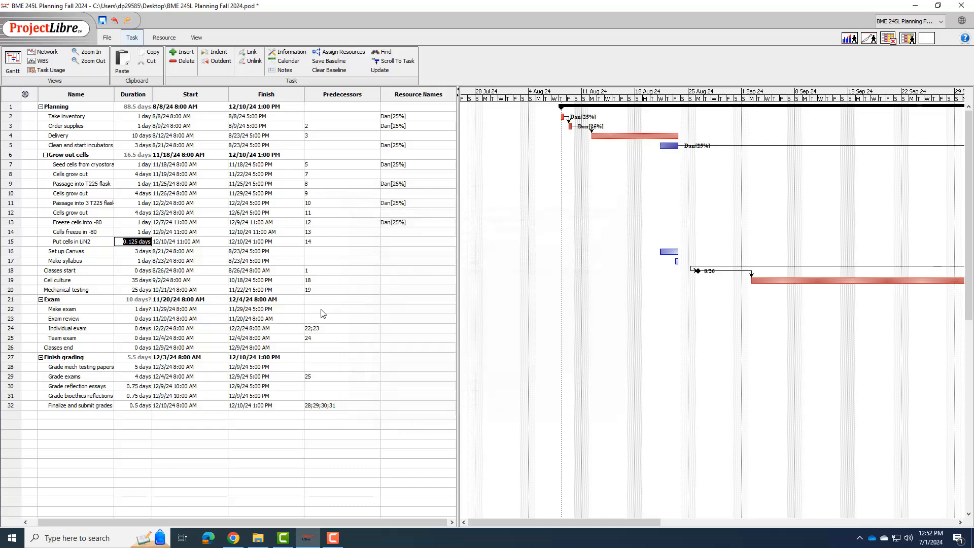
Step: Assign the first resource to the Put cells in LiN2 task at 25% units and close the assignment and task information
double_click(410, 242)
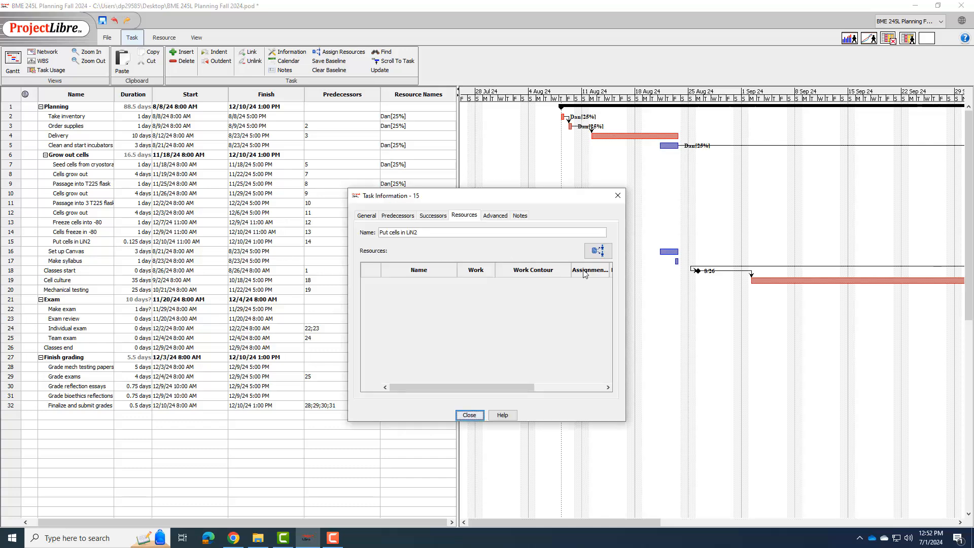
click(598, 251)
click(498, 260)
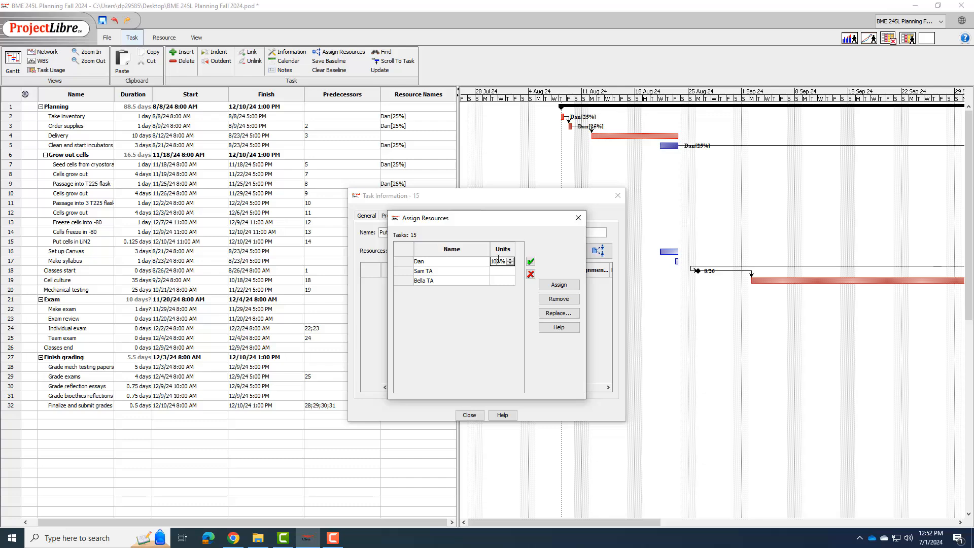
double_click(498, 260)
text(25)
key(Return)
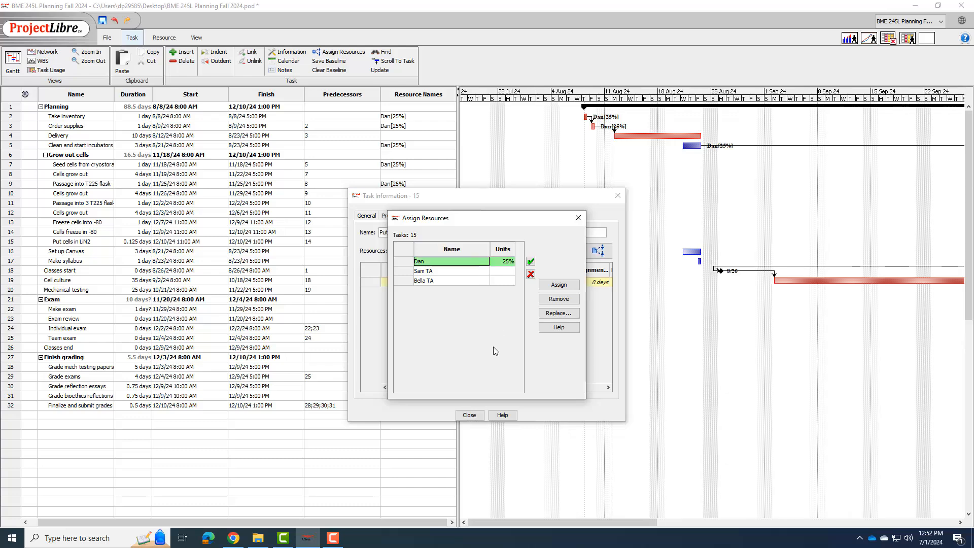
click(475, 415)
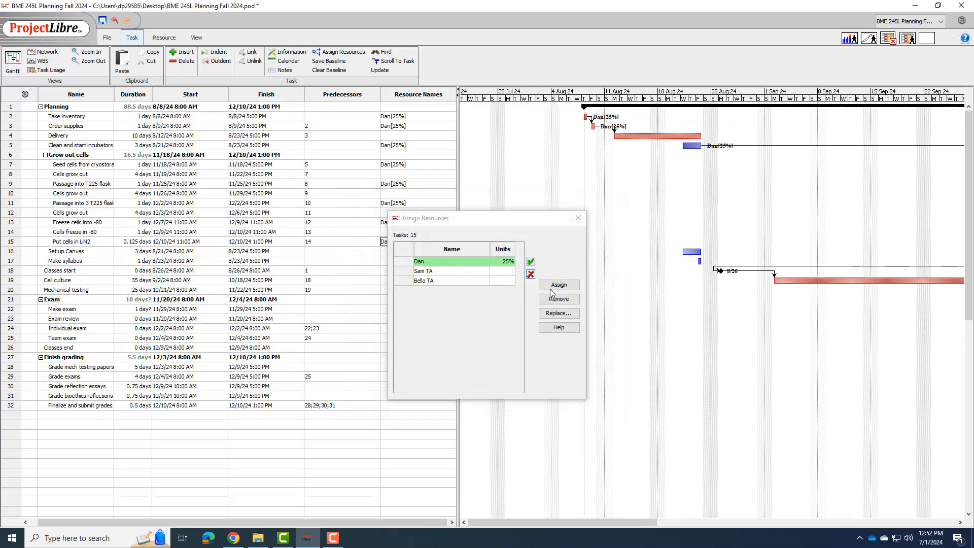
click(578, 218)
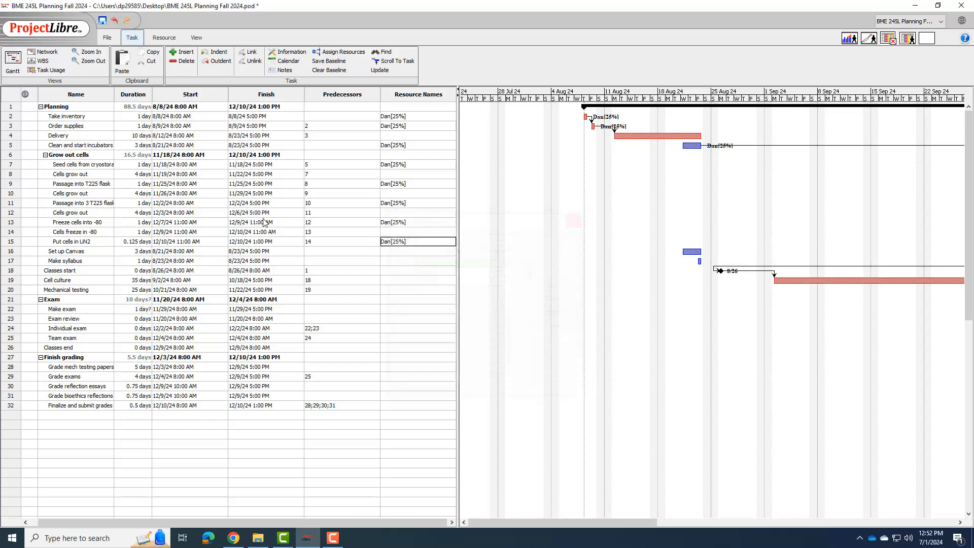
Step: Set the duration of the Put cells in LiN2 task to 1 day
double_click(140, 244)
text(1)
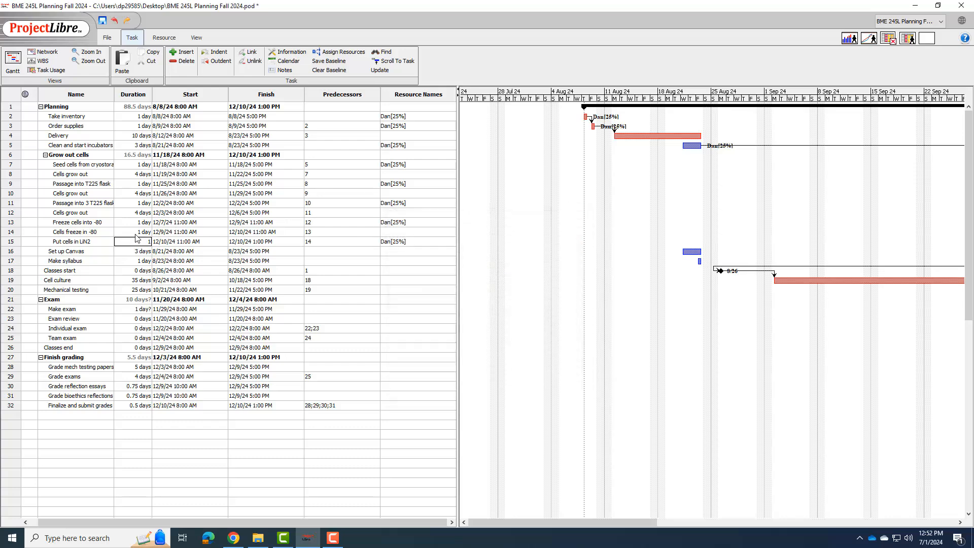
double_click(136, 235)
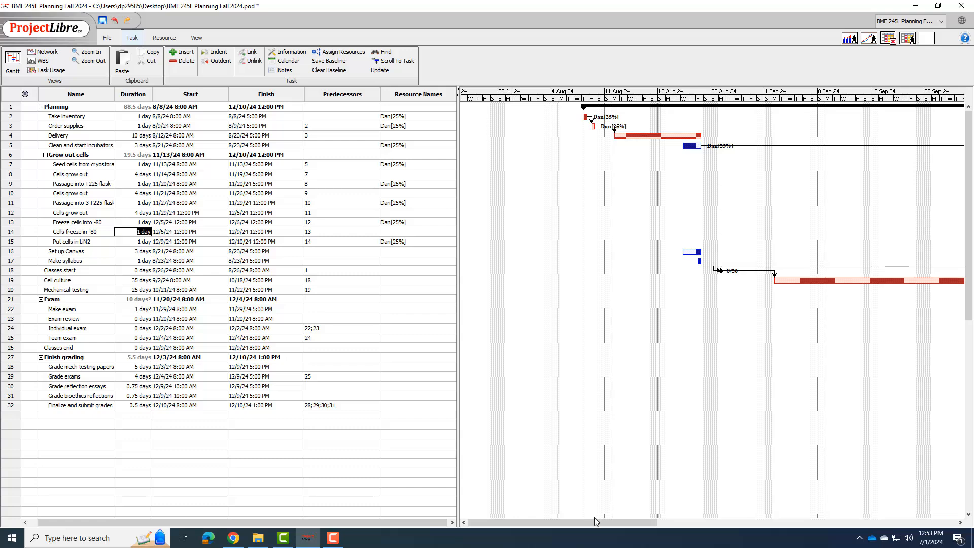
Step: Add a new resource named Cells to the resource list
drag(605, 522, 857, 524)
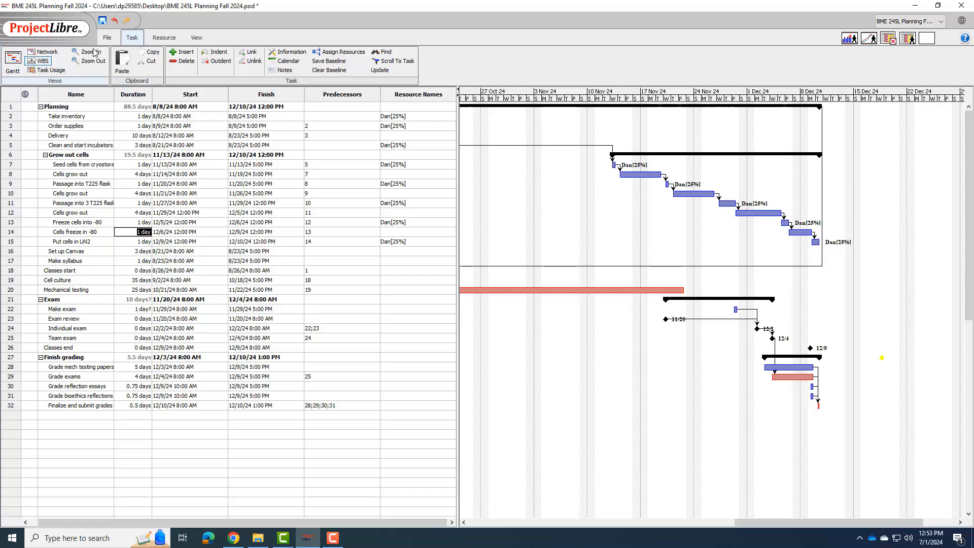
click(164, 37)
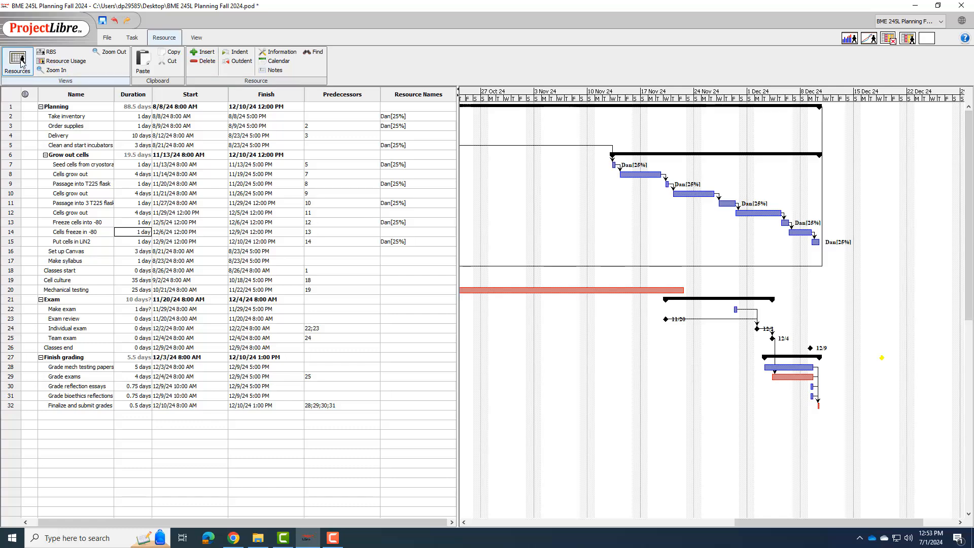
click(21, 62)
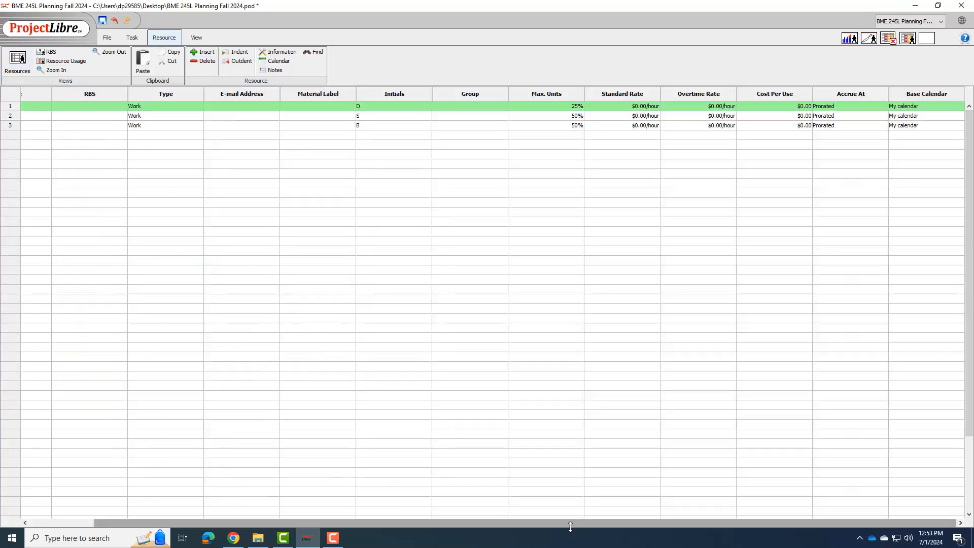
drag(514, 523, 295, 525)
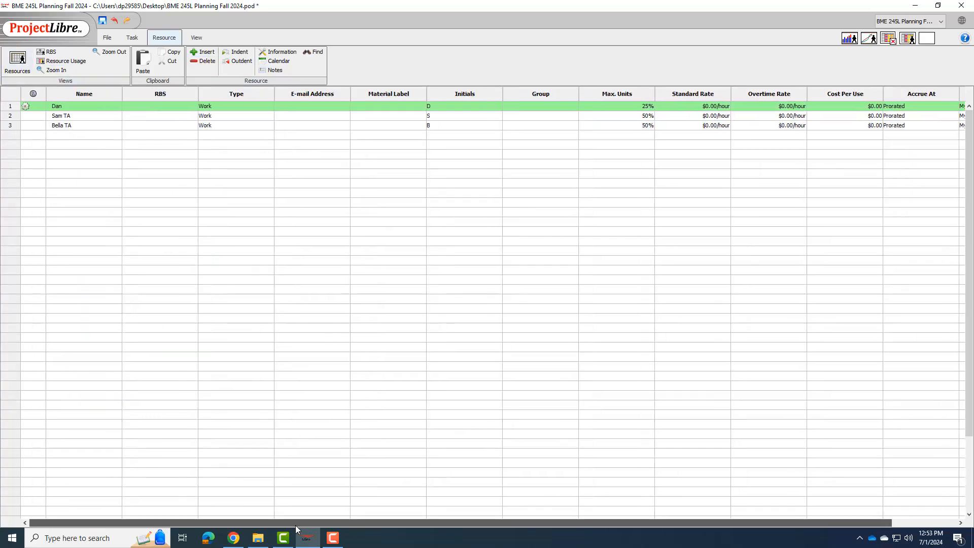
click(85, 135)
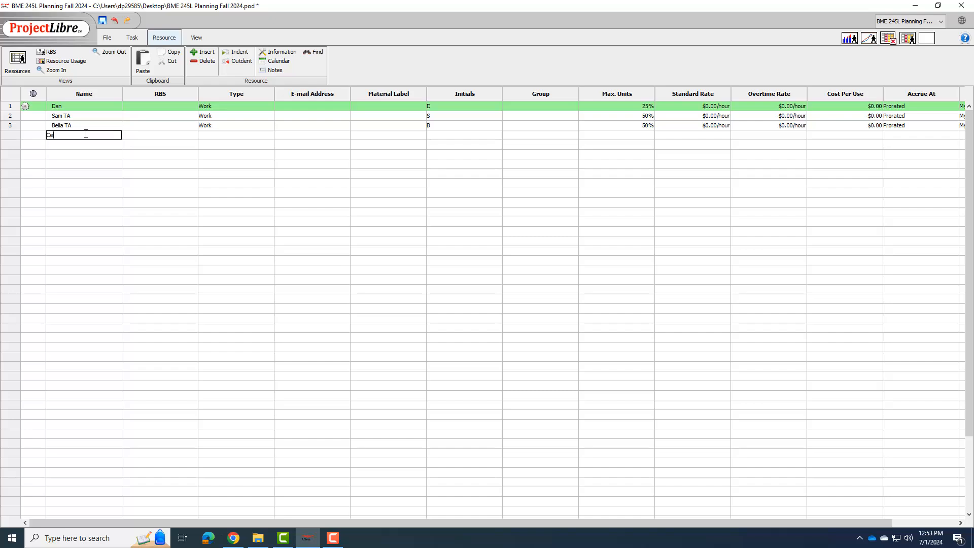
text(Cells)
click(138, 144)
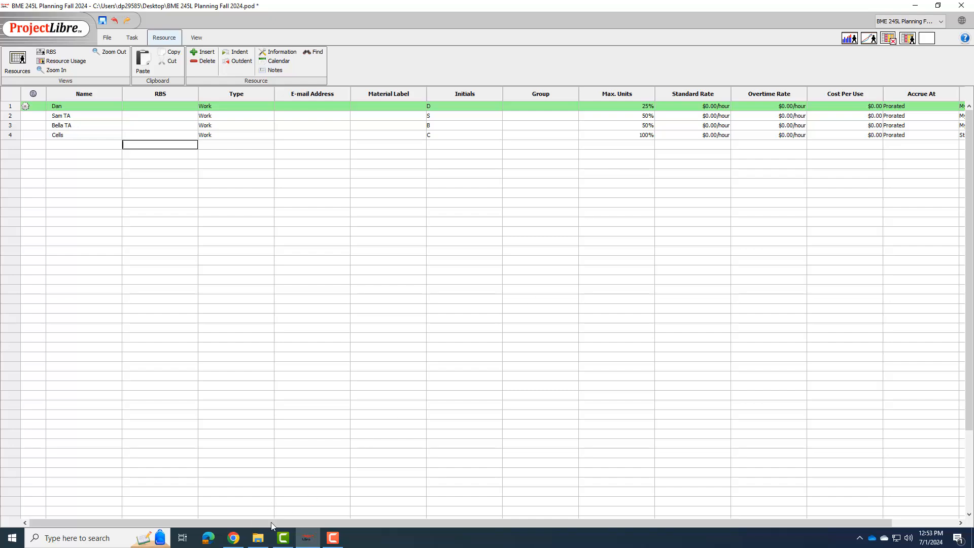
Step: Set the base calendar of the Cells resource to 24 Hours
drag(359, 521, 632, 513)
click(926, 135)
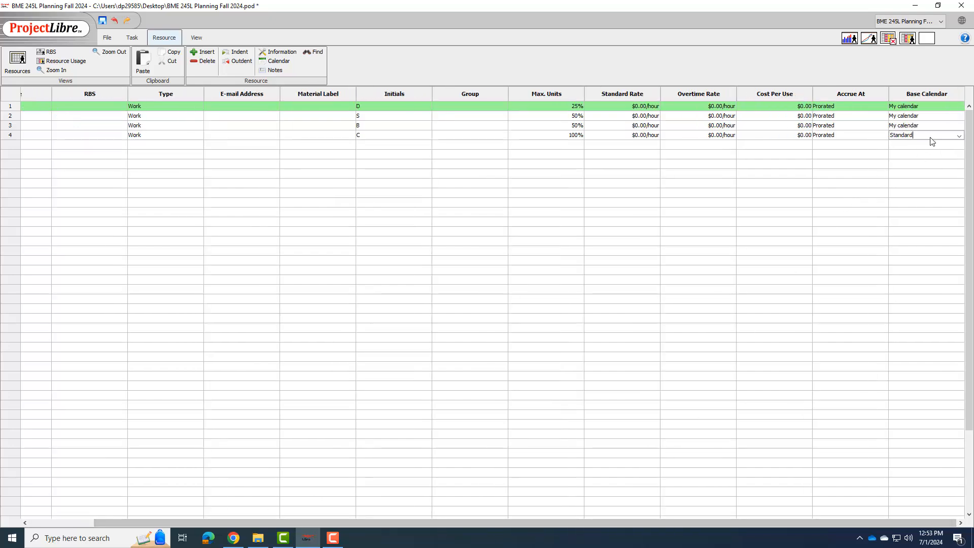
click(959, 136)
click(908, 154)
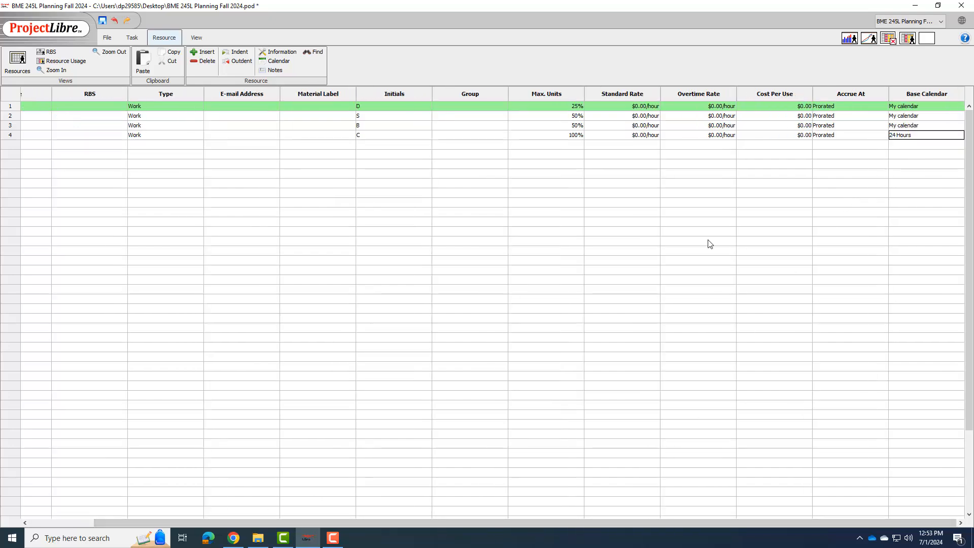
Step: Return to the Gantt view and assign the Cells resource at 100% units to the Cells grow out task in row 8
click(17, 60)
click(132, 38)
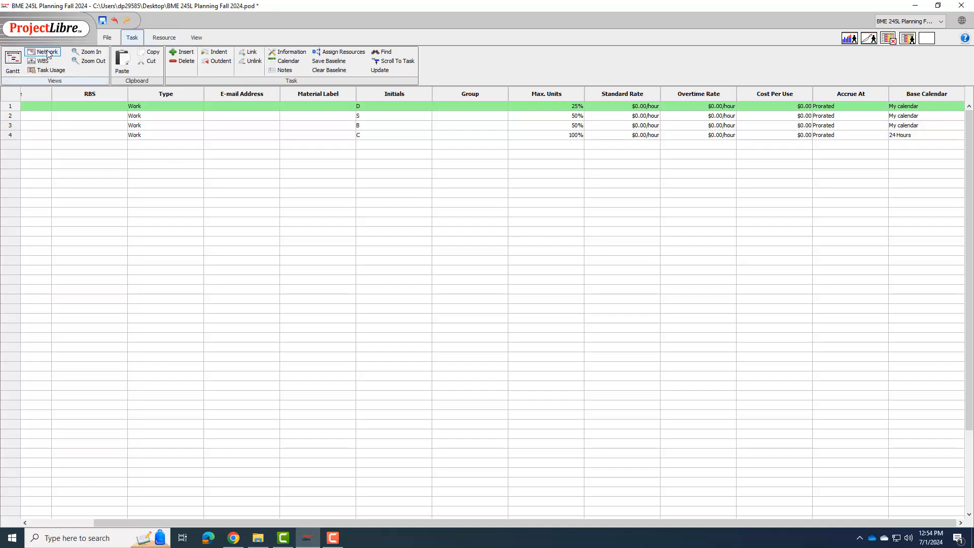
click(13, 61)
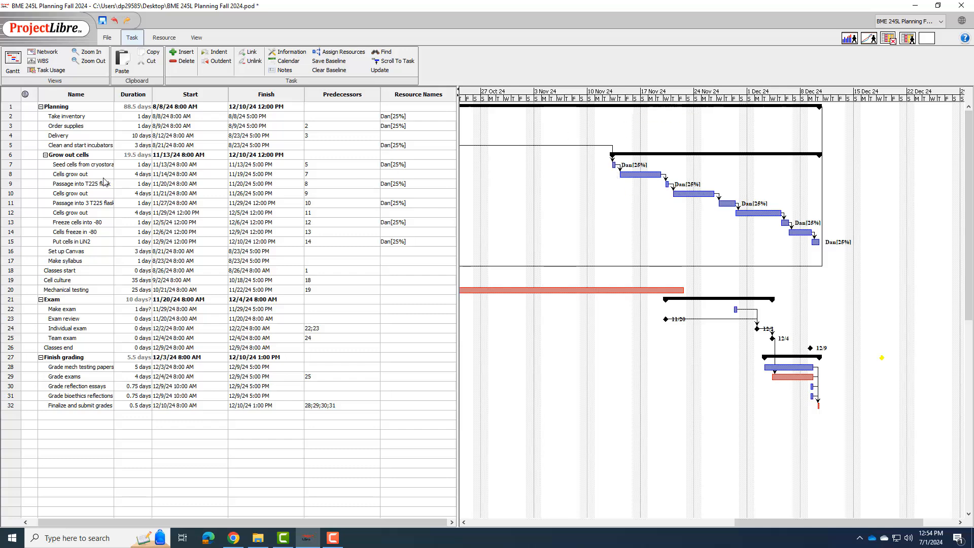
double_click(416, 175)
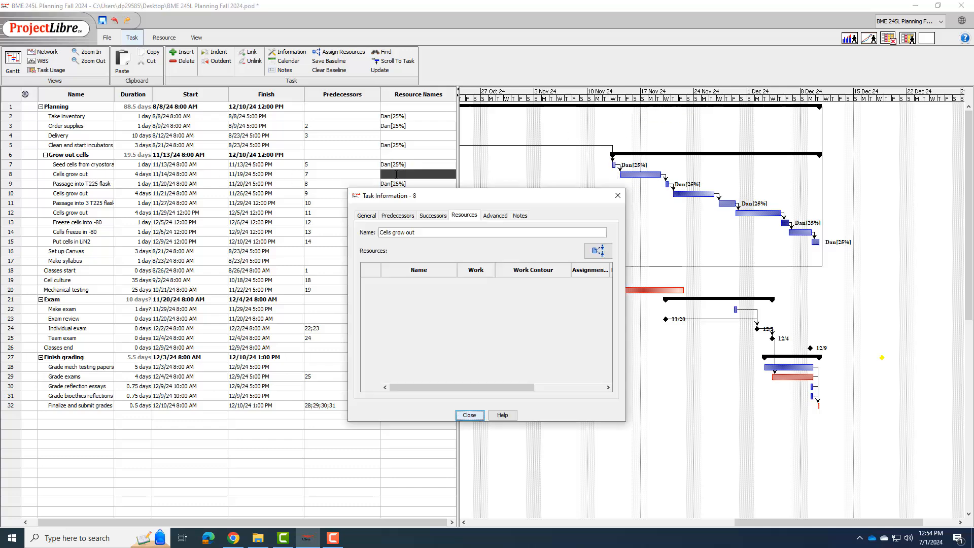
click(598, 251)
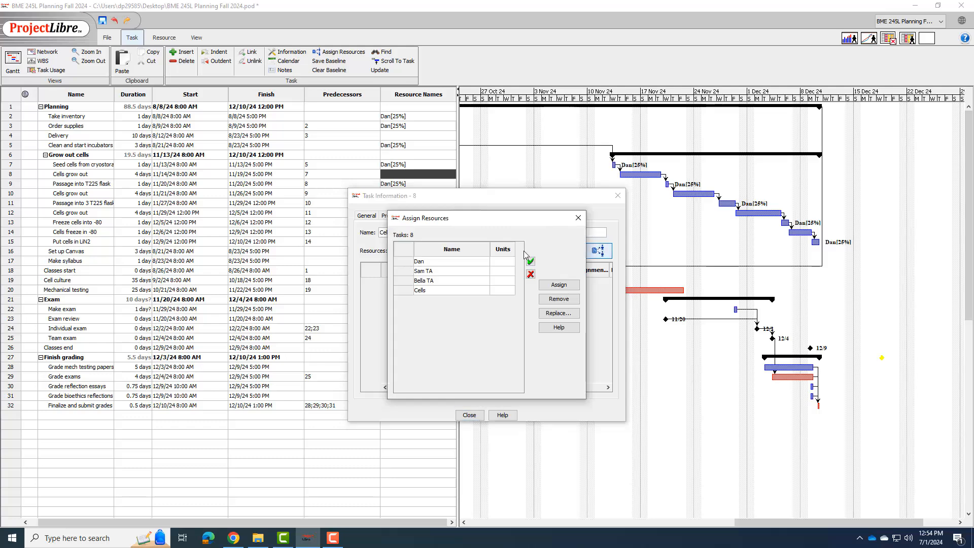
click(503, 290)
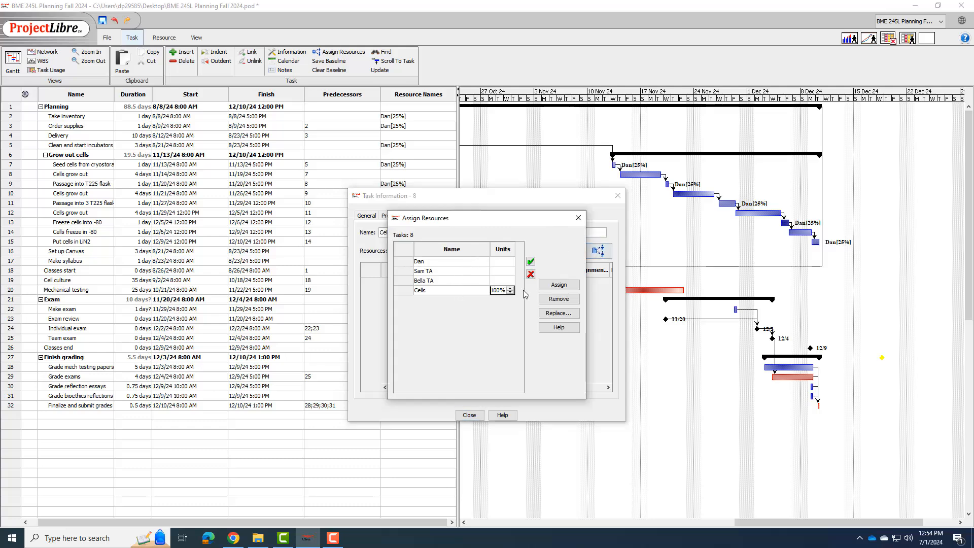
click(559, 285)
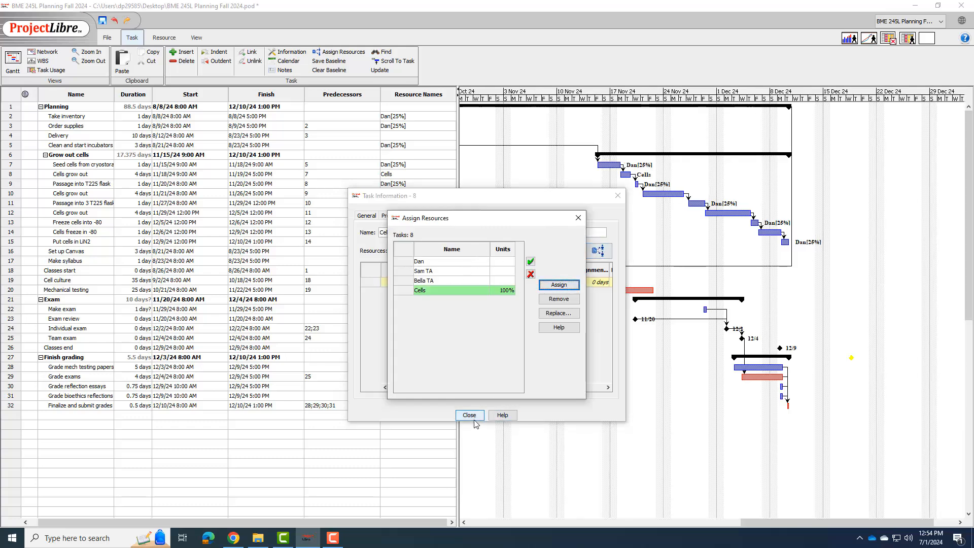
click(472, 417)
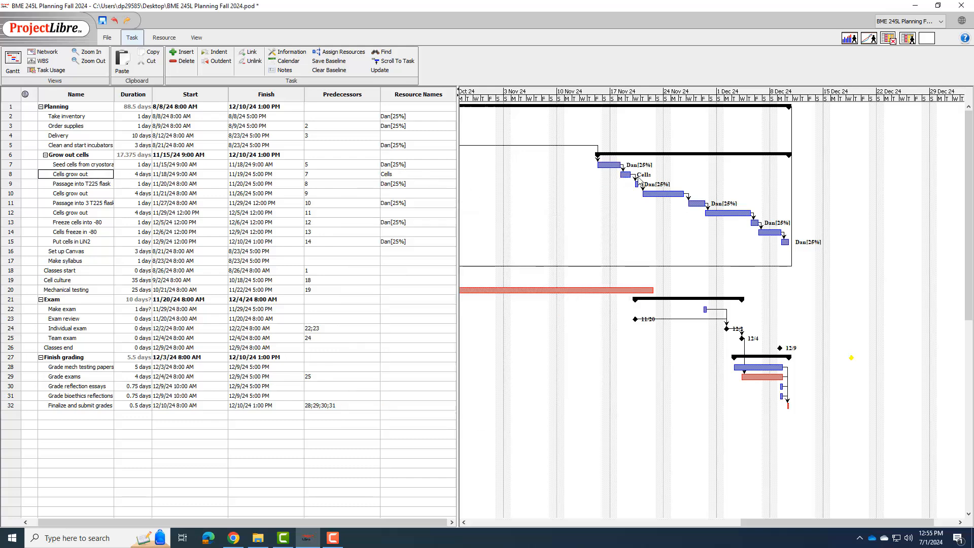
Step: Review the resource assignment of the Cells grow out task in row 8 and set its duration to 12 days
double_click(339, 178)
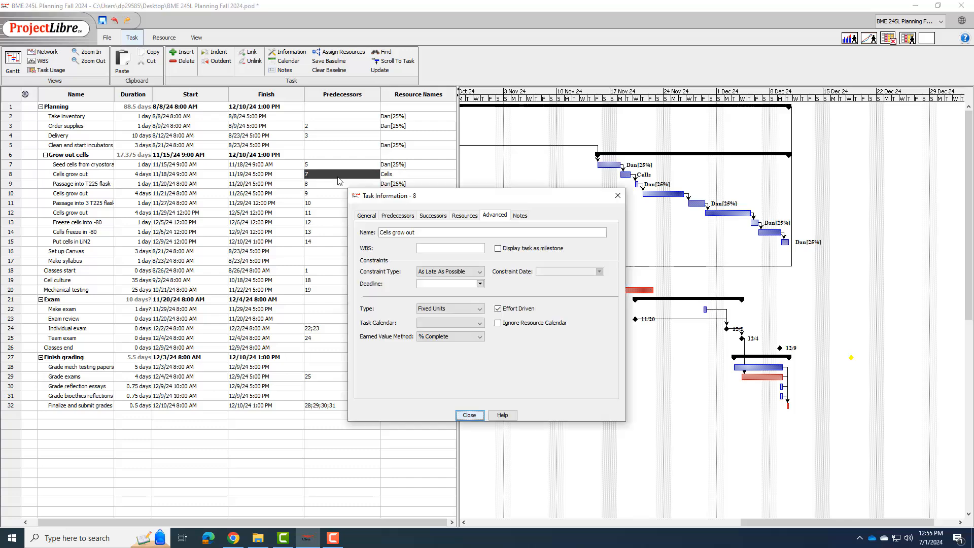
click(465, 215)
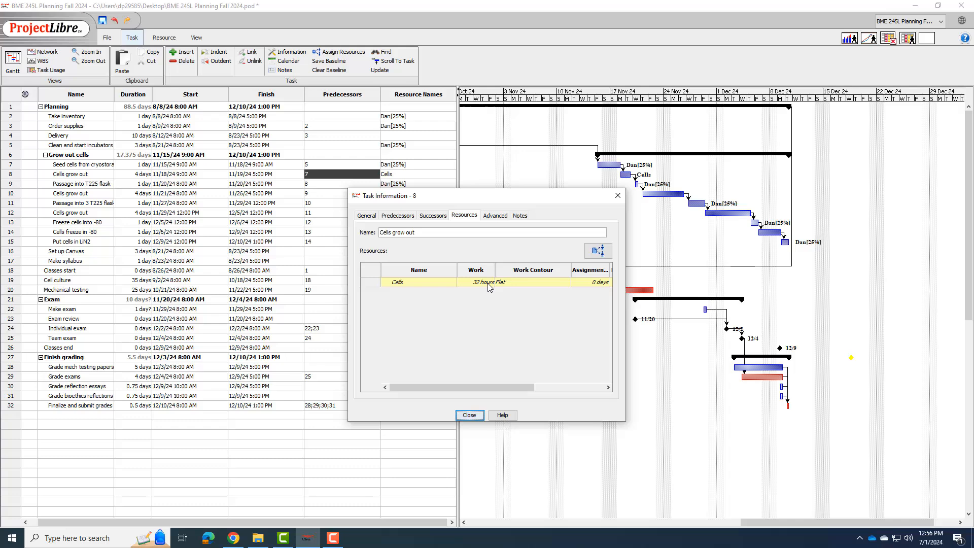
click(462, 414)
double_click(132, 174)
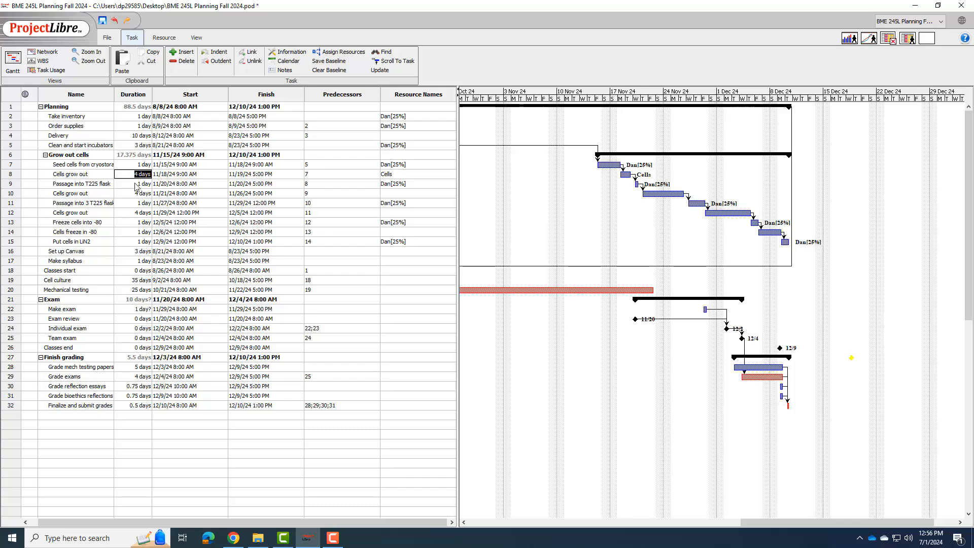
double_click(137, 175)
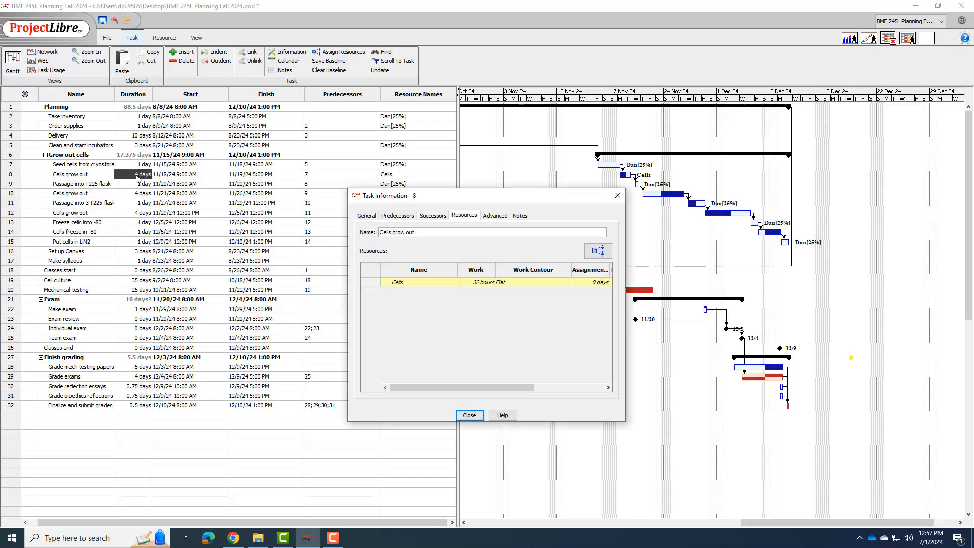
key(Return)
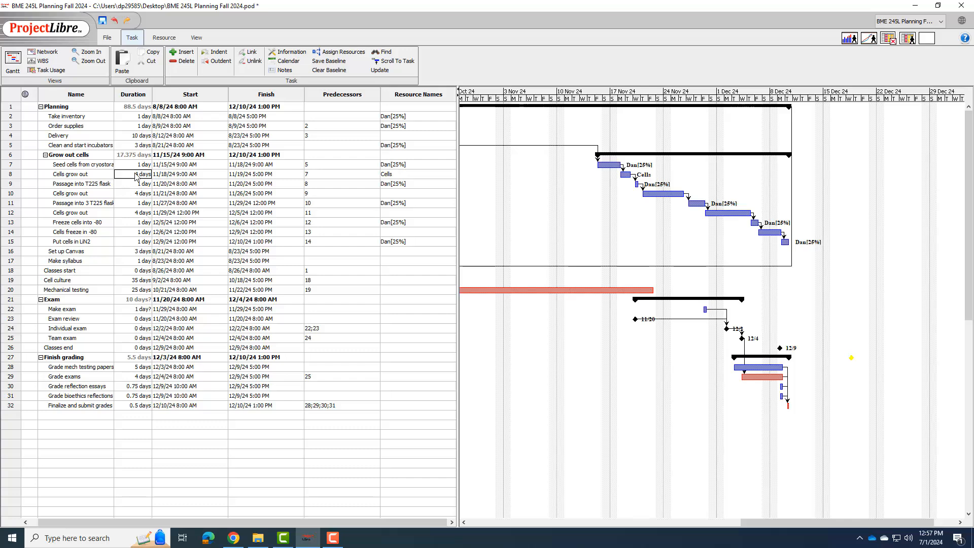
text(12)
double_click(118, 174)
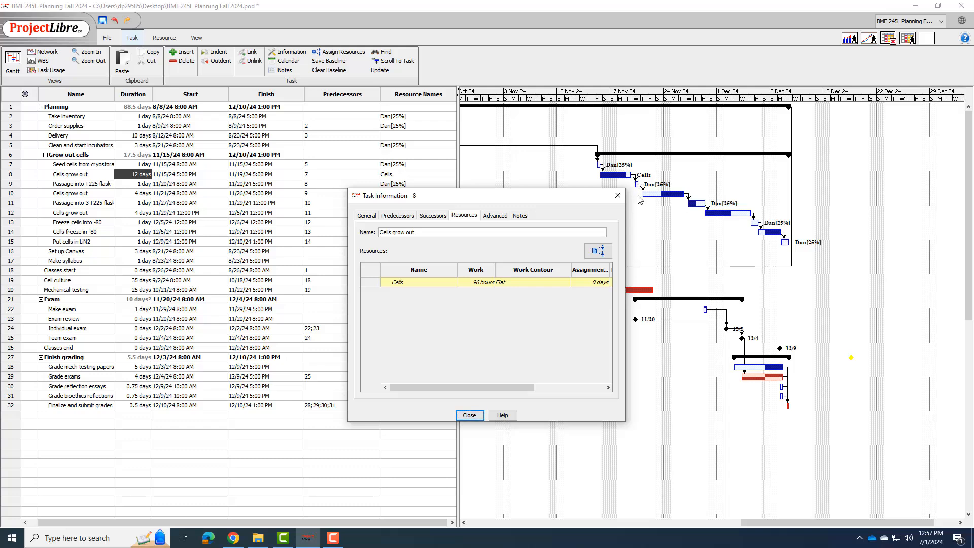
click(469, 415)
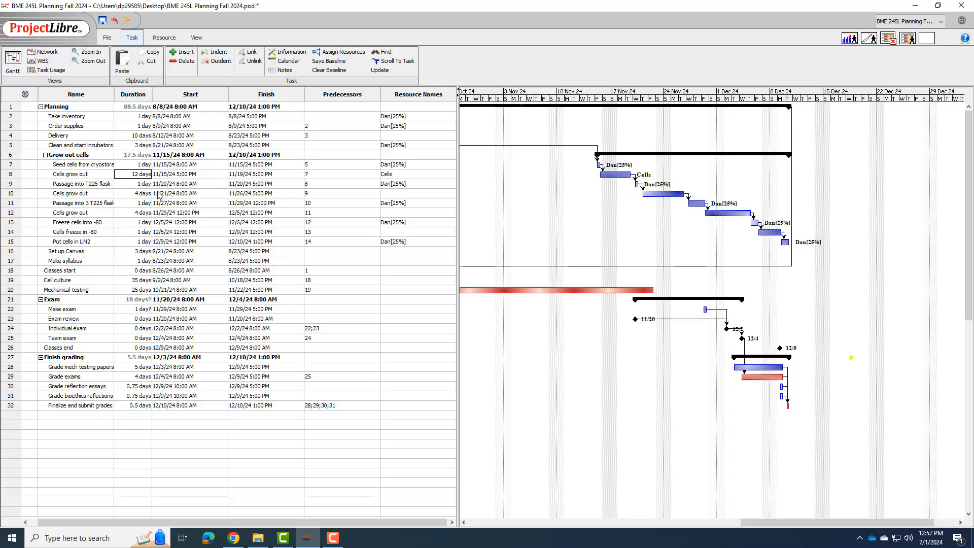
Step: Assign the Cells resource to the Cells grow out task in row 10 and close its task information
double_click(398, 200)
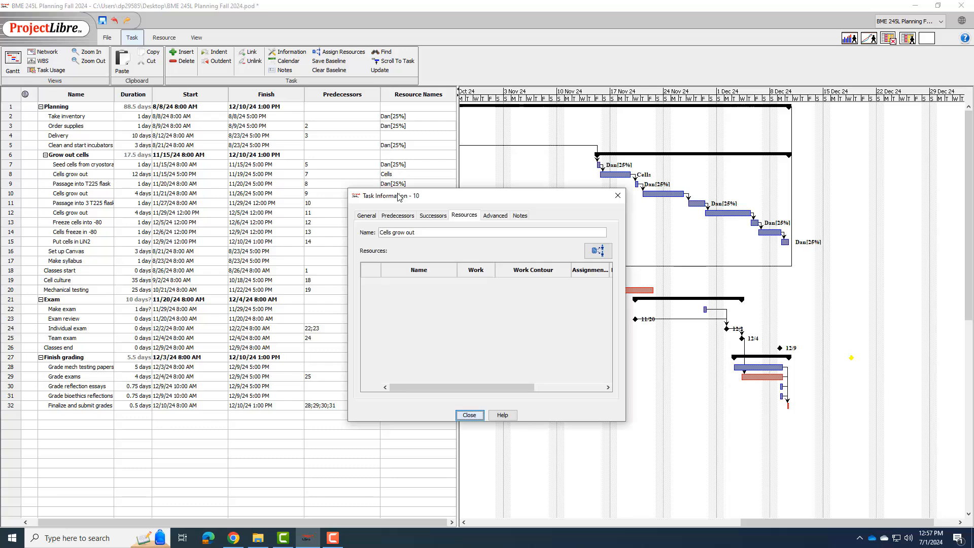
click(598, 256)
click(477, 291)
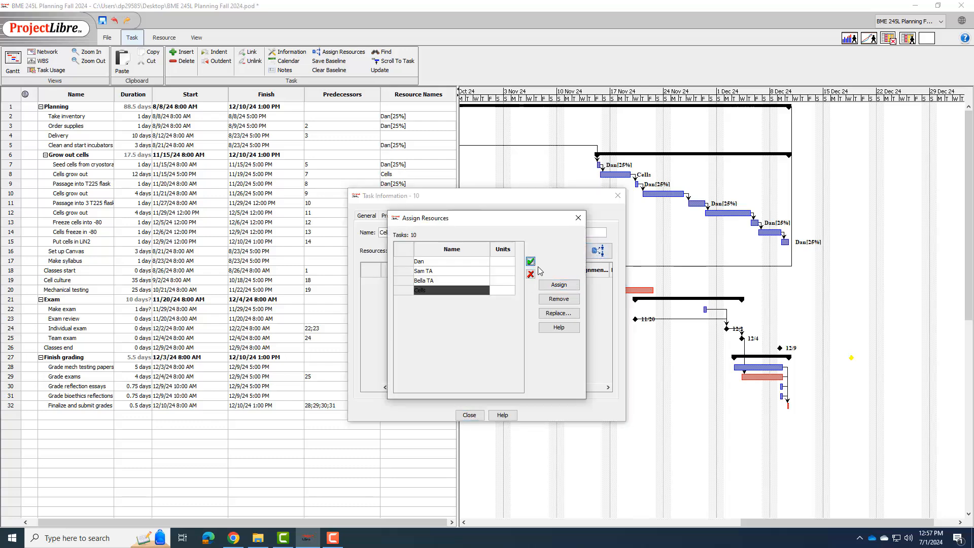
click(557, 287)
click(469, 415)
Step: Set the duration of the Cells grow out task in row 10 to 12 days
click(108, 193)
double_click(107, 193)
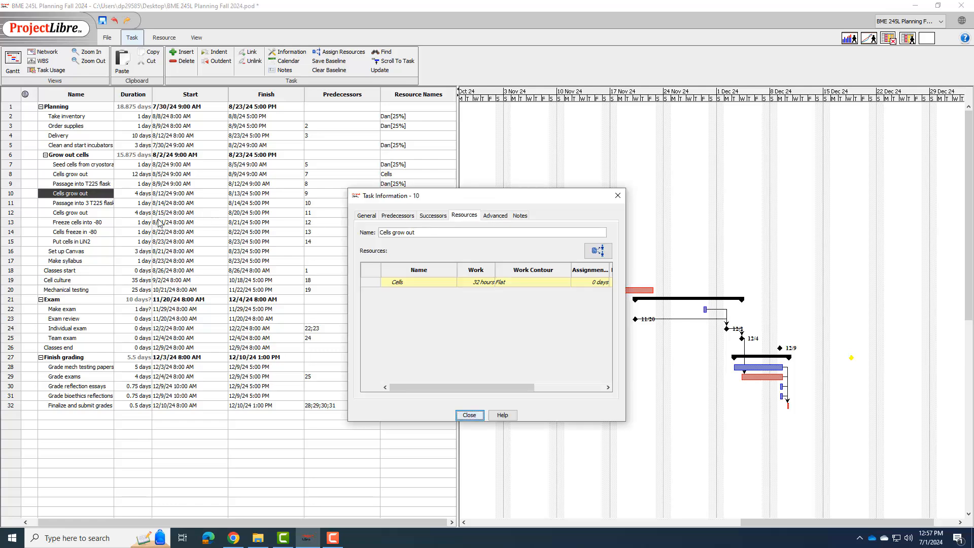
click(131, 196)
text(12)
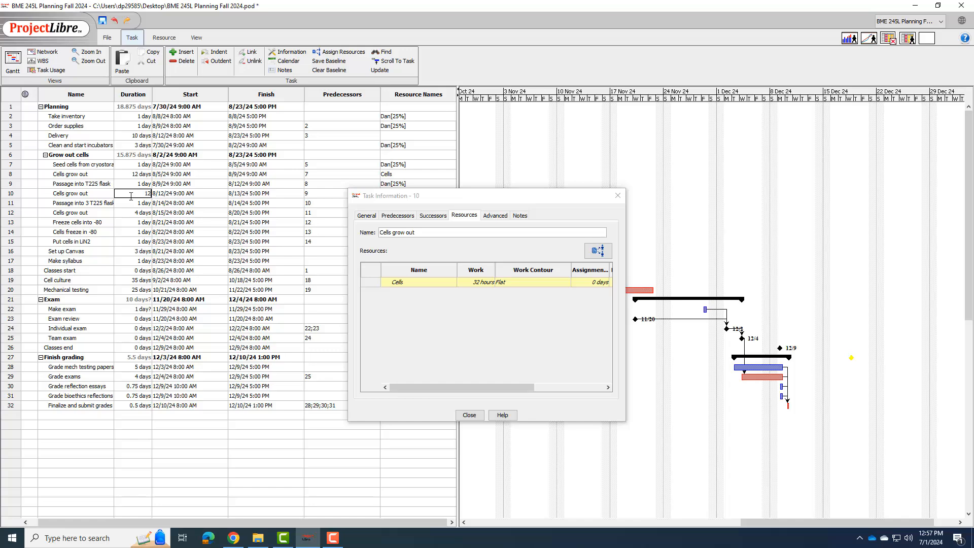
click(111, 193)
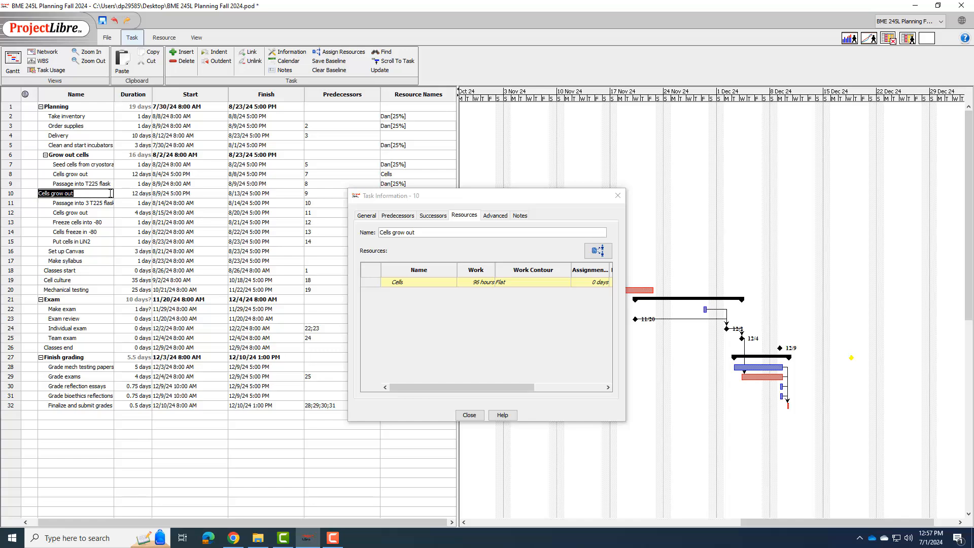
Step: Set the task calendar of the Cells grow out task in row 10 to 24 Hours and close its information
click(495, 215)
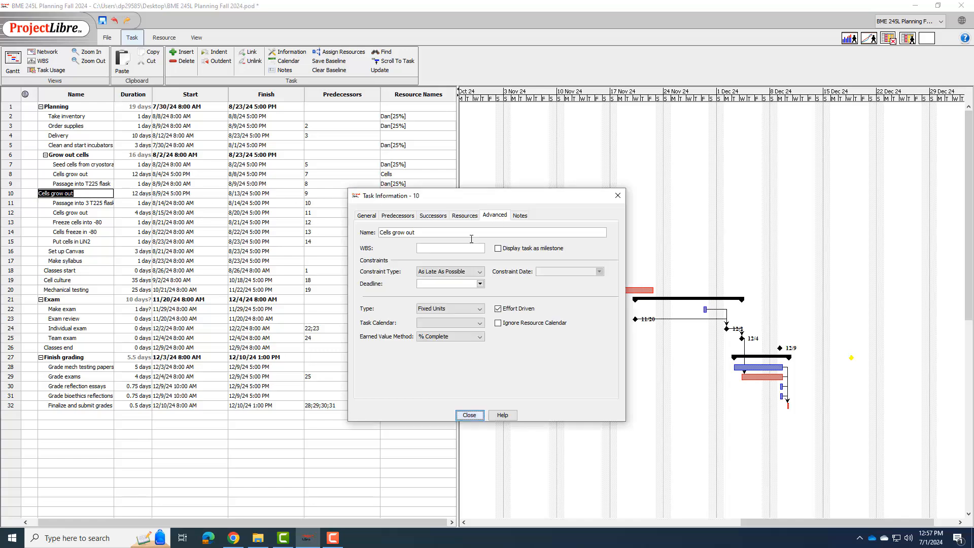
click(463, 325)
click(441, 349)
click(469, 415)
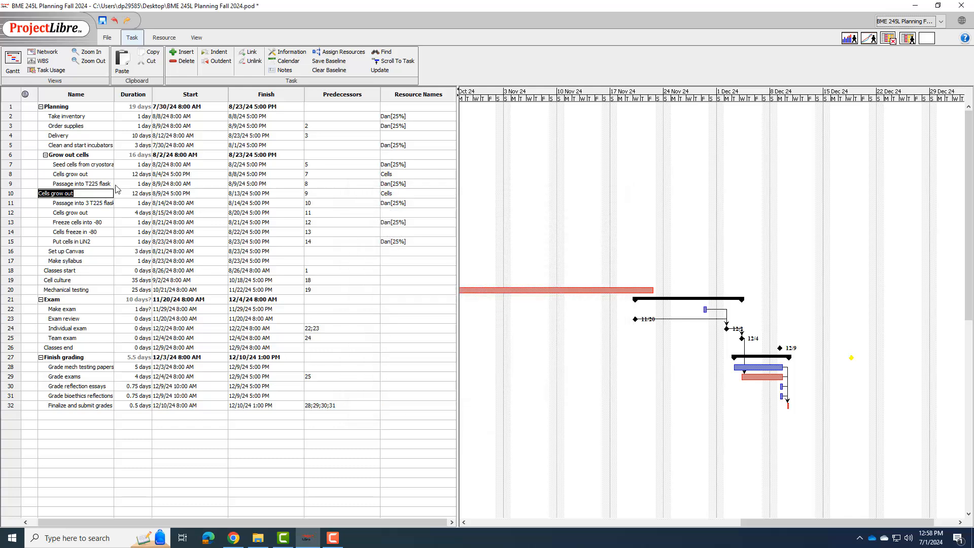
Step: Set the task calendar of the Cells grow out task in row 8 to 24 Hours and close its information
double_click(104, 174)
click(476, 325)
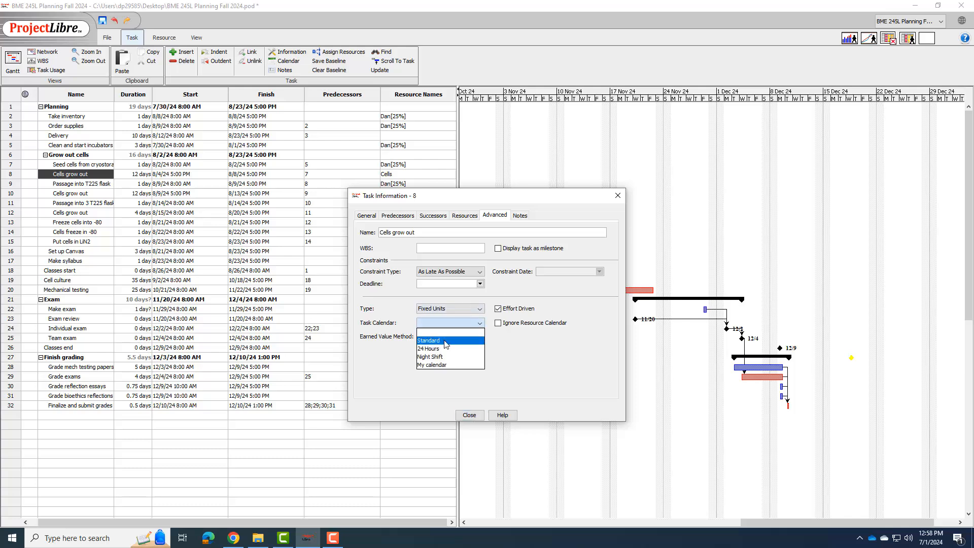
click(441, 349)
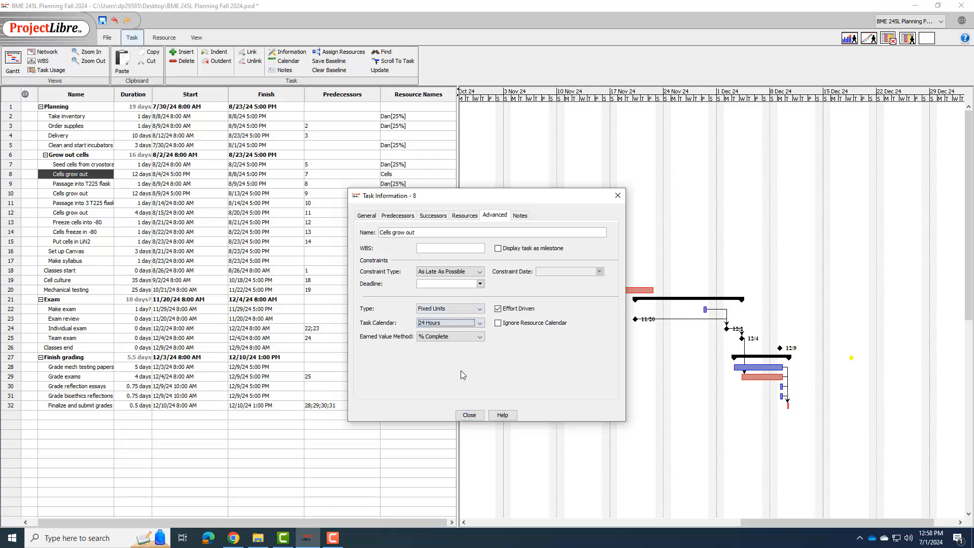
click(469, 415)
Step: Set the task calendar of the Cells grow out task in row 12 to 24 Hours and close its information
drag(777, 522, 489, 495)
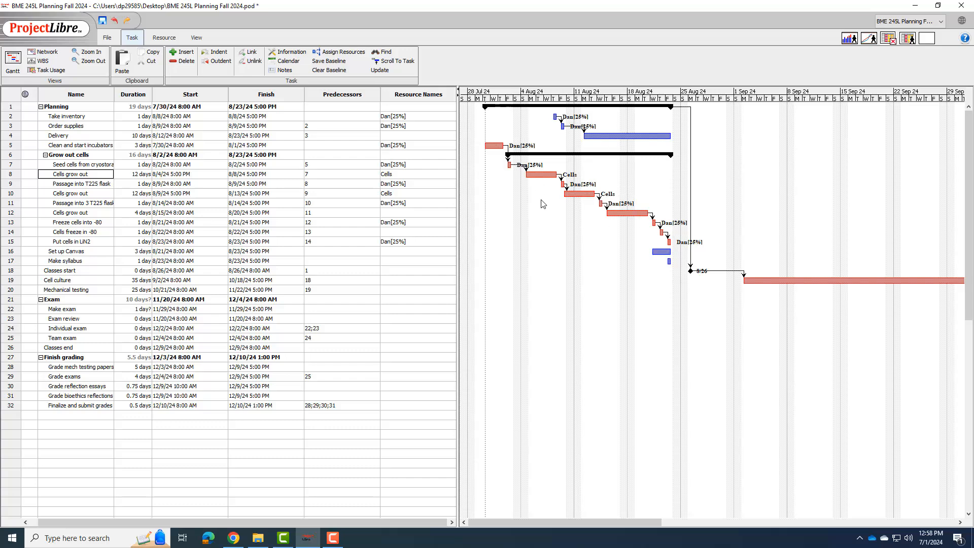
double_click(389, 214)
click(450, 322)
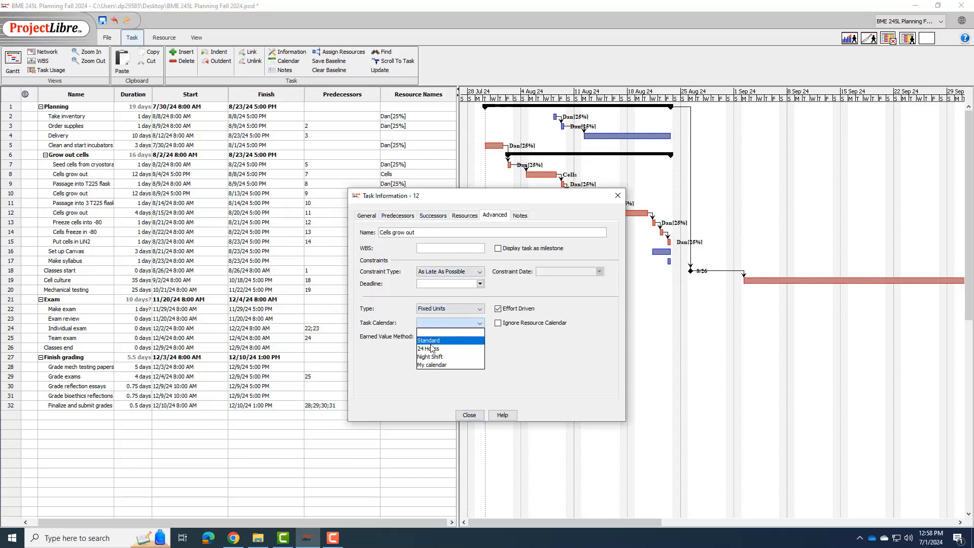
click(441, 345)
click(470, 415)
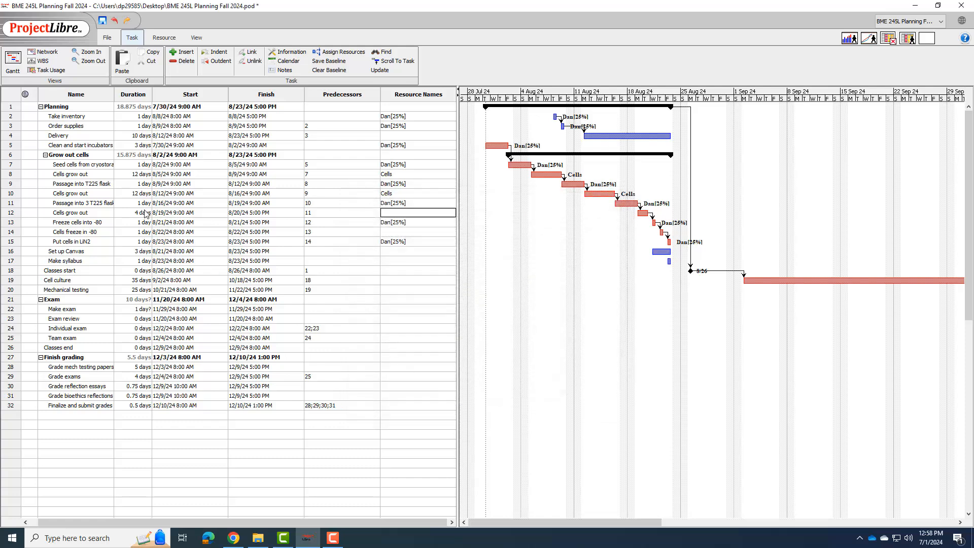
Step: Assign the Cells resource at 100% to the Cells grow out task in row 12 and close its information
double_click(396, 217)
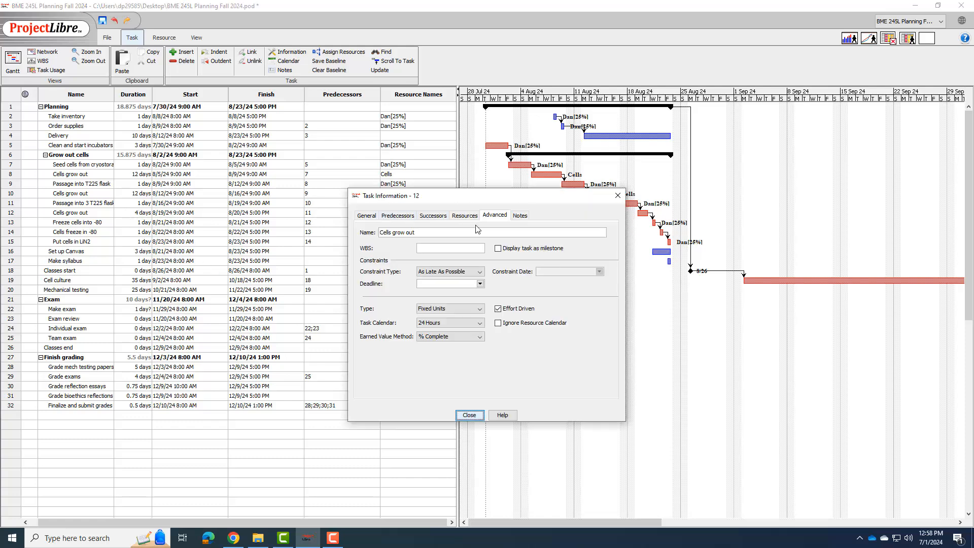
click(463, 215)
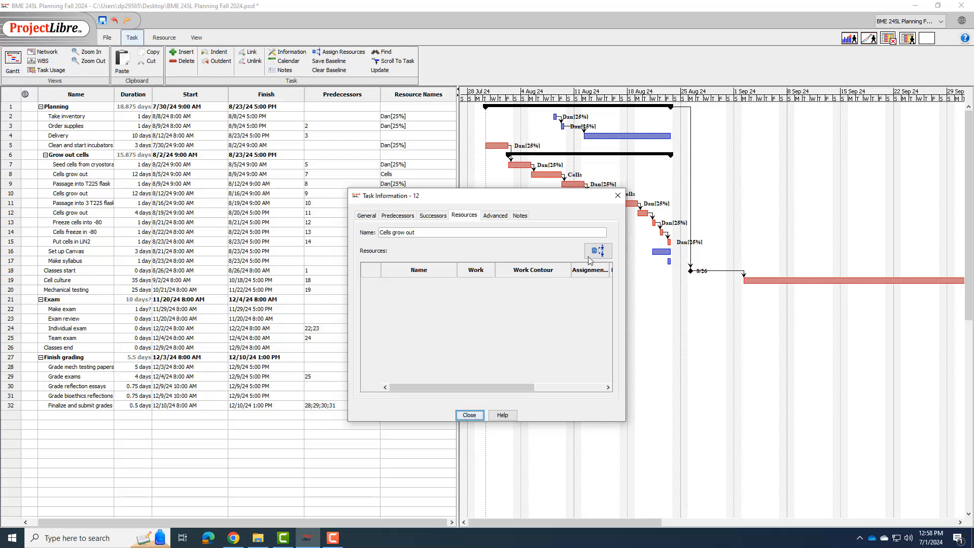
click(598, 250)
click(500, 290)
click(530, 261)
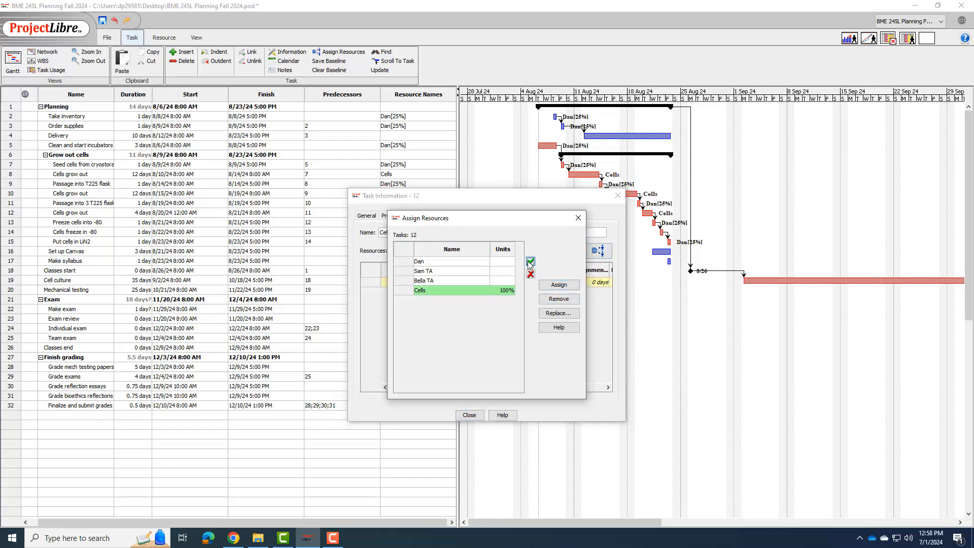
click(470, 416)
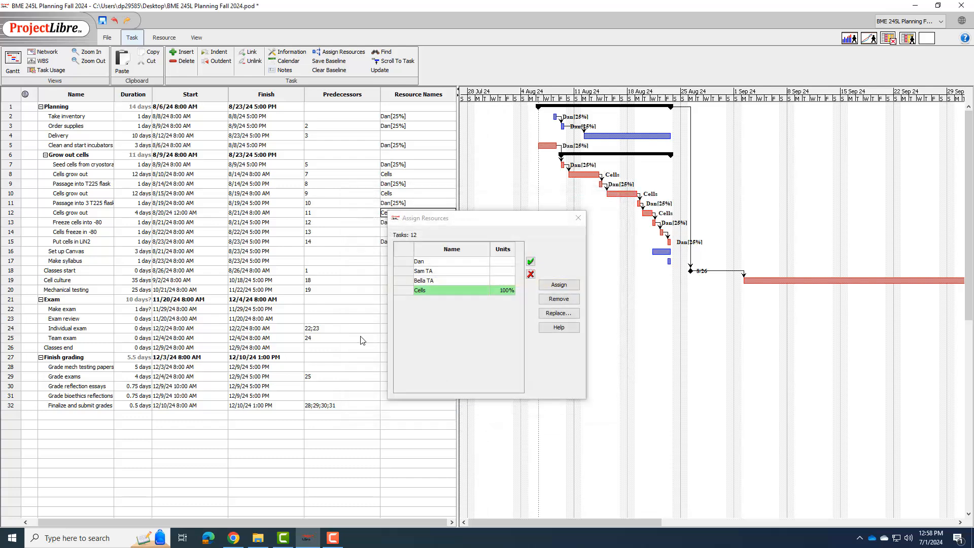
click(578, 217)
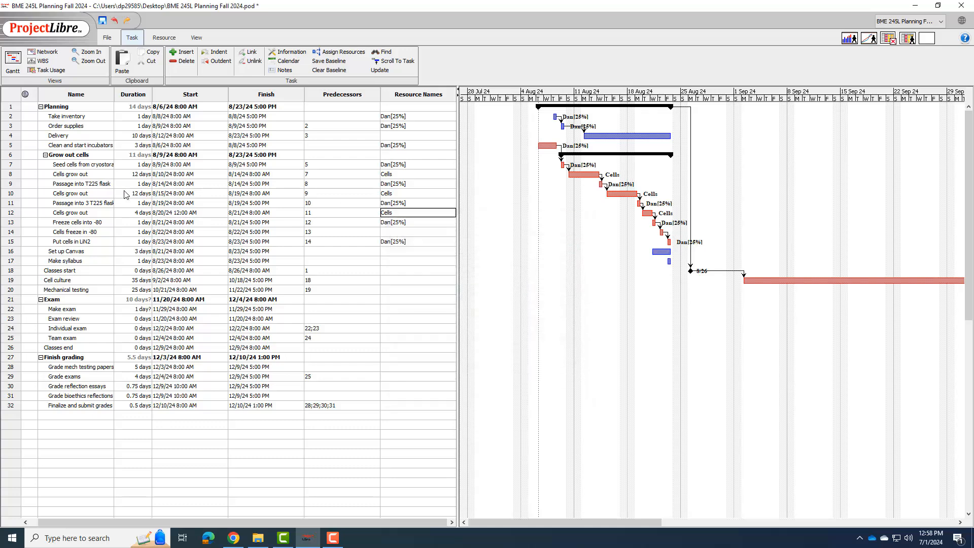
Step: Set the duration of the Cells grow out task in row 12 to 12 days
double_click(138, 214)
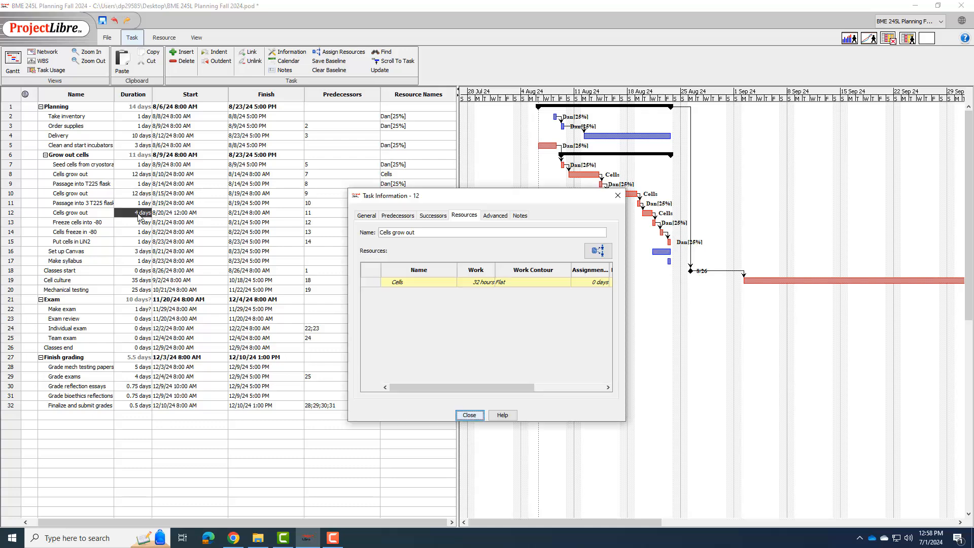
click(138, 213)
text(12)
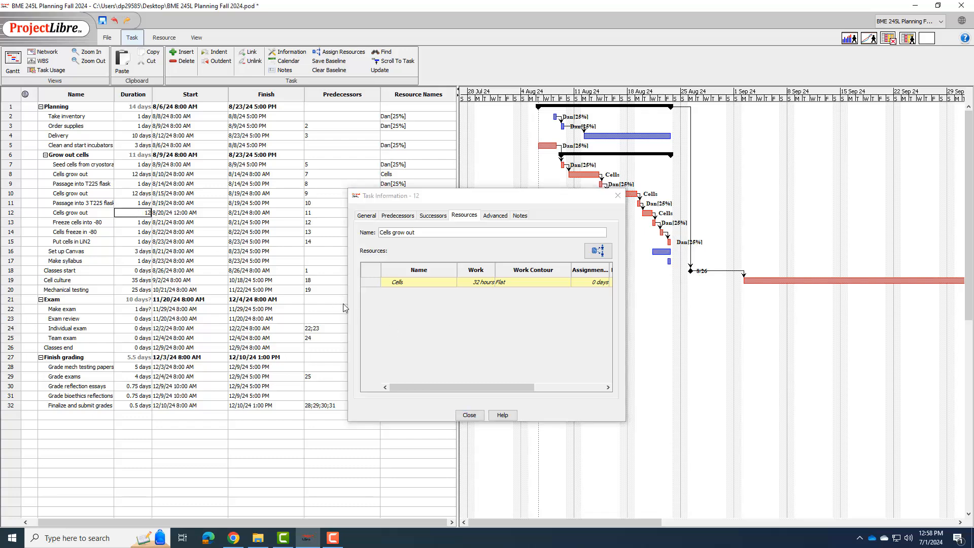
key(Return)
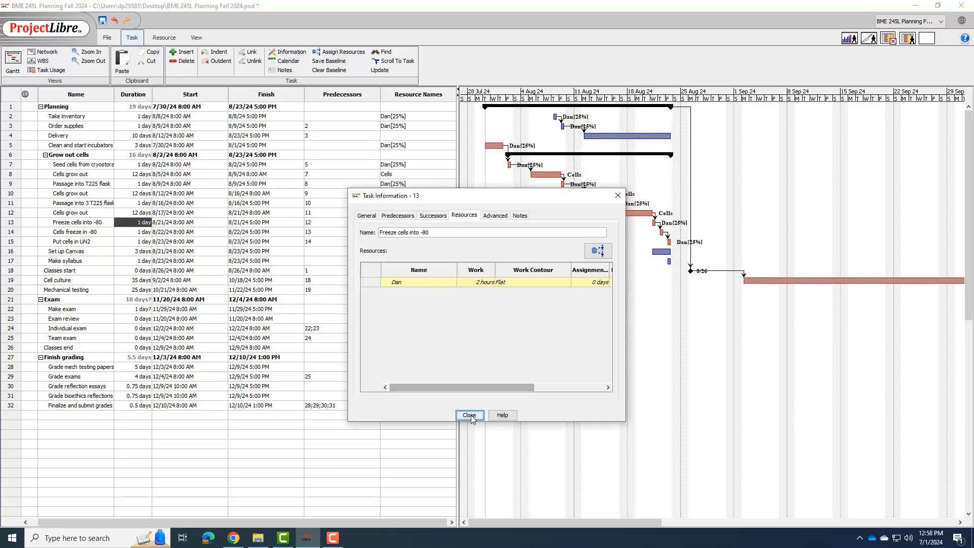
click(469, 414)
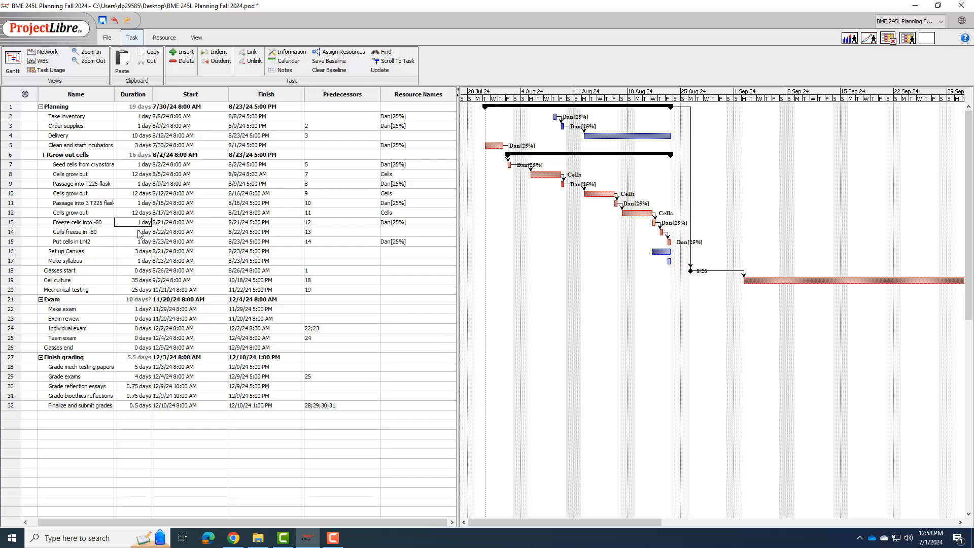
Step: Assign the Cells resource to the Cells freeze in -80 task in row 14
click(403, 233)
double_click(403, 234)
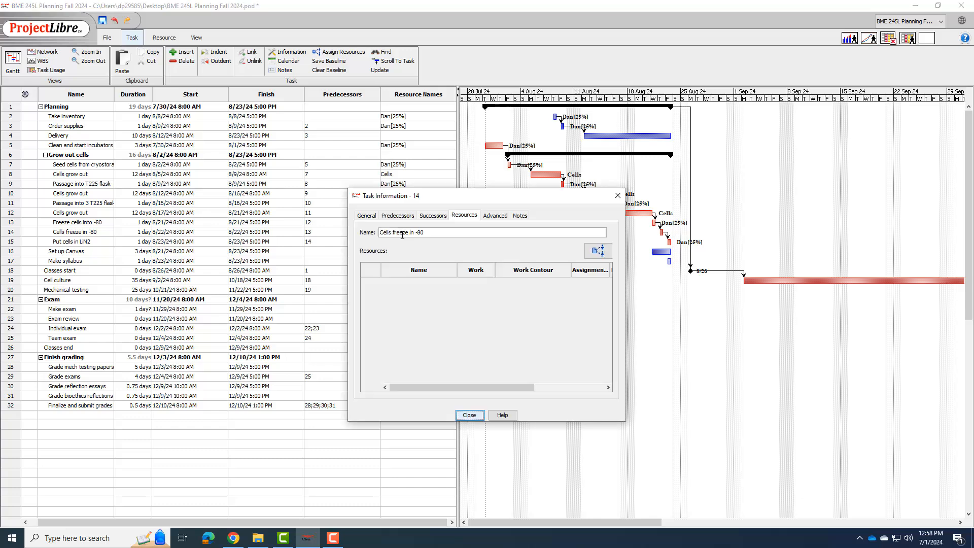
click(597, 252)
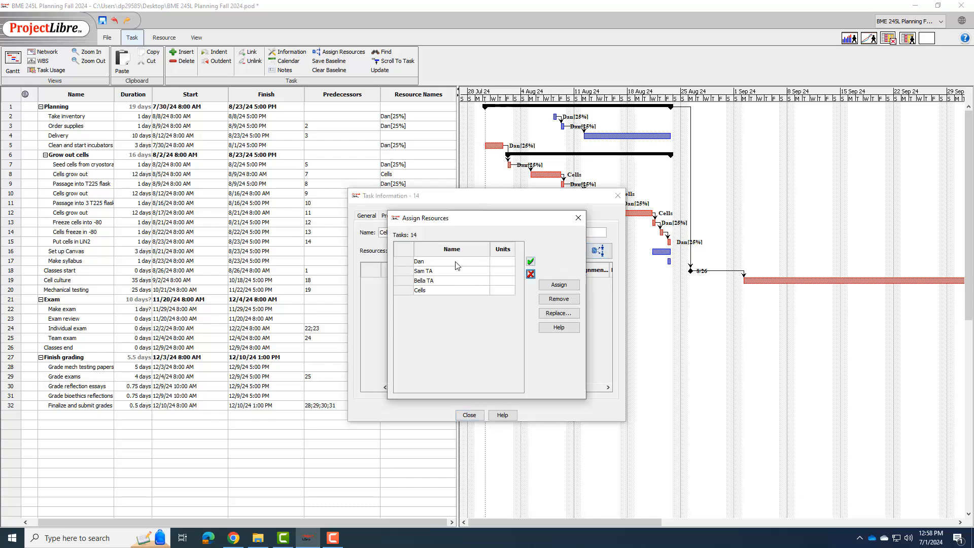
click(500, 290)
click(531, 262)
click(478, 412)
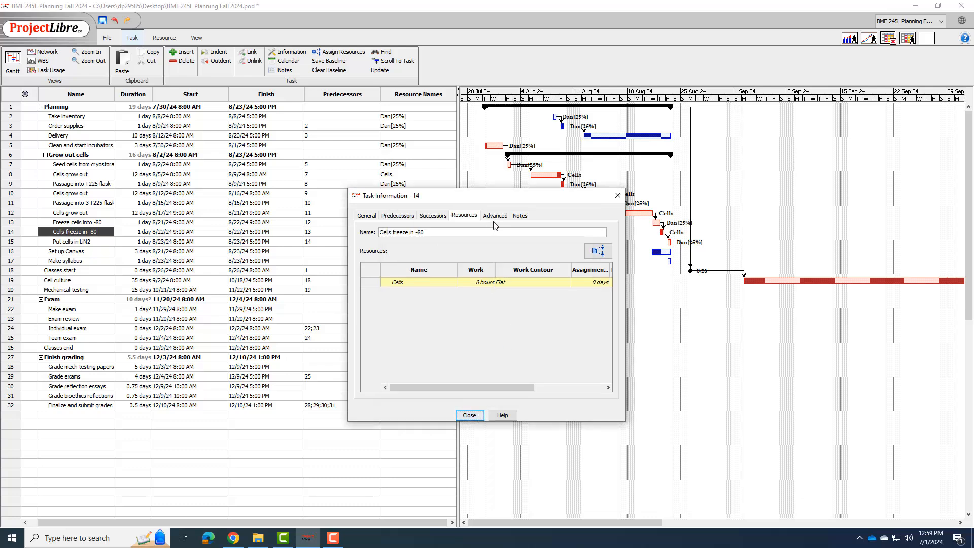
Step: Set the duration of the Cells freeze in -80 task in row 14 to 3 days
click(130, 234)
text(3)
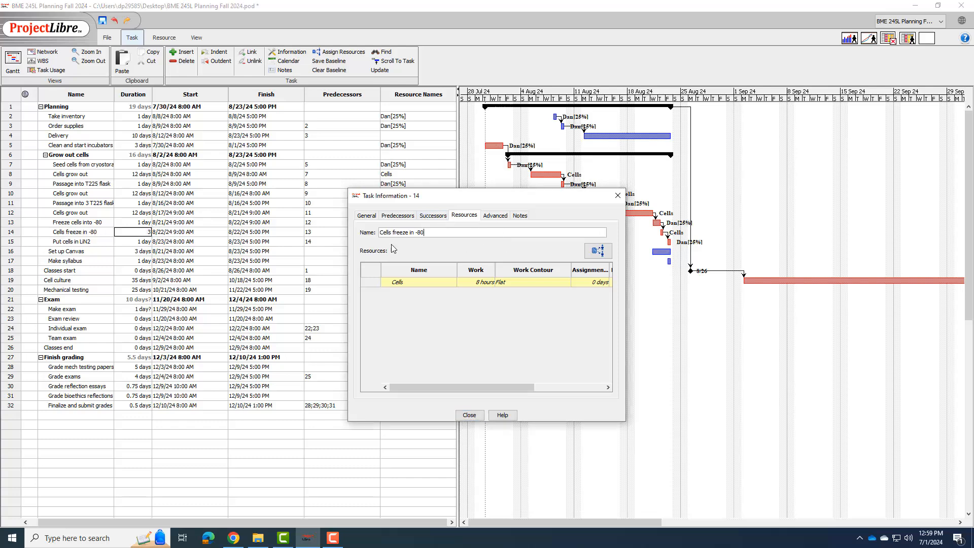
key(Return)
Step: Set the task calendar of the Cells freeze in -80 task to 24 Hours and close its information
double_click(143, 233)
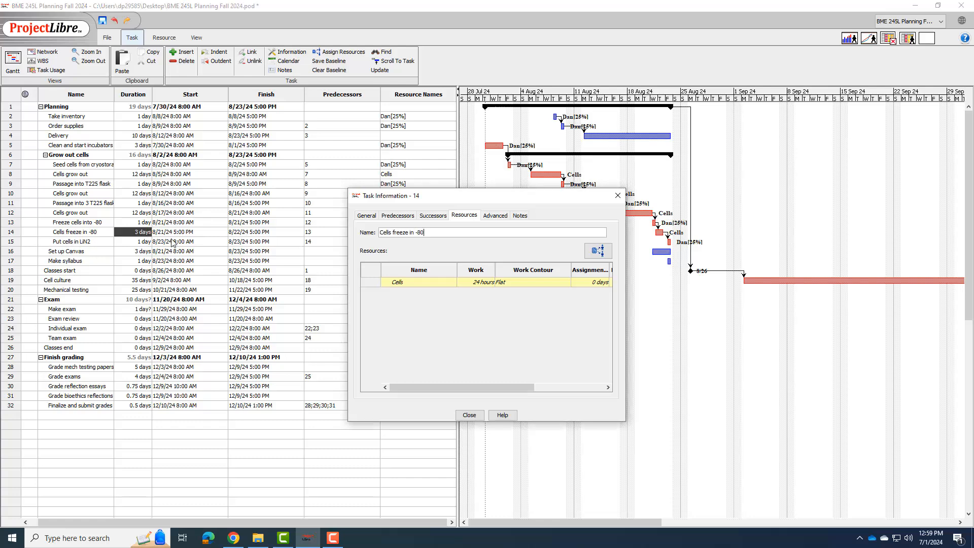
click(494, 215)
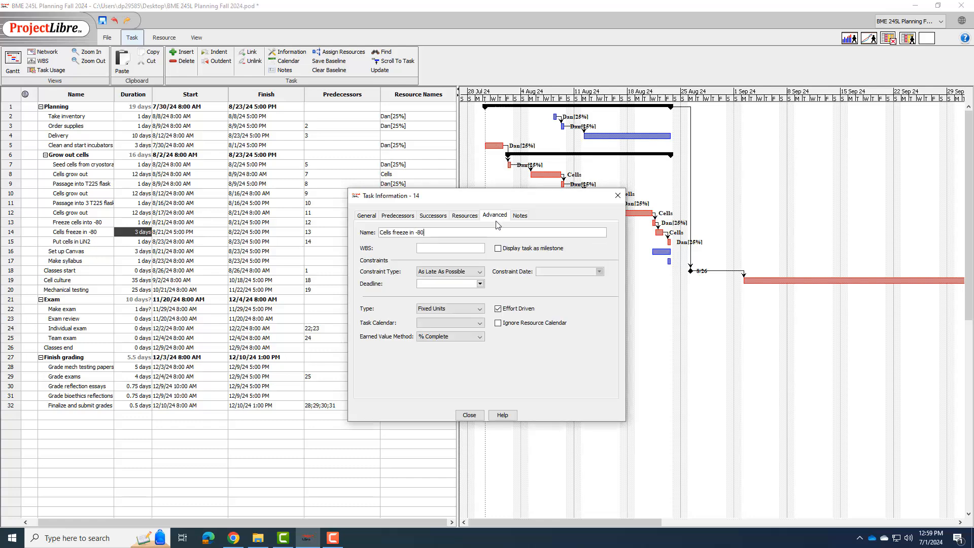
click(465, 324)
click(450, 349)
click(470, 414)
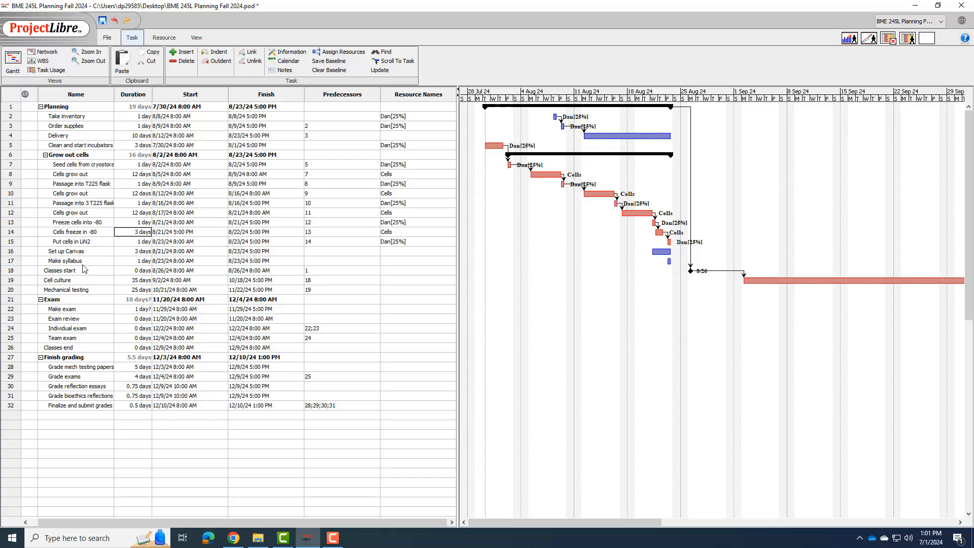
Step: Assign the first person in the resource list at 25% units to the Set up Canvas task and close its information
click(407, 253)
double_click(408, 253)
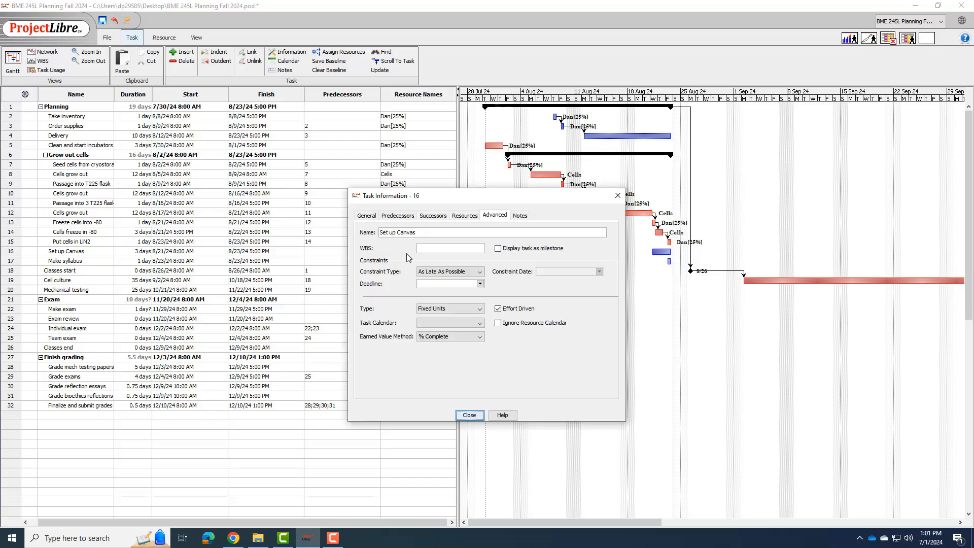
click(462, 217)
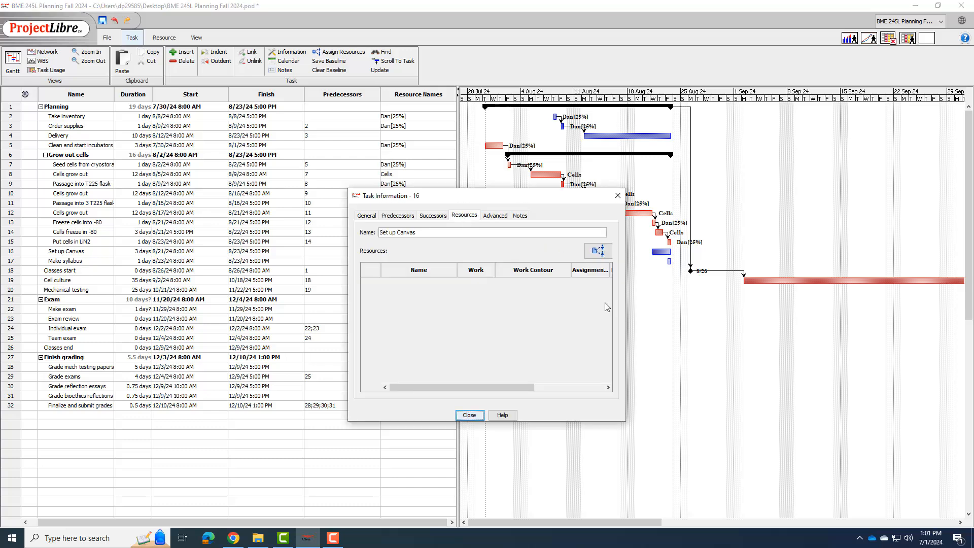
click(598, 251)
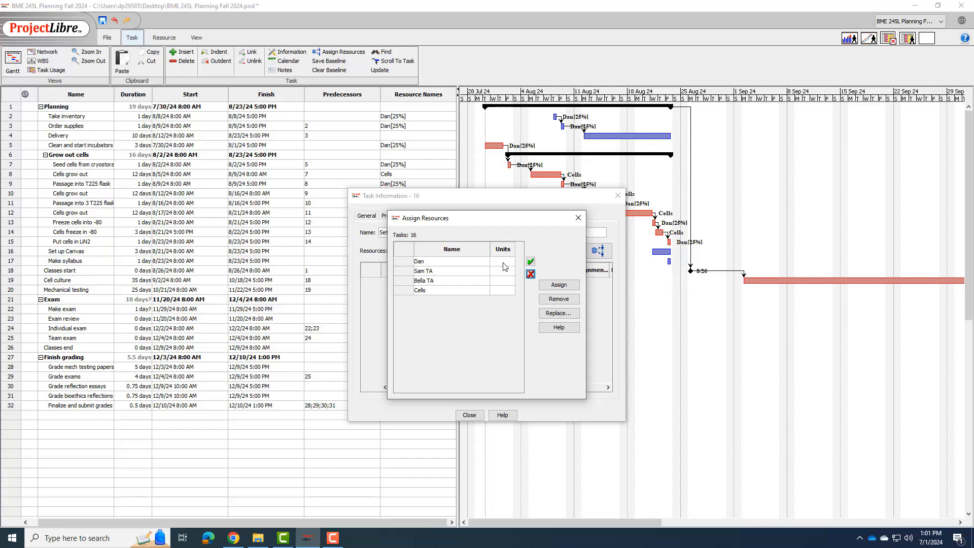
click(507, 261)
double_click(502, 262)
text(25)
click(462, 264)
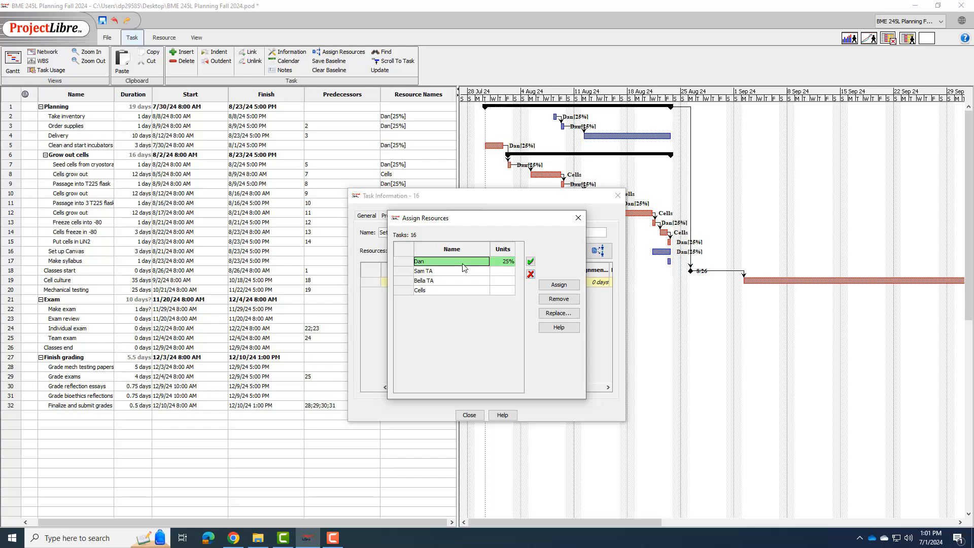
click(578, 218)
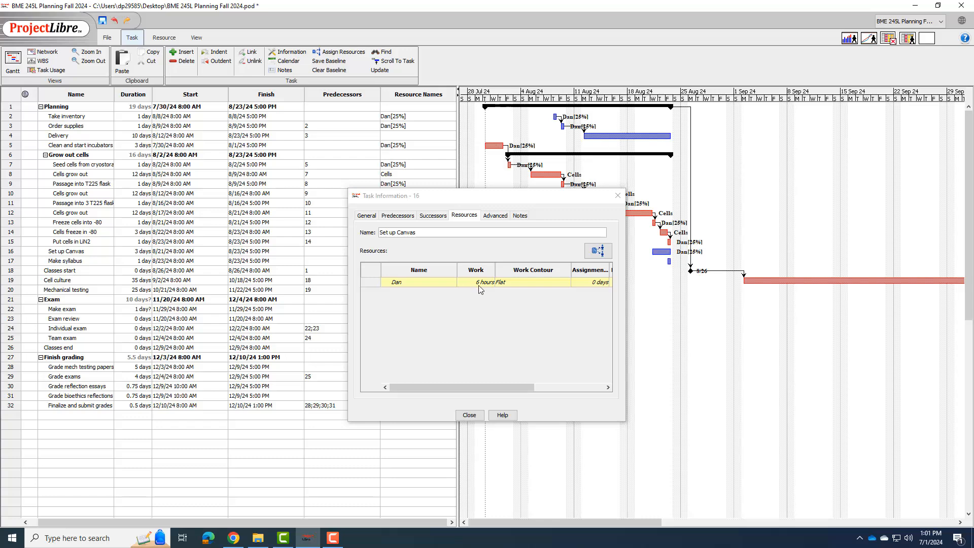
click(480, 415)
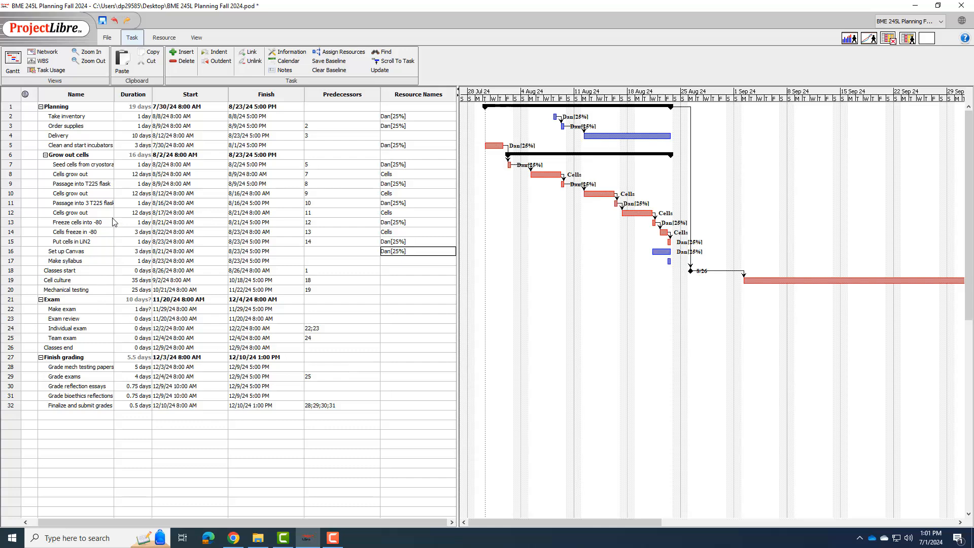
Step: Set the duration of the Set up Canvas task in row 16 to 12 days
double_click(132, 251)
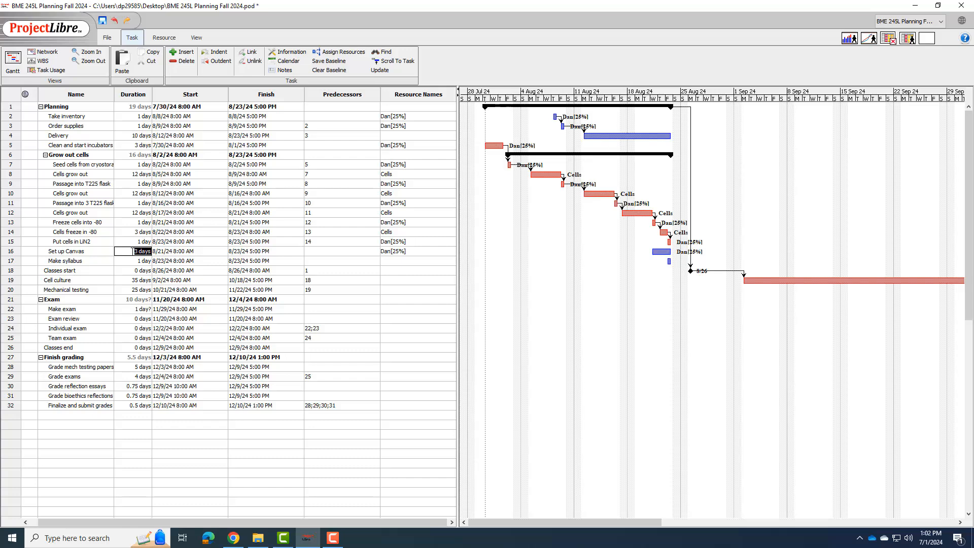
text(12)
click(112, 252)
double_click(101, 252)
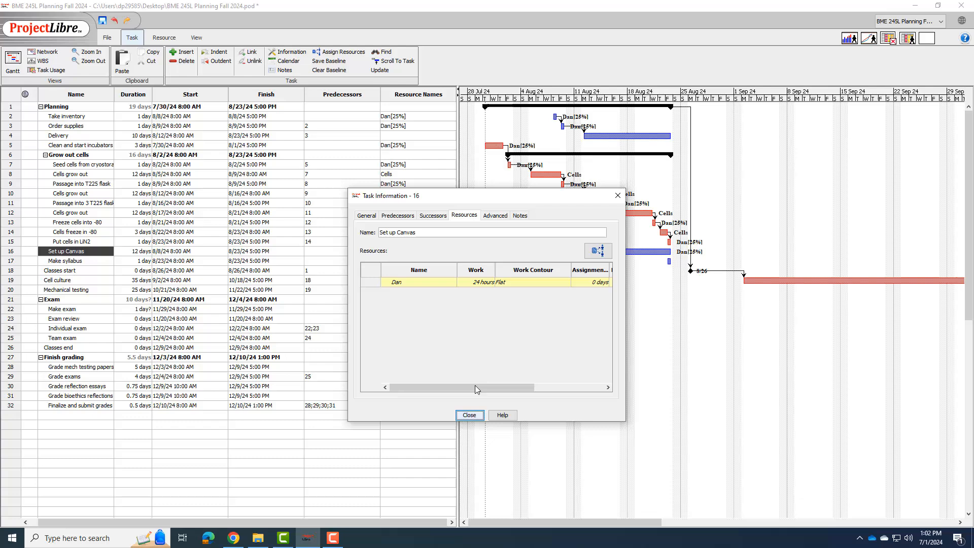
click(470, 415)
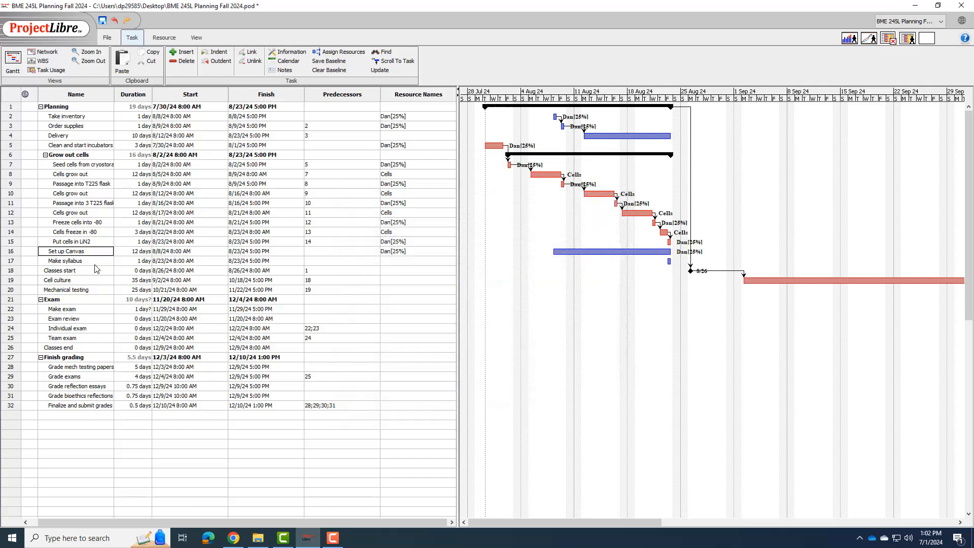
Step: Assign the first person in the resource list at 25% units to the Make syllabus task and close its information
double_click(125, 261)
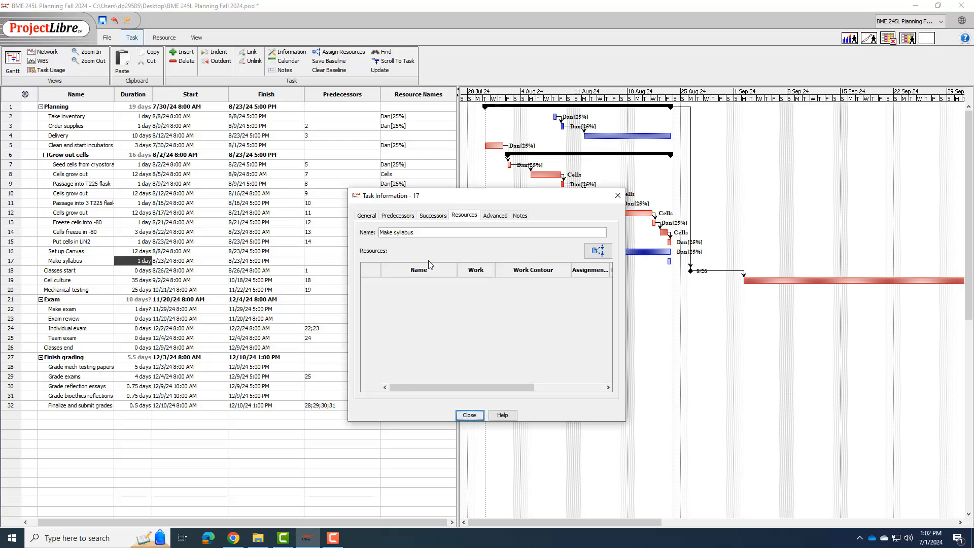
click(598, 251)
click(498, 261)
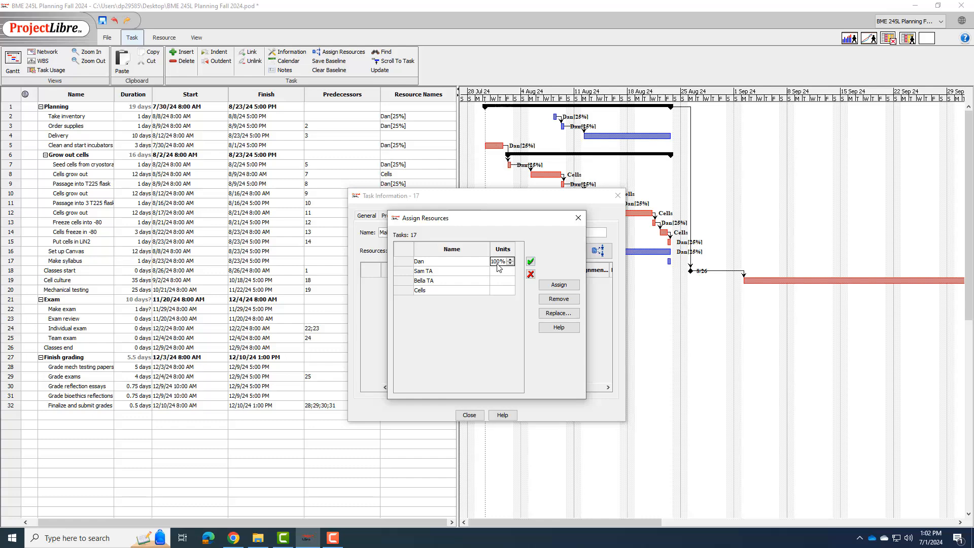
text(25)
click(463, 261)
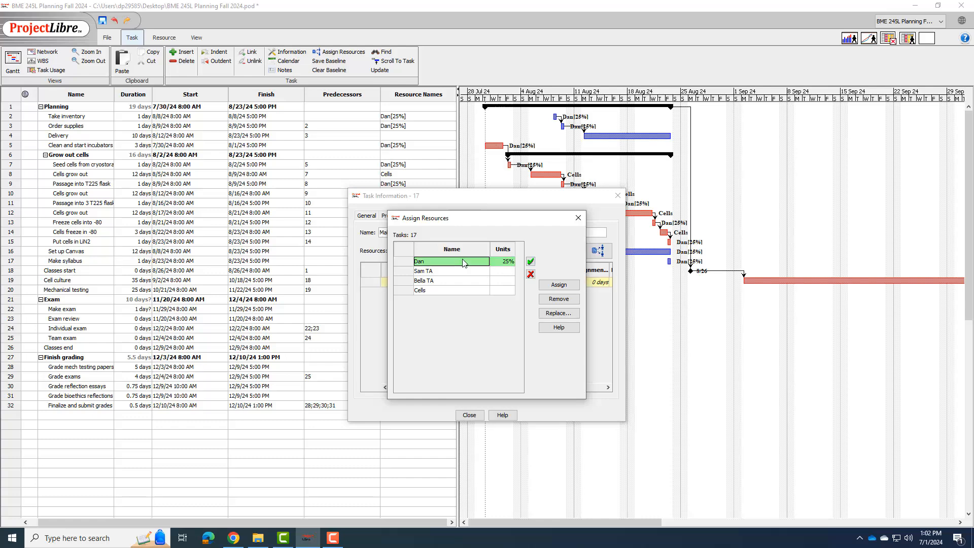
click(474, 417)
click(473, 417)
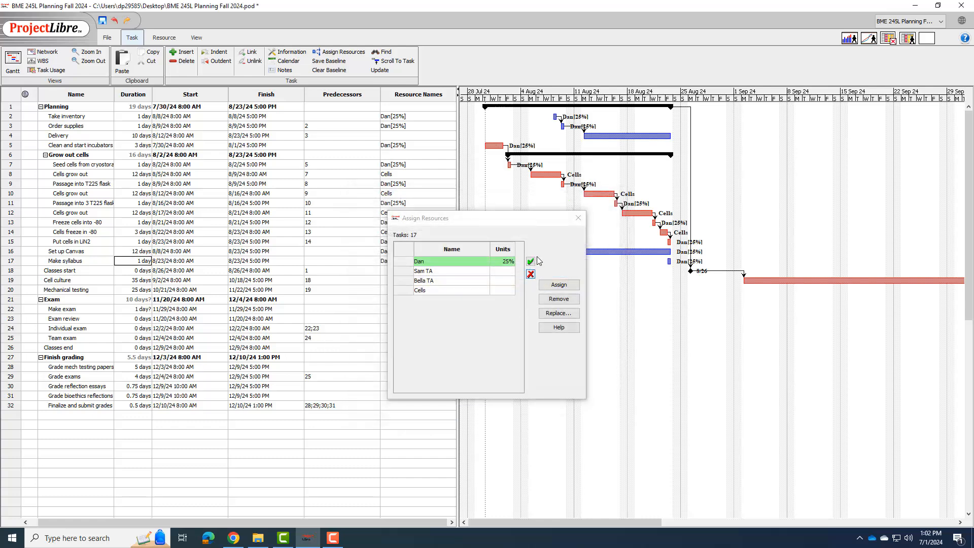
click(572, 217)
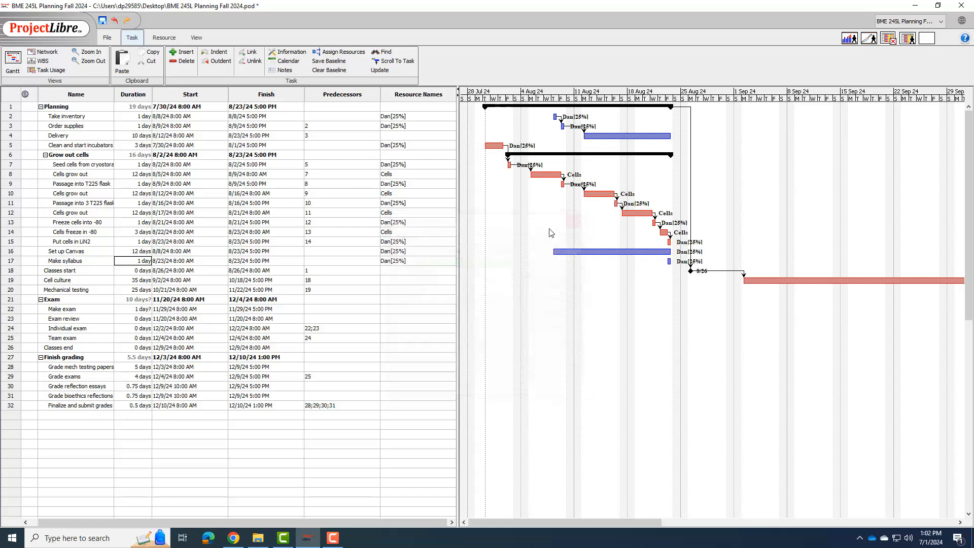
Step: Set the duration of the Make syllabus task in row 17 to 4 days
double_click(133, 263)
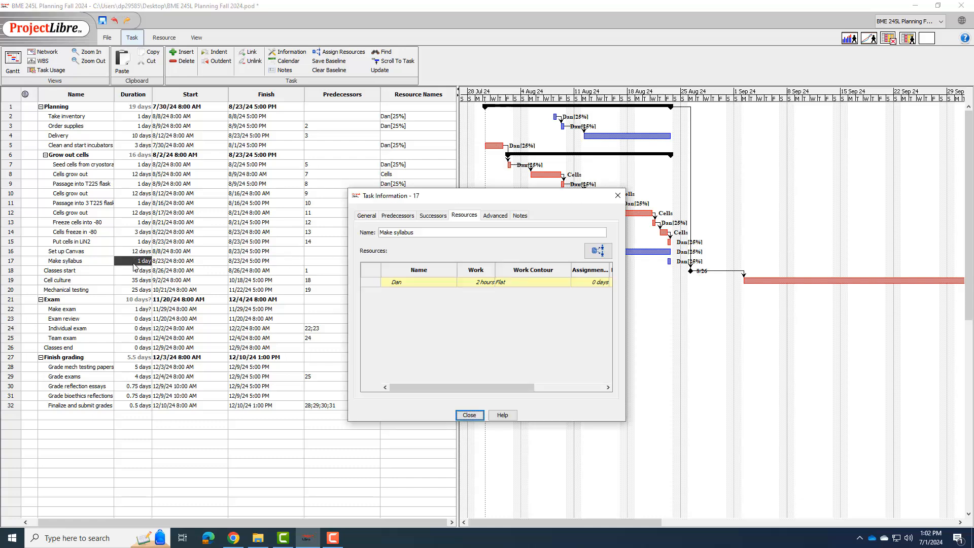
click(135, 263)
text(4)
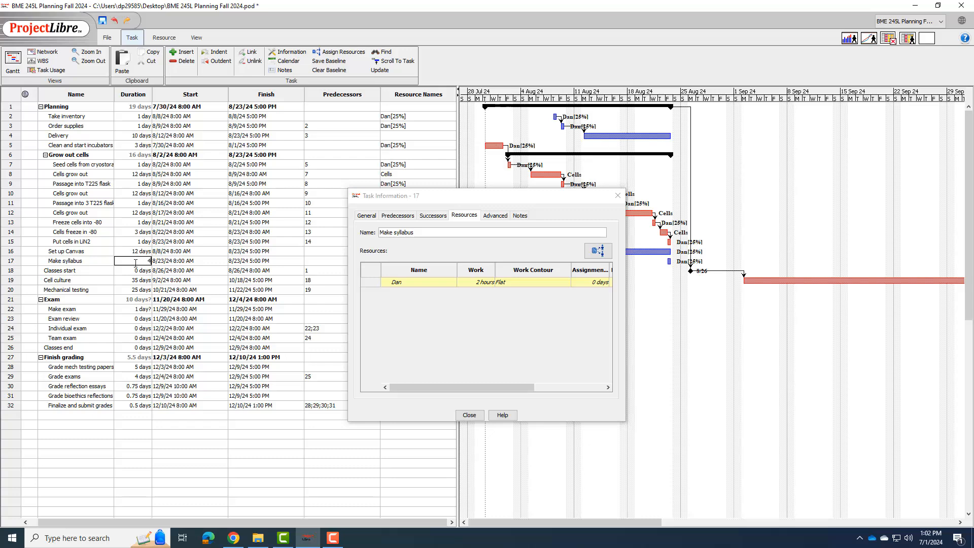
key(Tab)
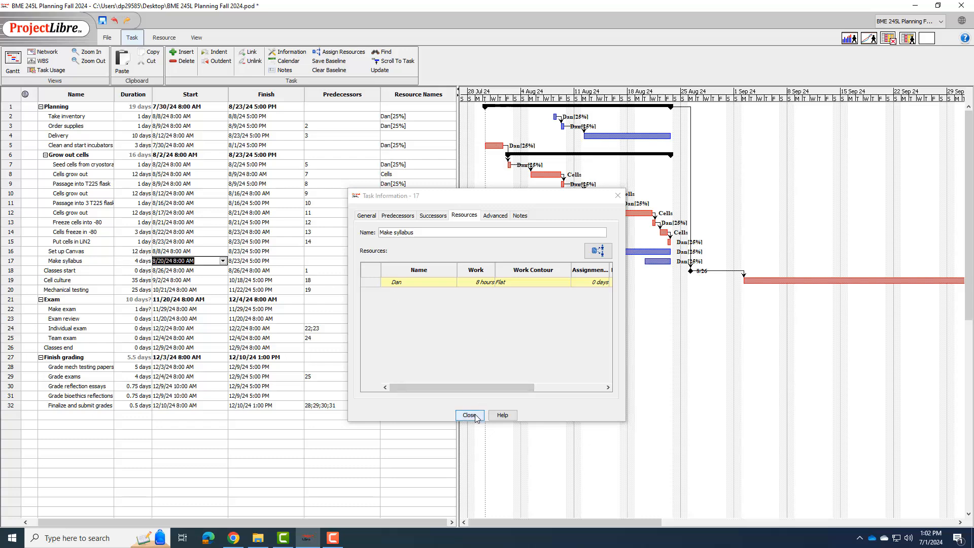
Step: Set the task calendar of the Make syllabus task to My calendar and close its information
click(487, 216)
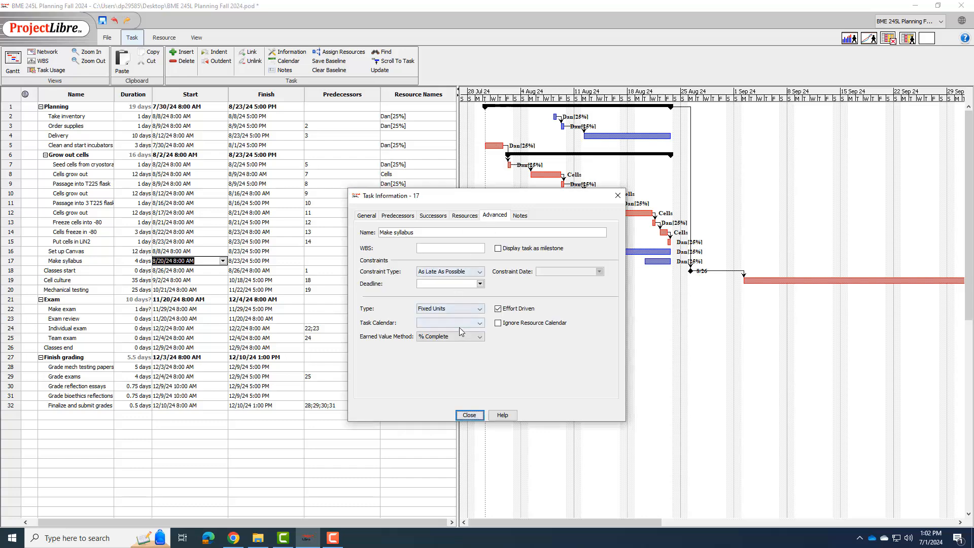
click(459, 323)
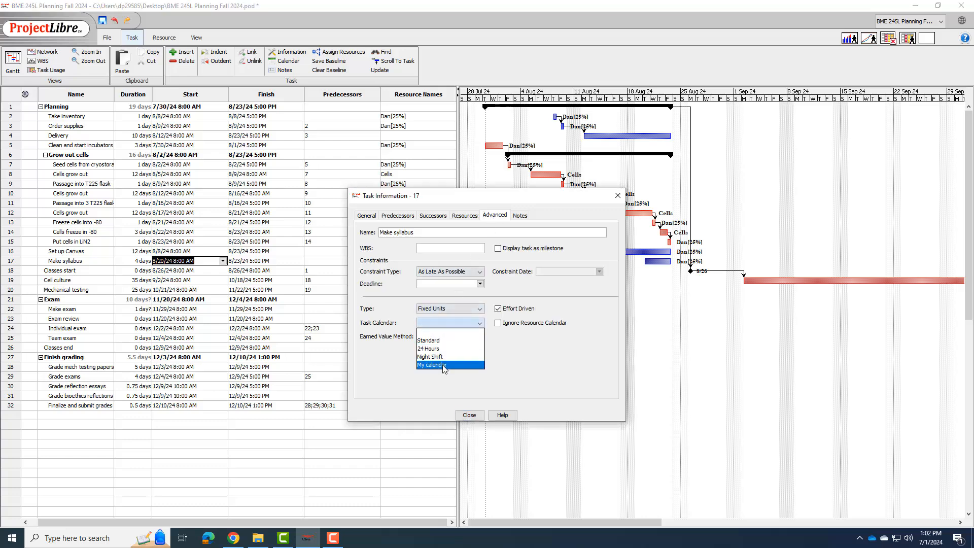
click(443, 365)
click(469, 415)
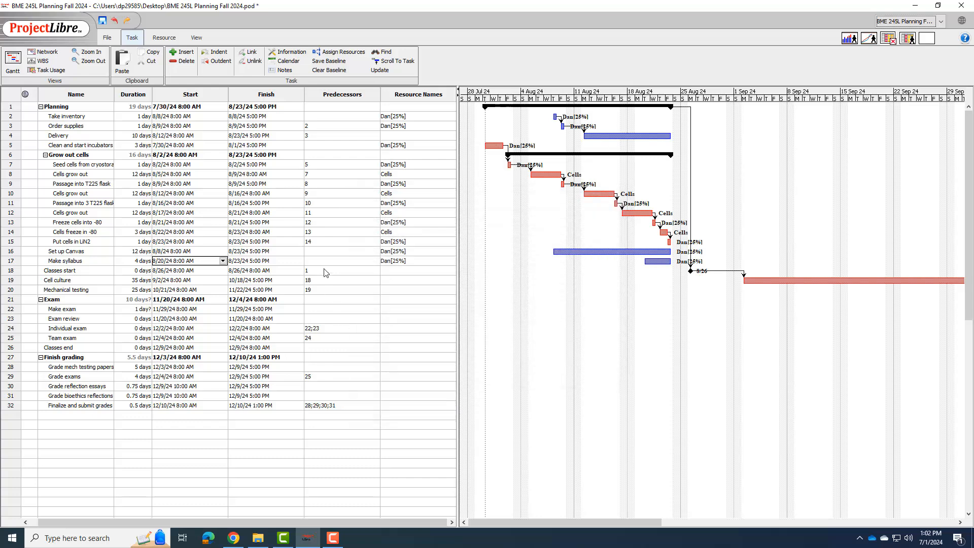
Step: Set the task calendar of the Set up Canvas task to My calendar and close its information
double_click(432, 253)
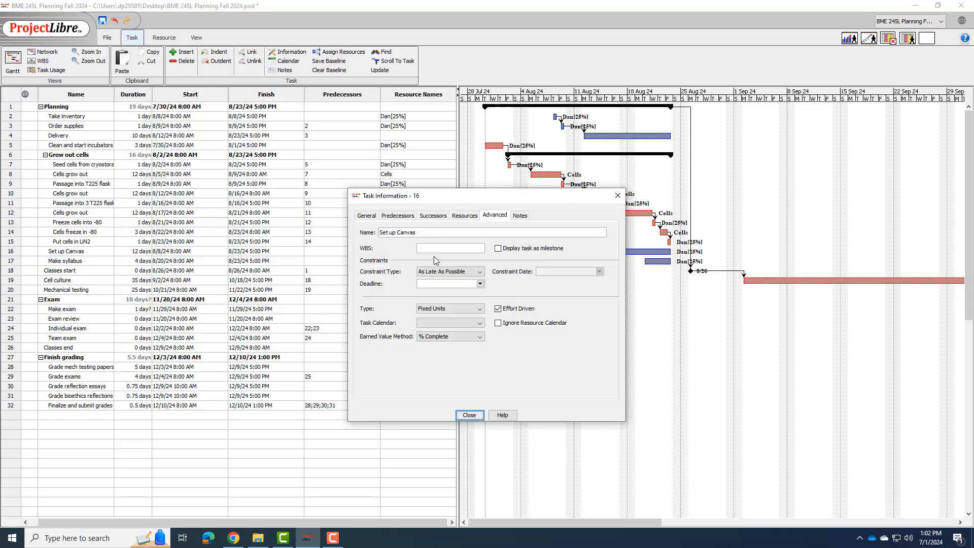
click(440, 325)
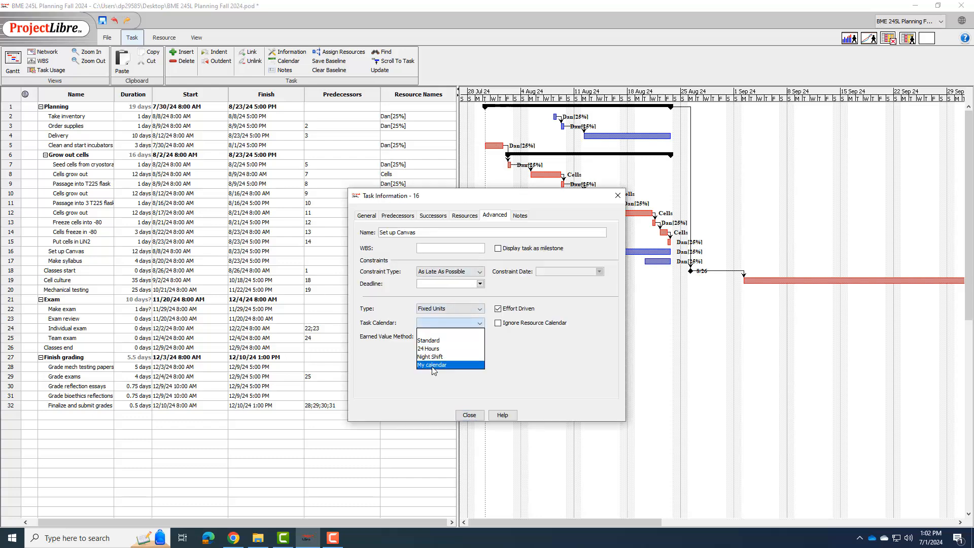
click(432, 366)
click(472, 416)
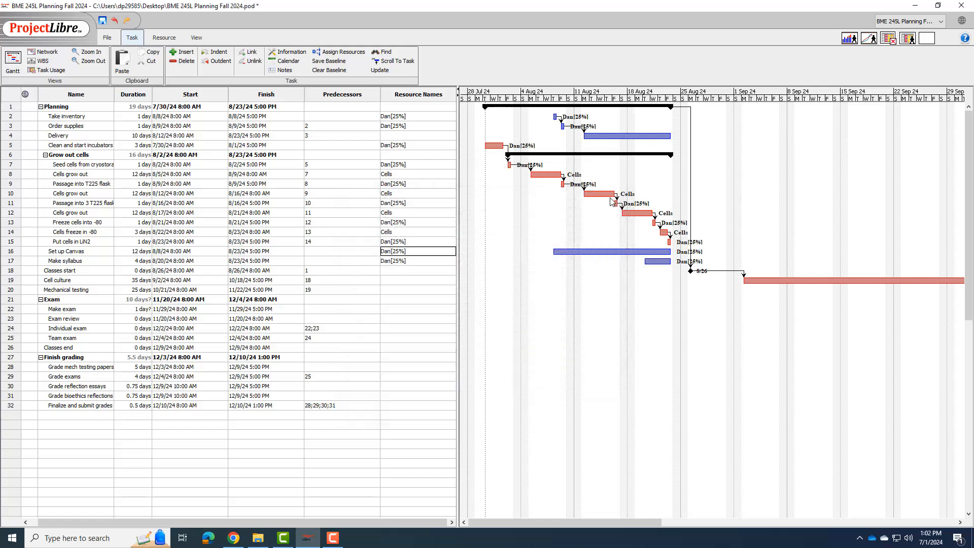
Step: Assign the first TA in the resource list at 50% units to the Grade mech testing papers task in row 28
drag(652, 523, 908, 525)
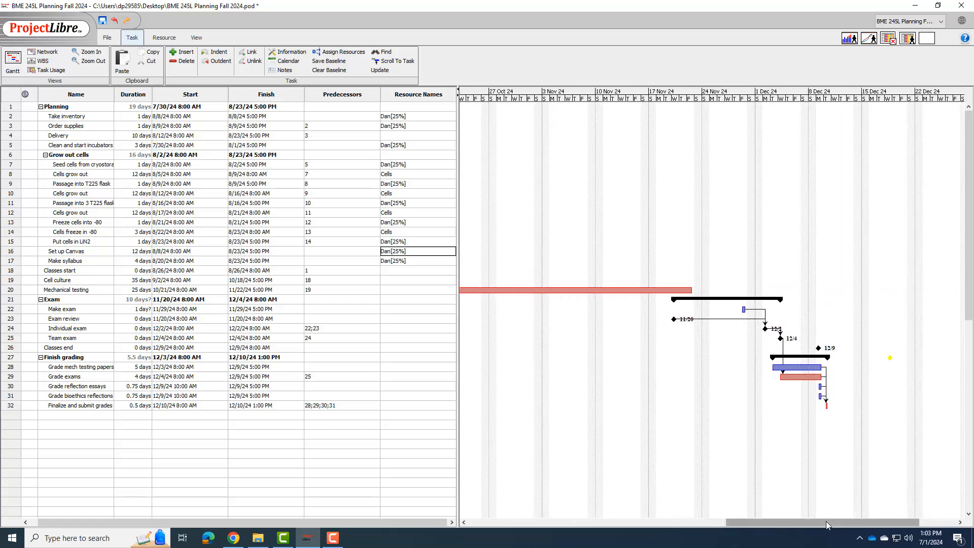
drag(826, 521, 569, 521)
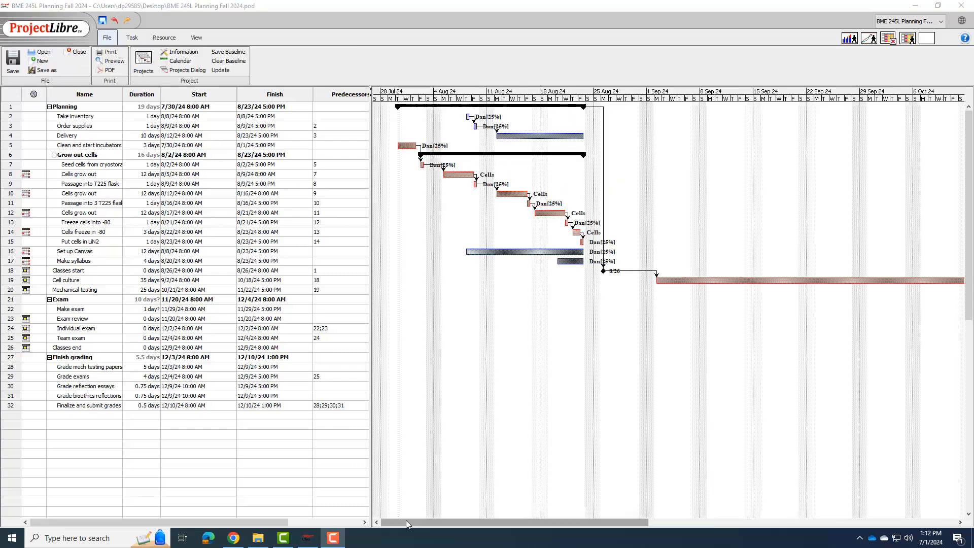
drag(406, 520, 734, 523)
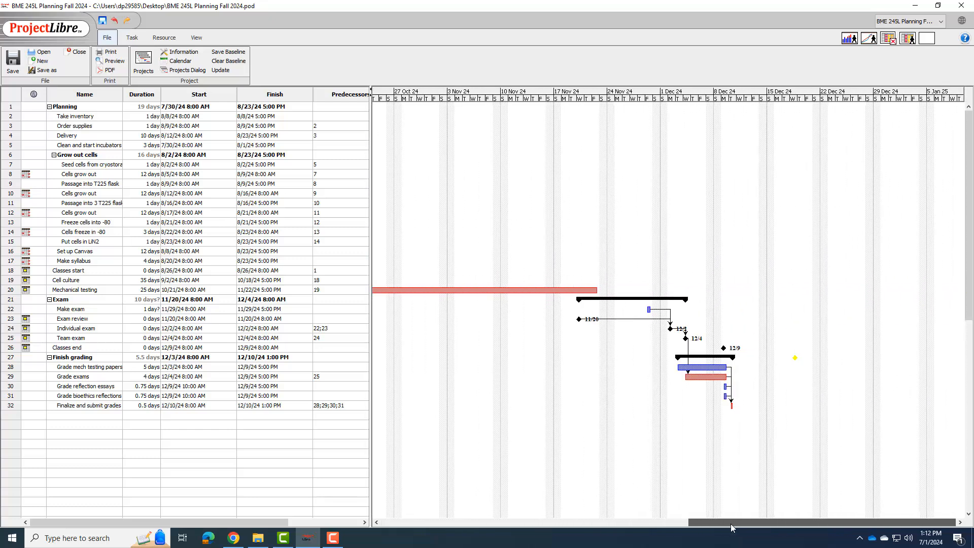
double_click(100, 371)
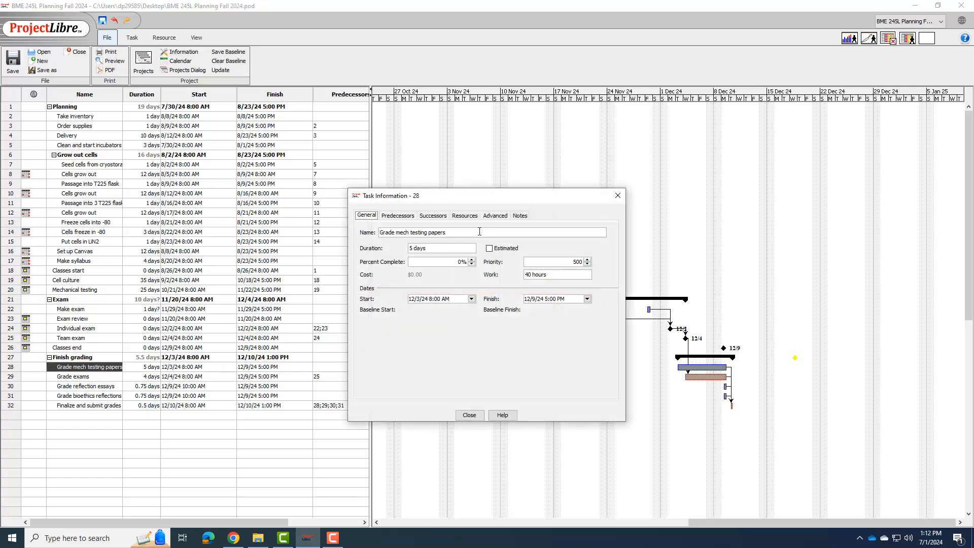
click(471, 217)
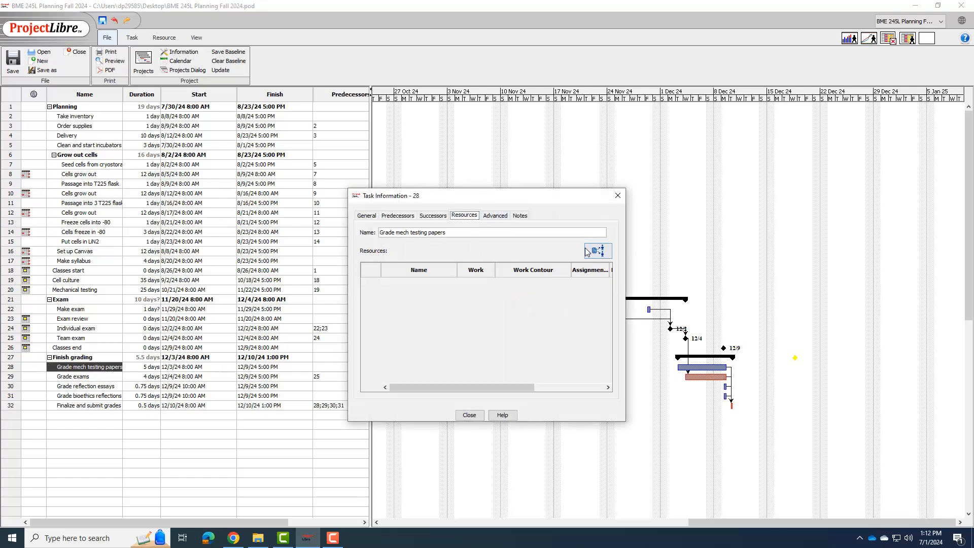
click(587, 252)
click(500, 271)
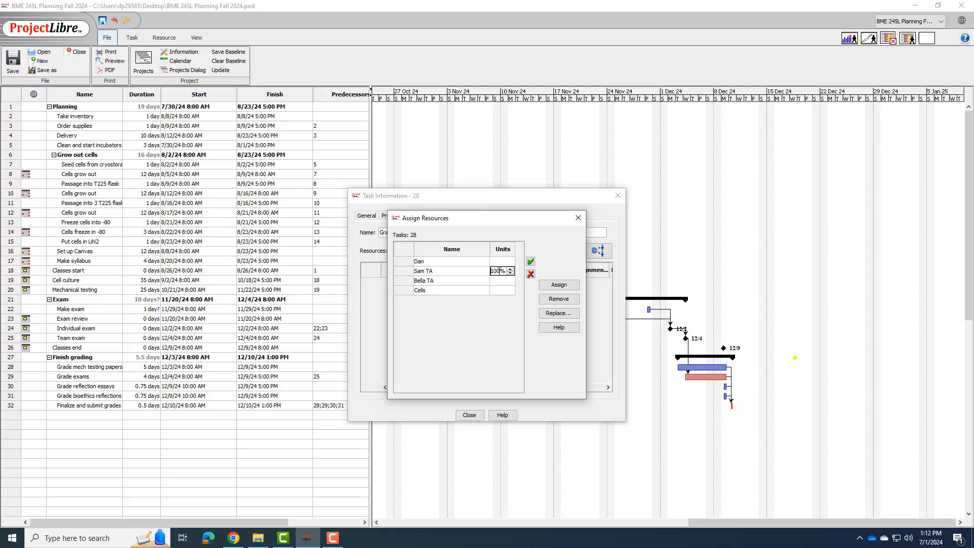
double_click(500, 271)
text(50)
Step: Assign the second TA at 50% units to the Grade mech testing papers task as well and close its information
click(496, 280)
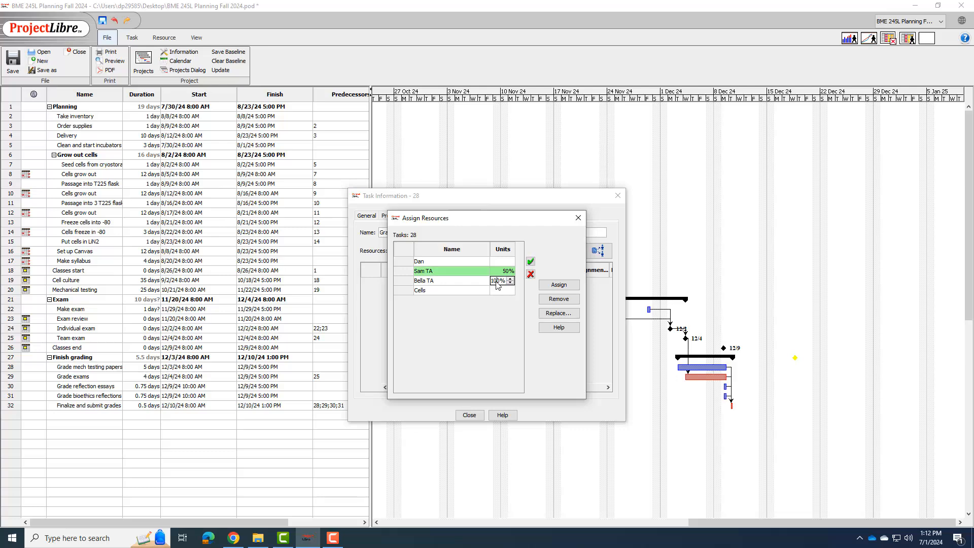
double_click(497, 280)
text(50)
click(472, 283)
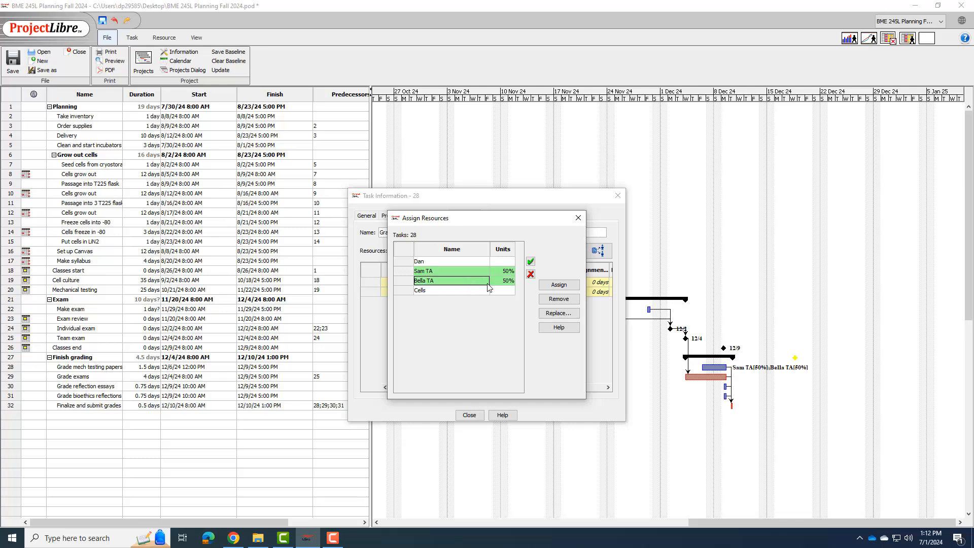
click(578, 218)
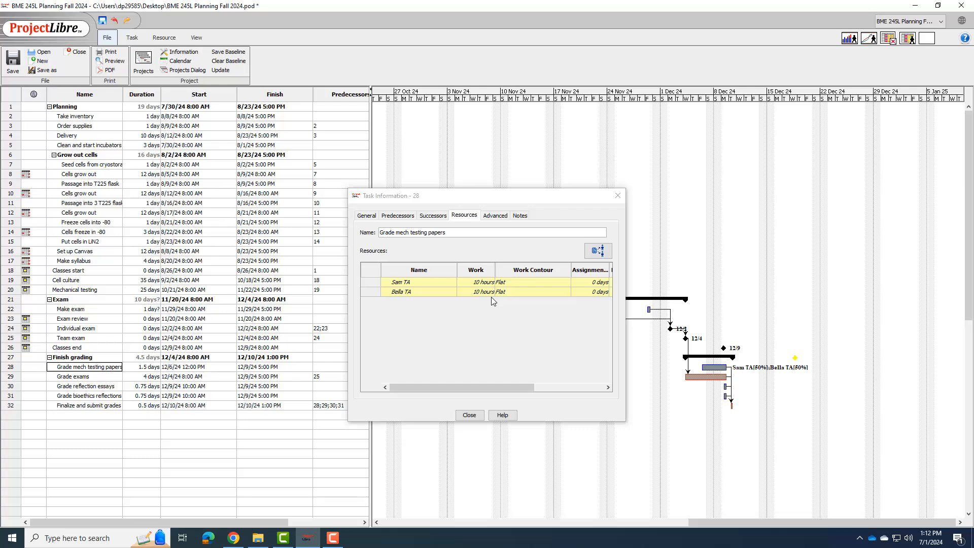
click(469, 416)
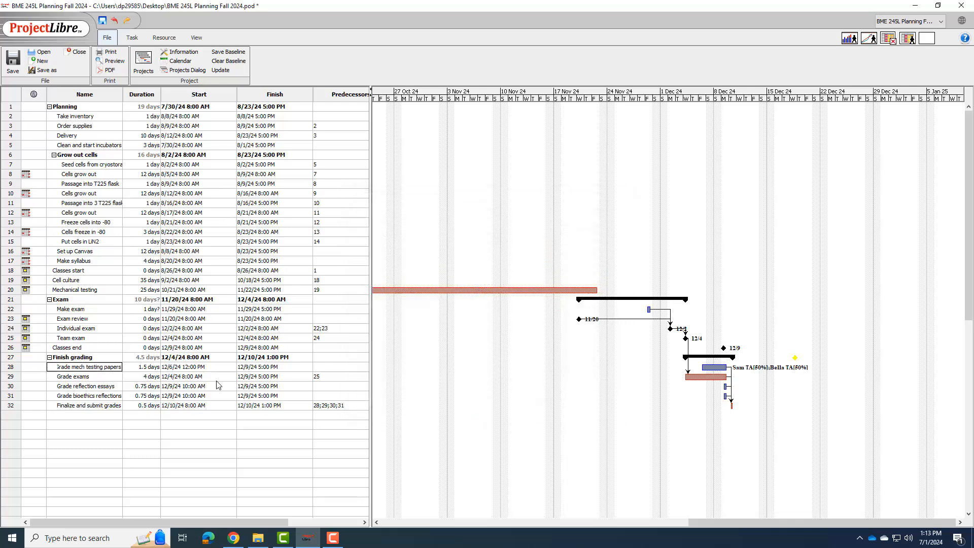
Step: Set the duration of the Grade mech testing papers task in row 28 to 4 days and close its information
double_click(142, 369)
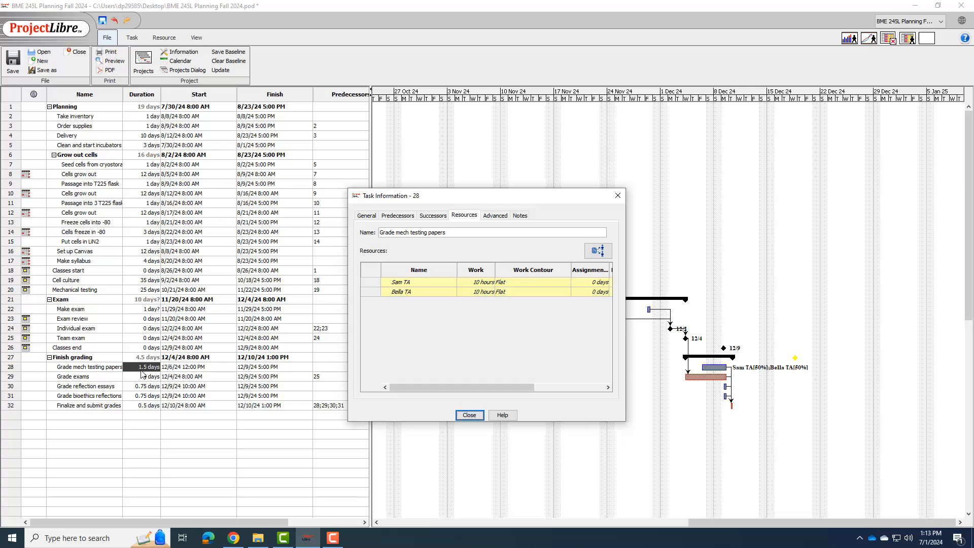
click(141, 370)
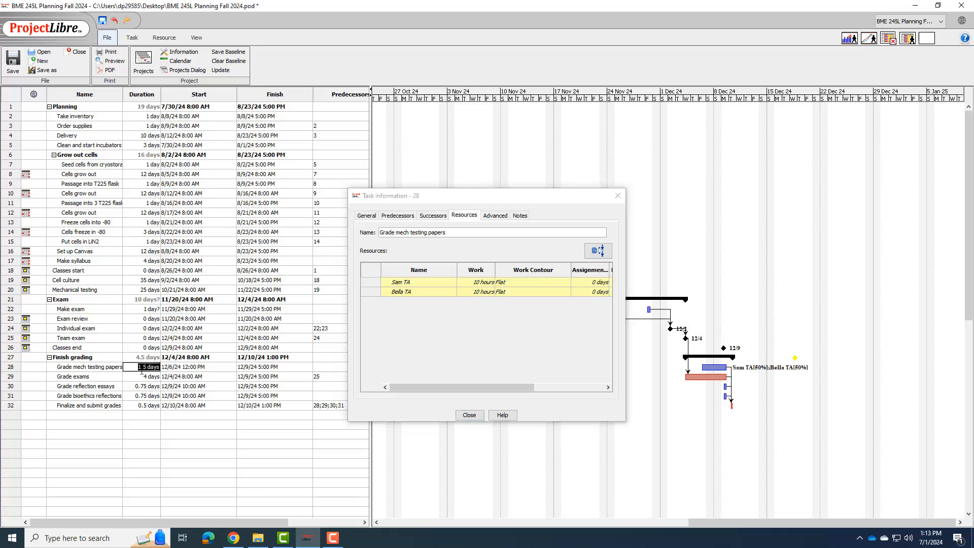
text(4)
click(143, 376)
key(Up)
click(470, 415)
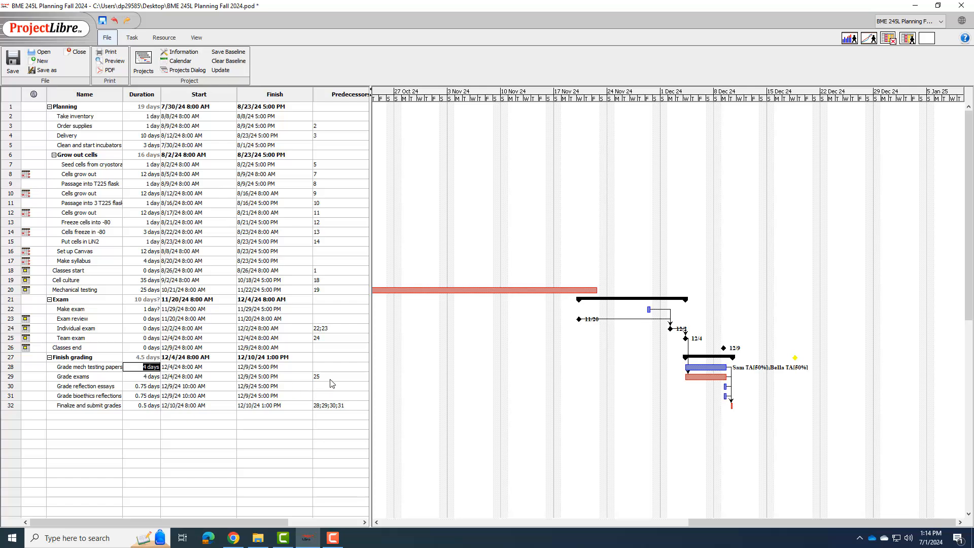
Step: Assign the first person in the resource list to the Grade exams task in row 29
click(139, 377)
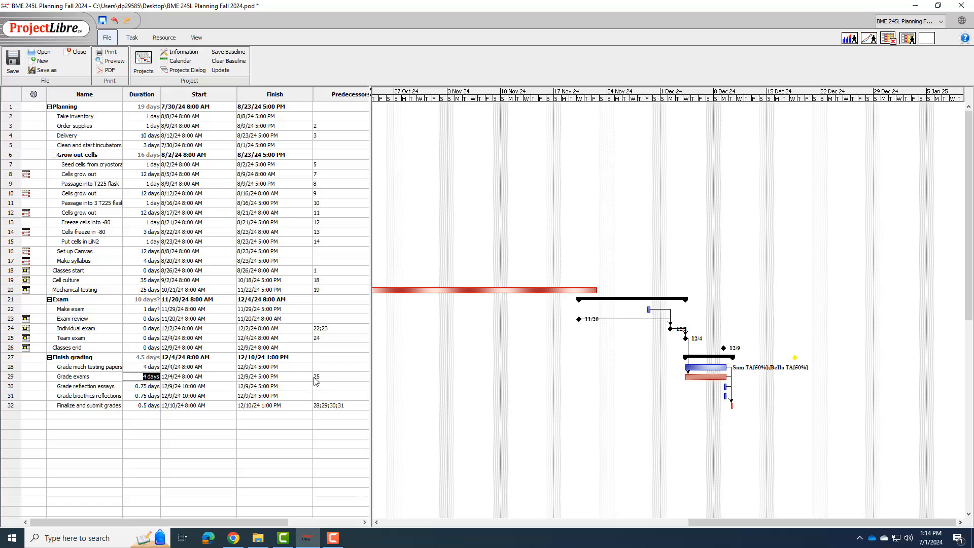
double_click(332, 381)
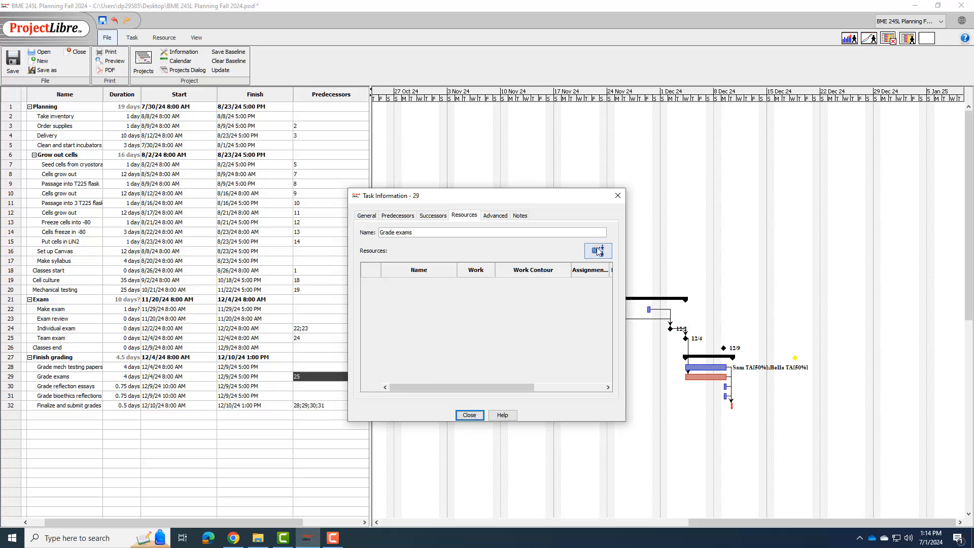
click(598, 251)
click(457, 261)
click(503, 261)
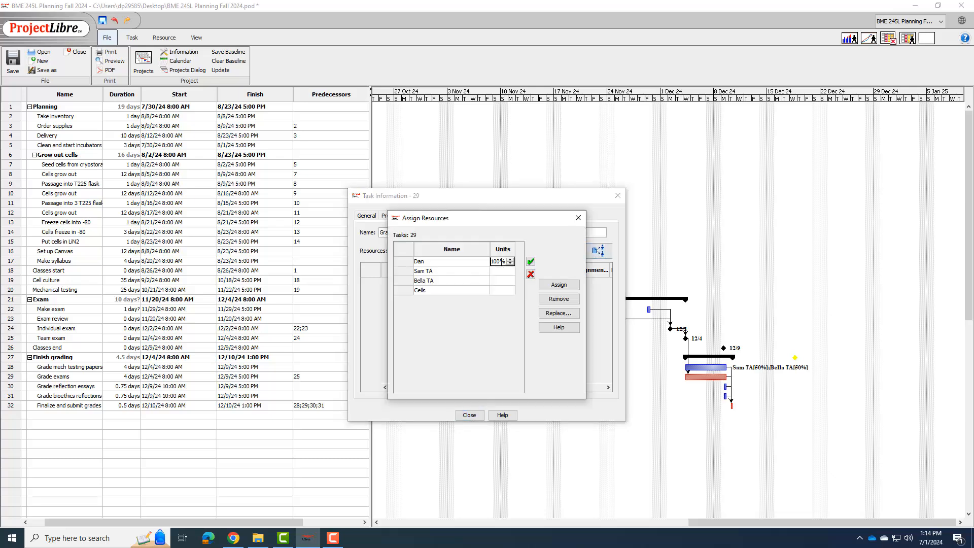
double_click(502, 261)
text(25)
click(531, 261)
Step: Set the assigned person's units on the Grade exams task to 25% and close its information
click(502, 261)
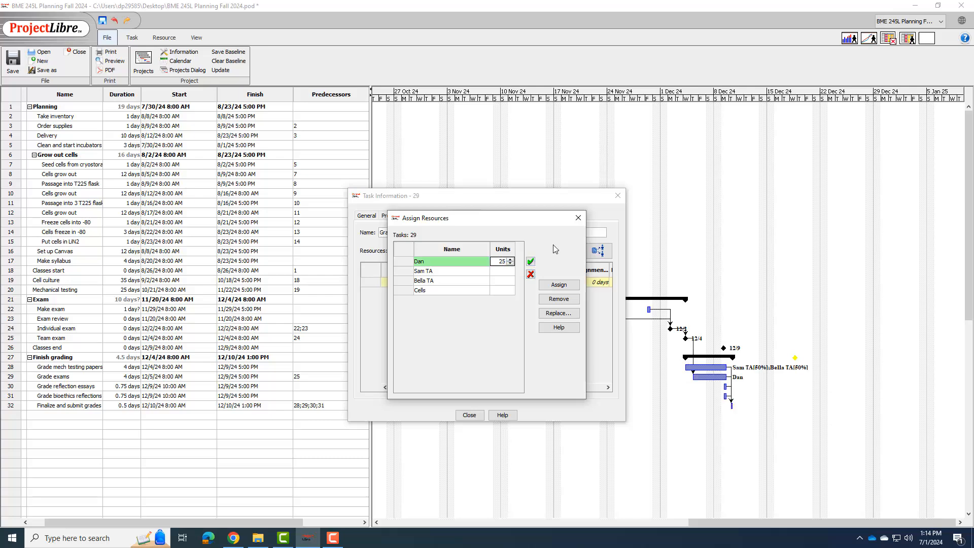
text(25)
key(Return)
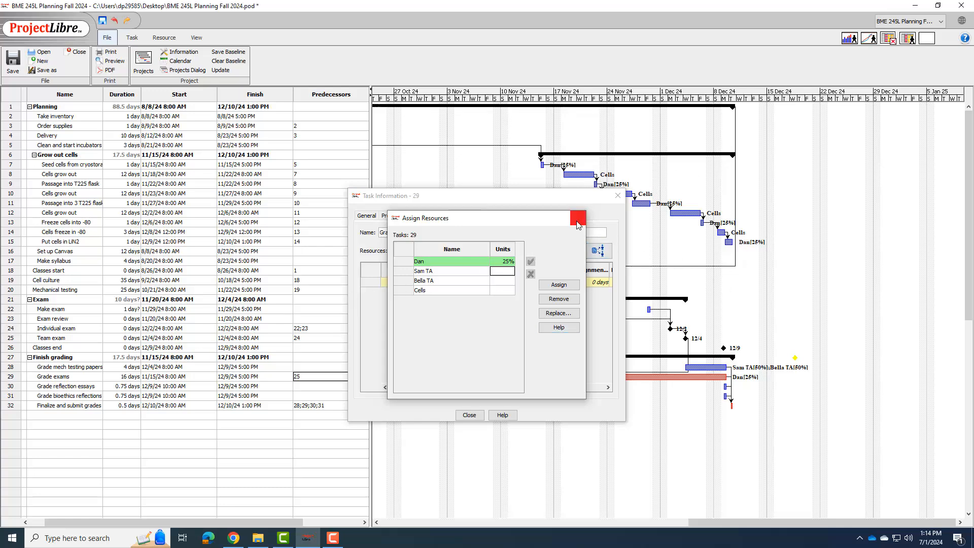
click(578, 225)
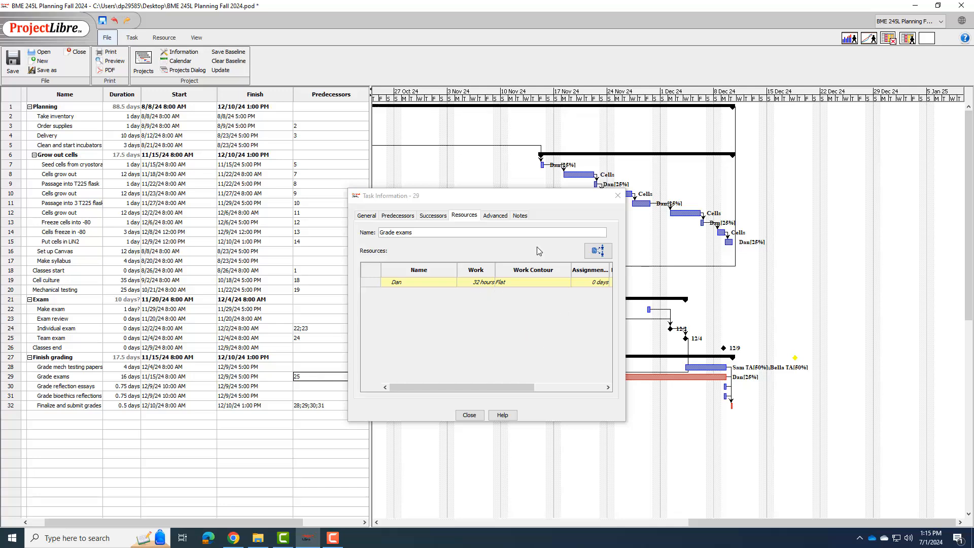
click(469, 415)
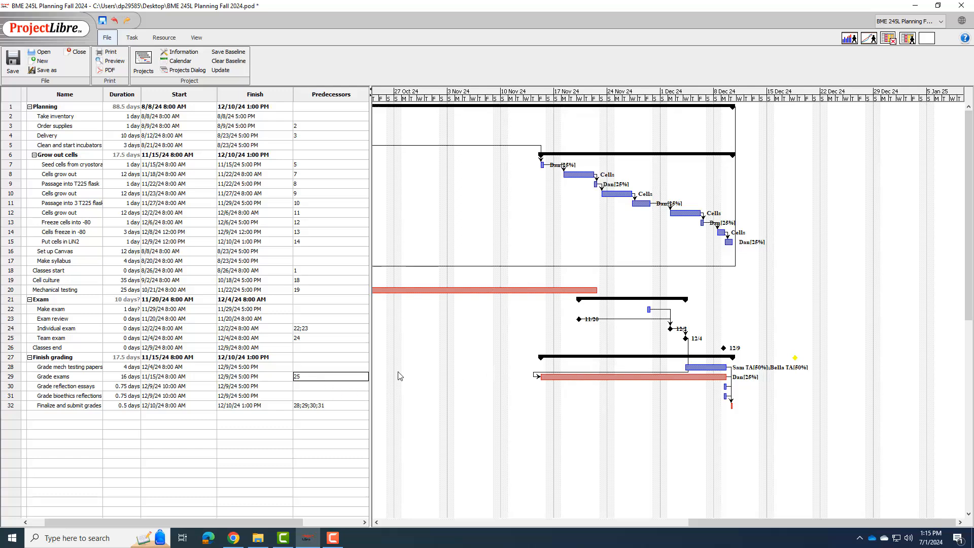
Step: Set the task calendar of the Grade exams task to My calendar and close its information
double_click(326, 377)
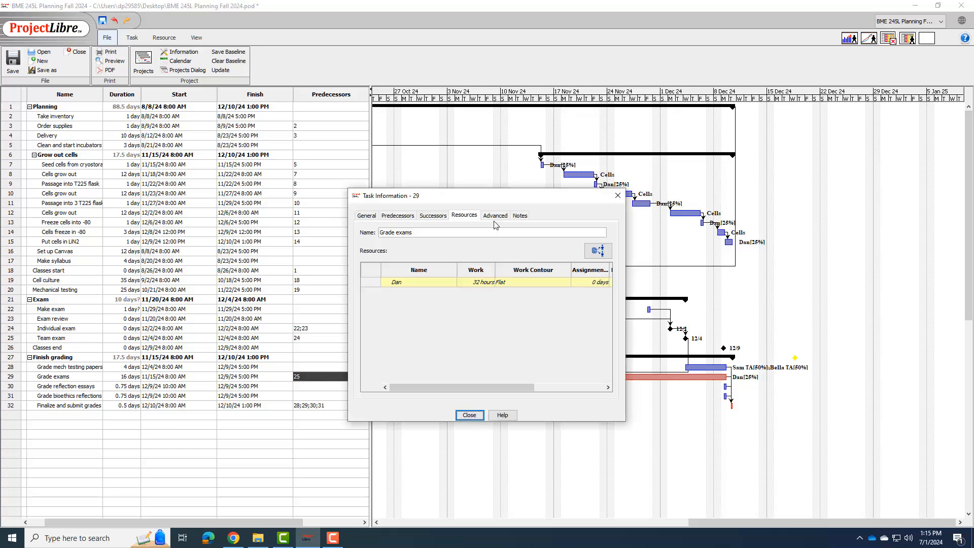
click(496, 215)
click(462, 324)
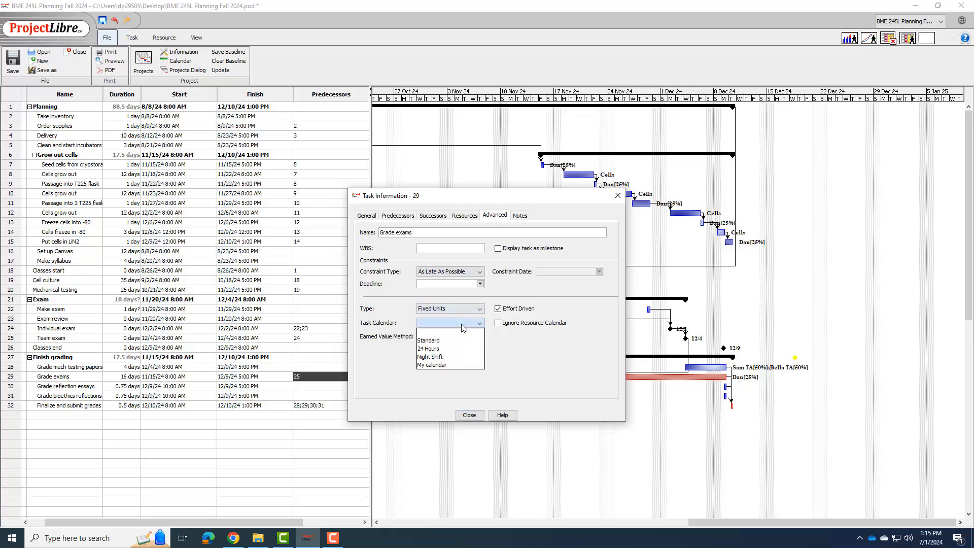
click(435, 364)
click(469, 415)
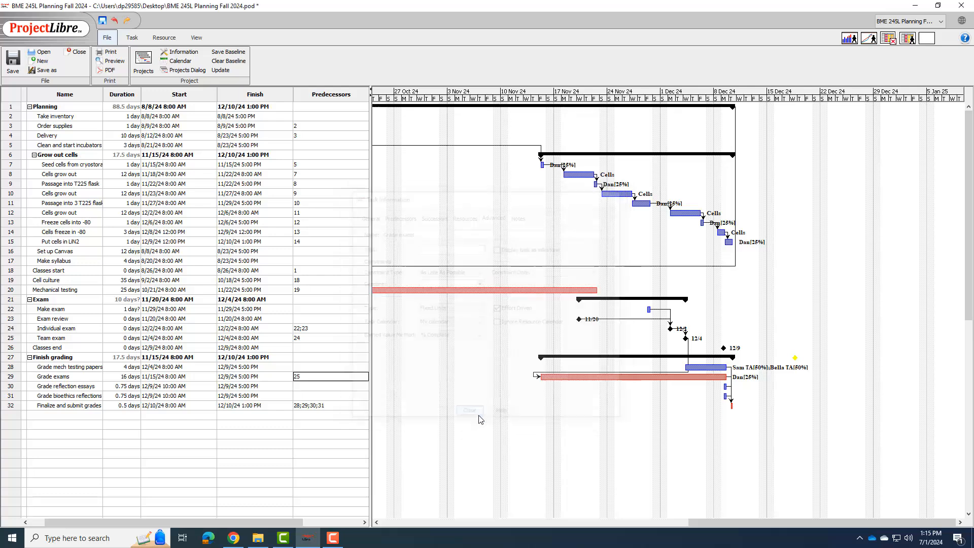
Step: Set the task calendar of the Grade mech testing papers task to My calendar and close its information
click(298, 366)
double_click(311, 366)
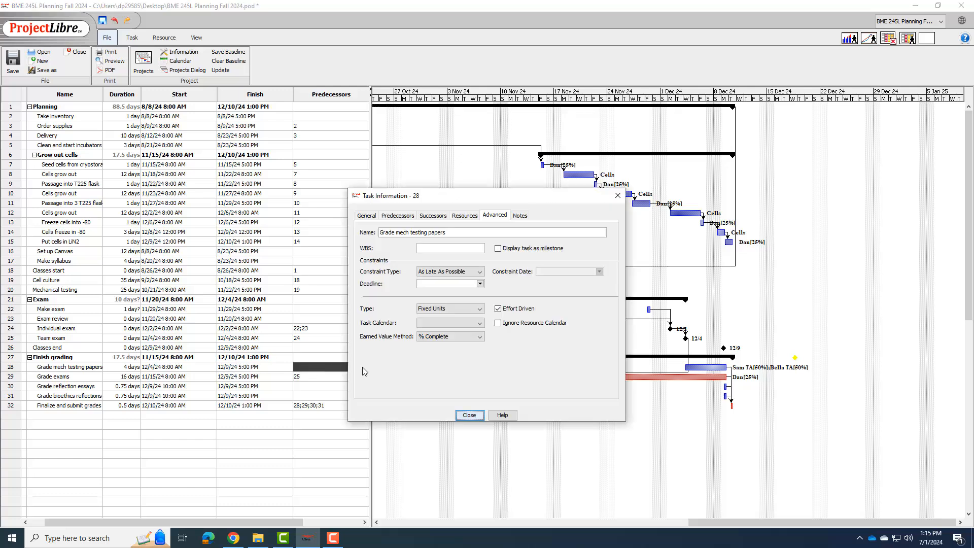
click(473, 323)
click(442, 361)
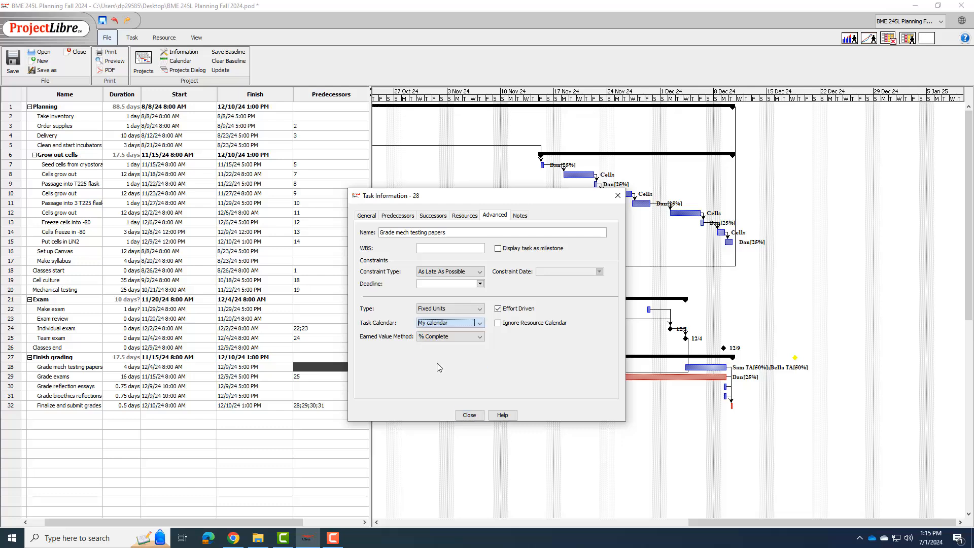
click(470, 415)
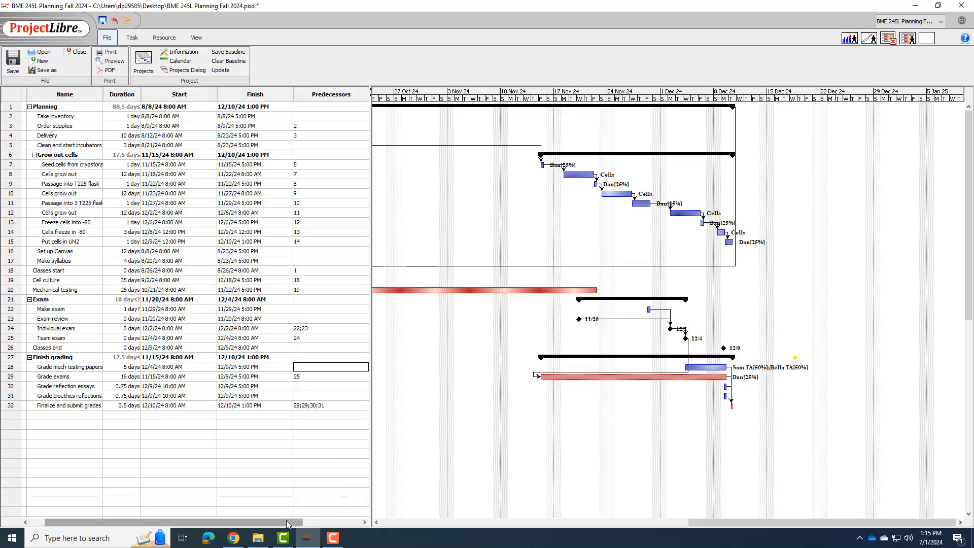
Step: Assign the first person in the resource list to the Grade reflection essays task in row 30 at 25% units
drag(287, 522, 311, 523)
click(299, 387)
double_click(299, 387)
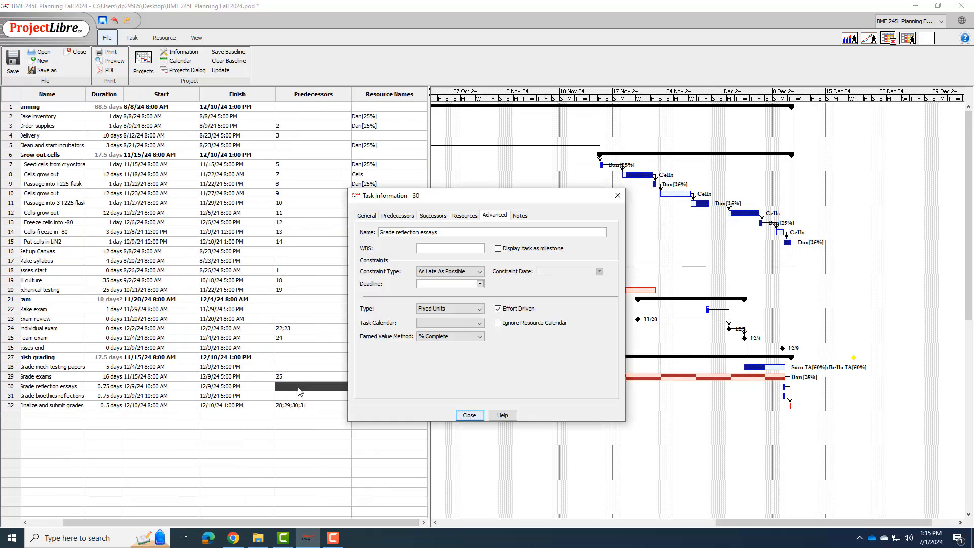
click(476, 216)
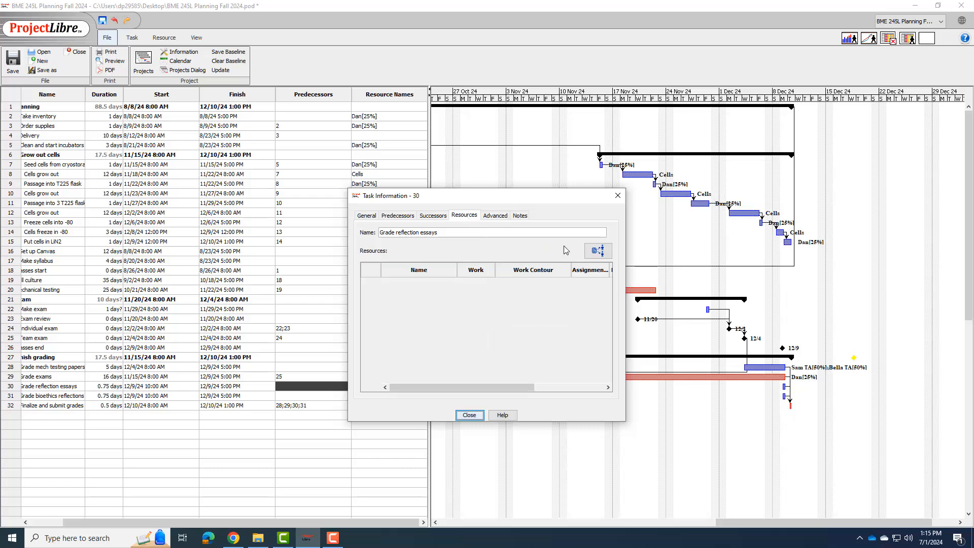
click(597, 250)
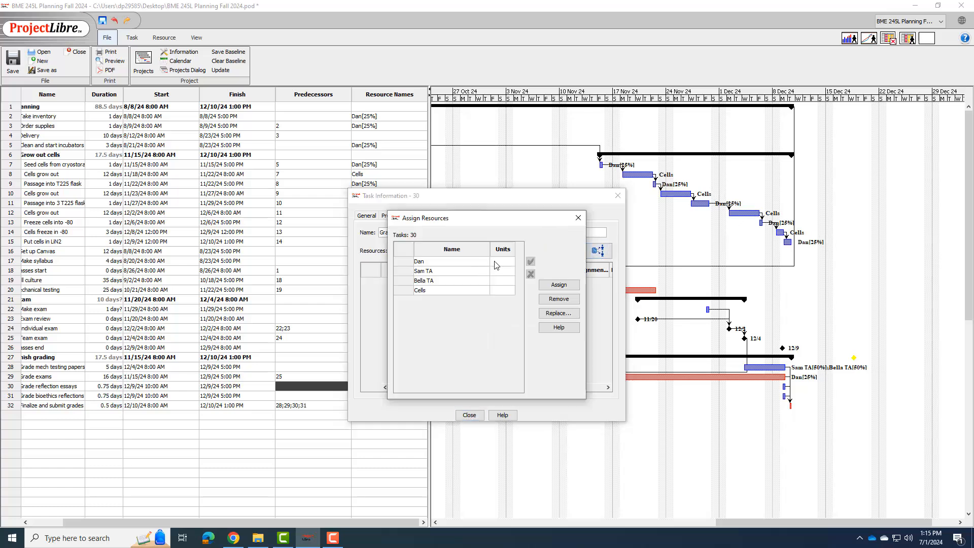
click(494, 261)
text(2)
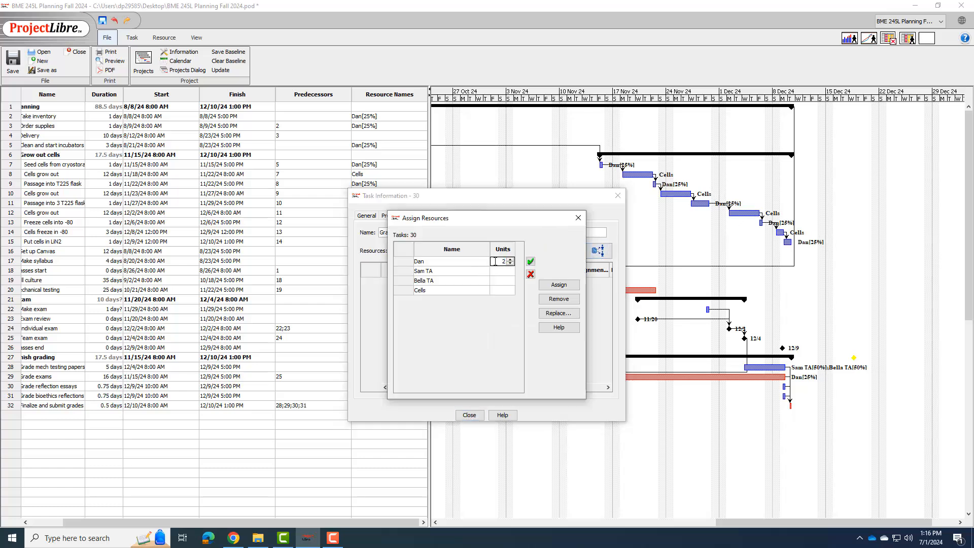
text(5)
click(462, 262)
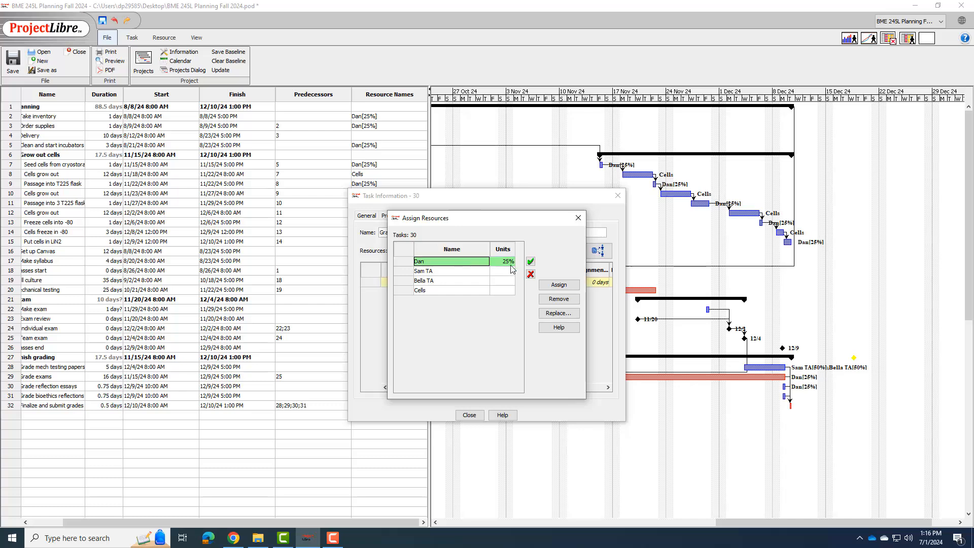
click(579, 222)
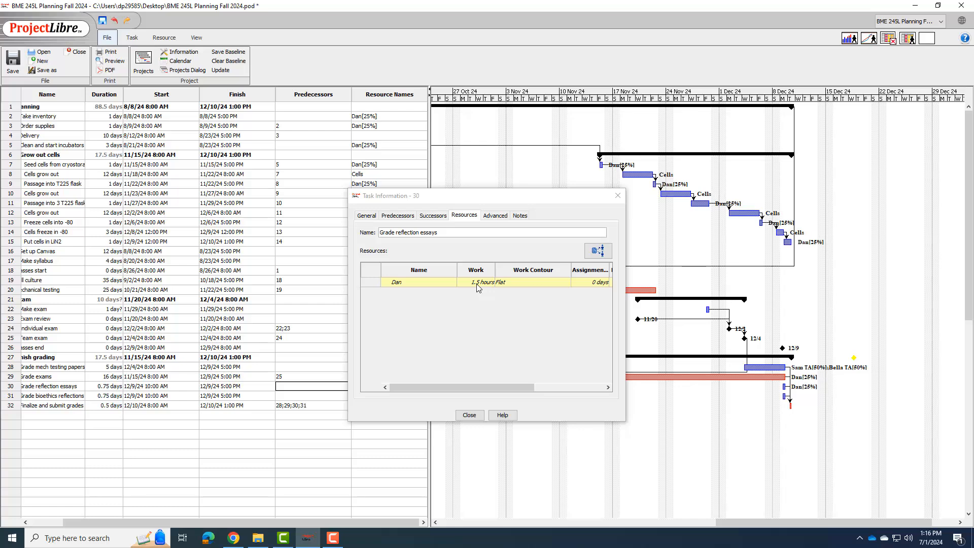
Step: Set the duration of the Grade reflection essays task to 3 days and close its information
double_click(105, 386)
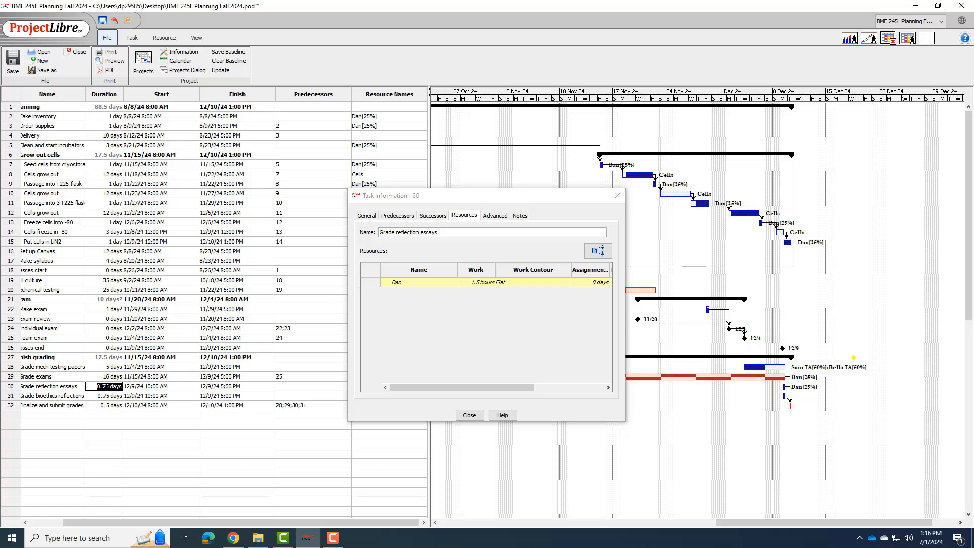
text(3)
double_click(110, 377)
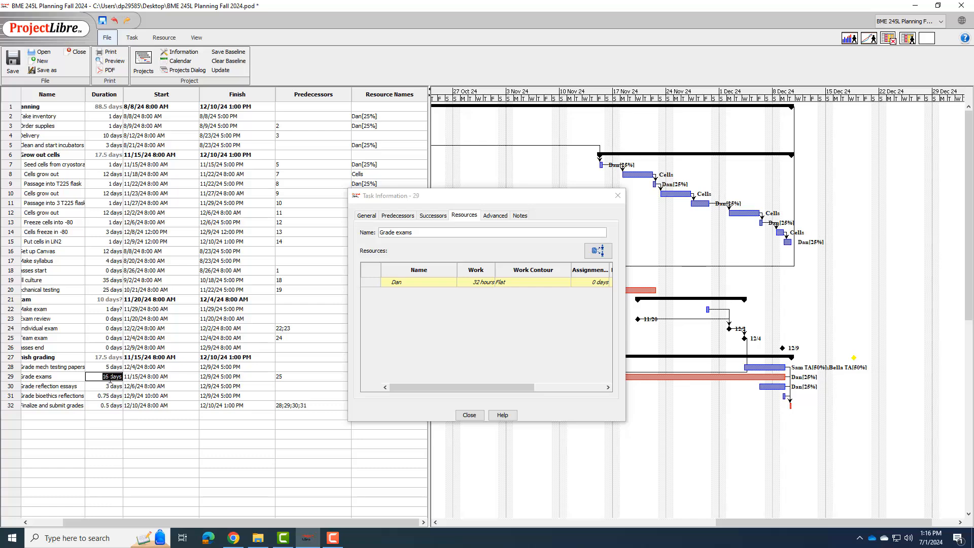
double_click(109, 386)
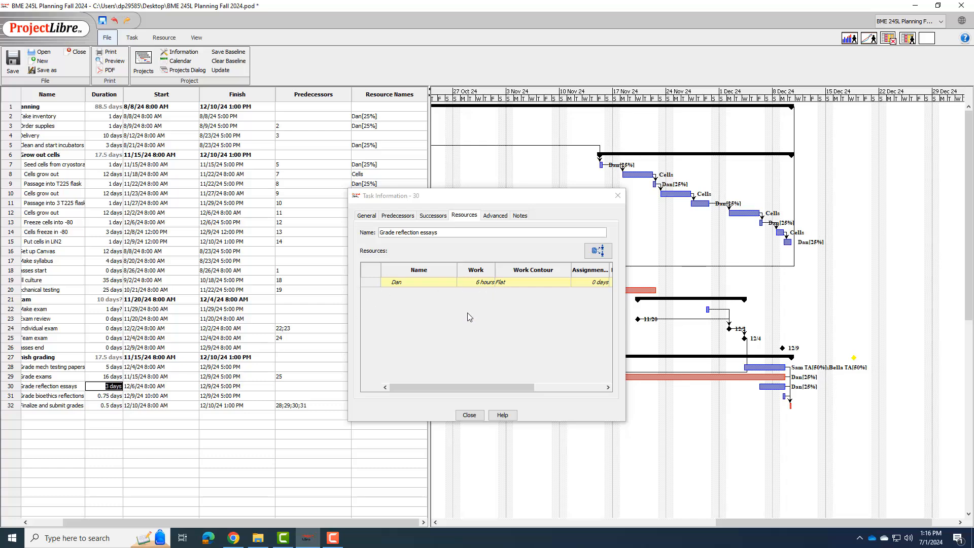
click(467, 416)
Step: Assign the first person in the resource list to the Grade bioethics reflections task in row 31 at 25% units
double_click(366, 394)
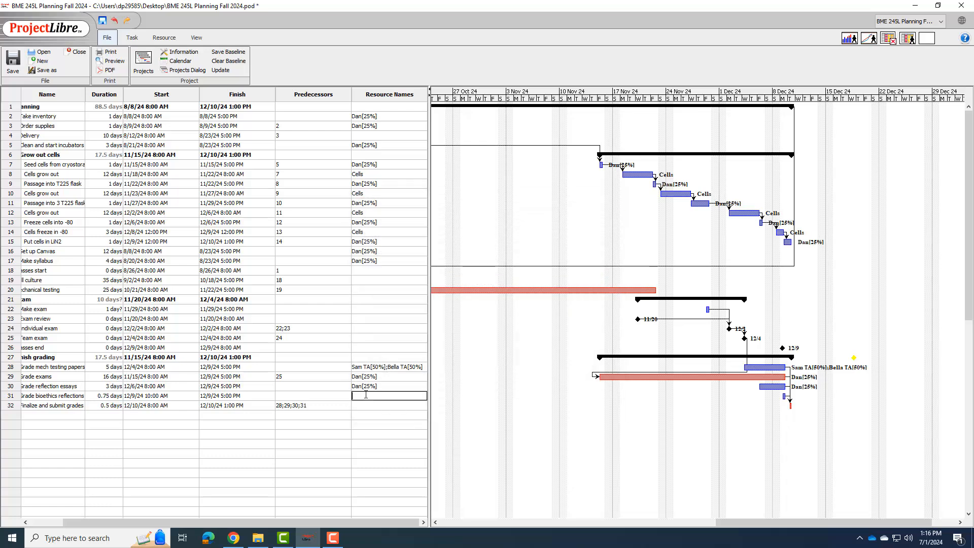
click(599, 251)
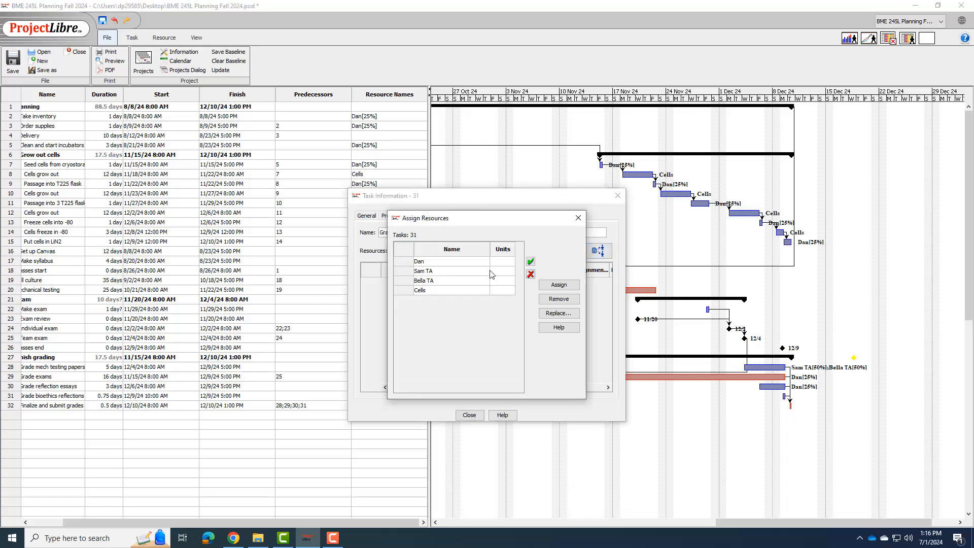
click(502, 262)
text(25)
click(502, 270)
click(578, 217)
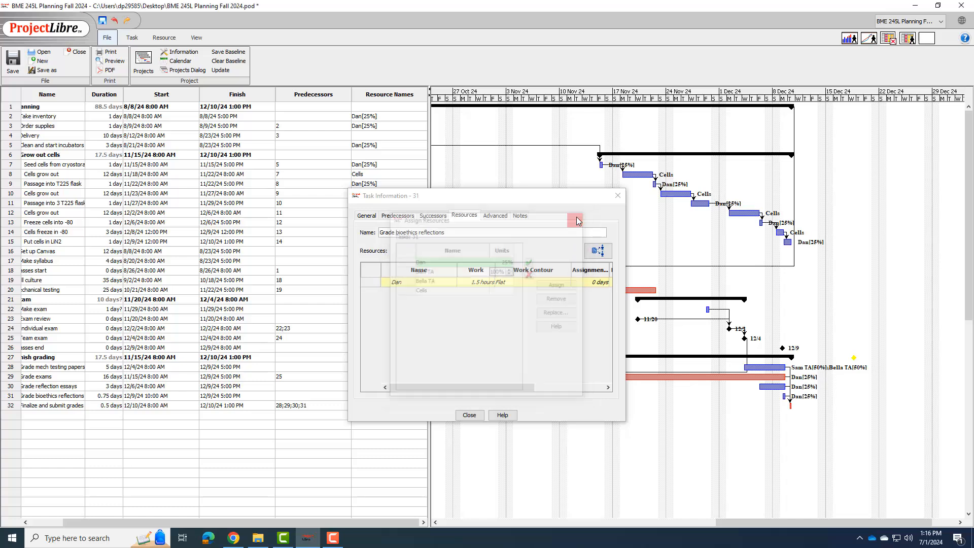
Step: Set the duration of the Grade bioethics reflections task to 3 days while its information stays open
double_click(106, 395)
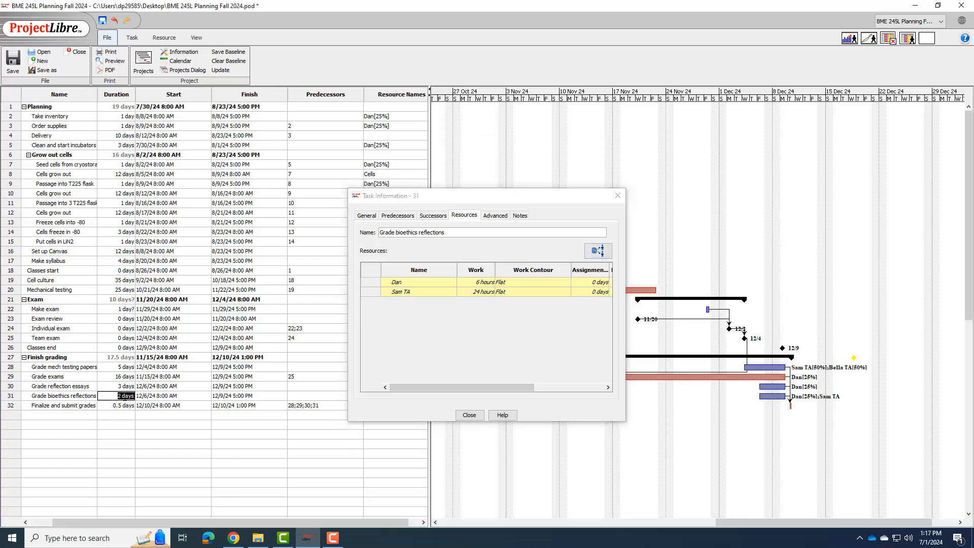
text(3)
click(94, 396)
click(142, 396)
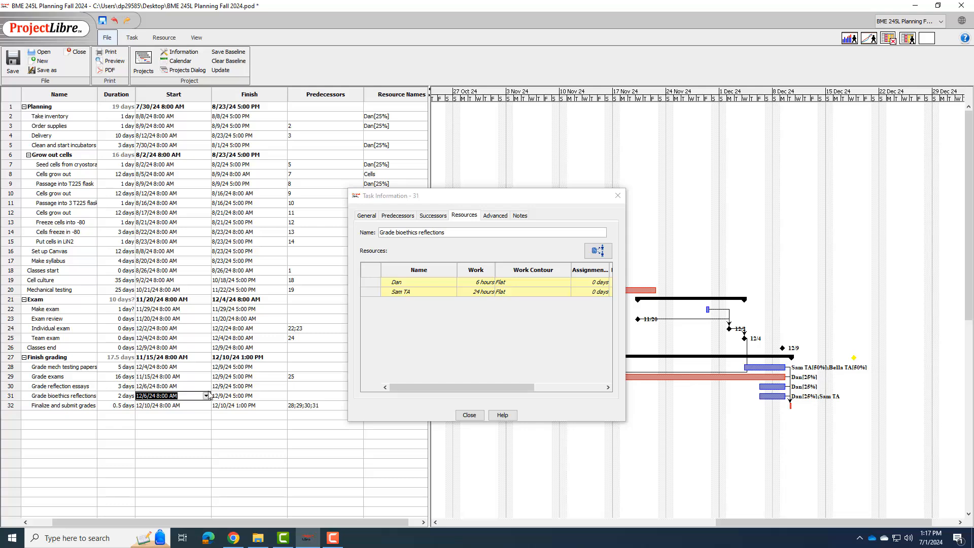
Step: Remove the first TA from the Grade bioethics reflections task's assigned resources and close its information
click(598, 250)
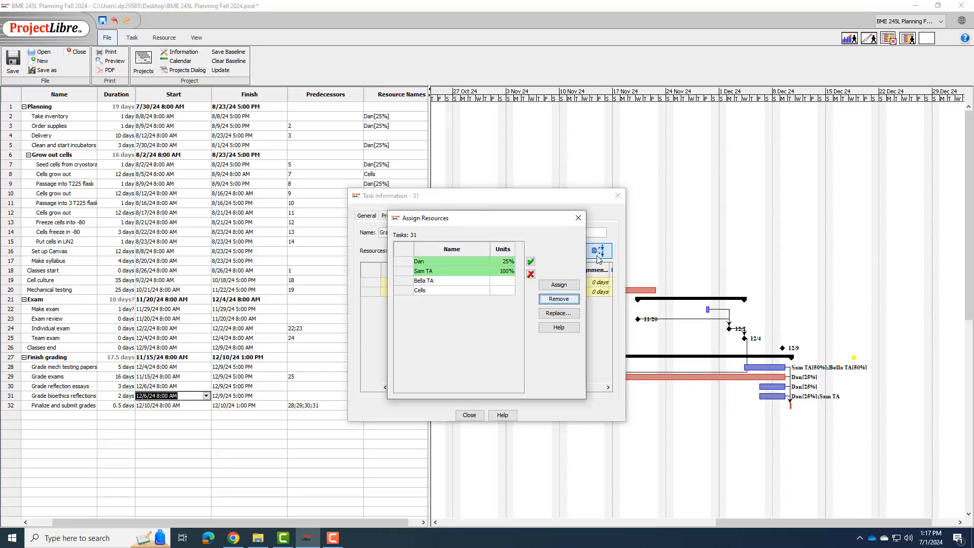
click(486, 272)
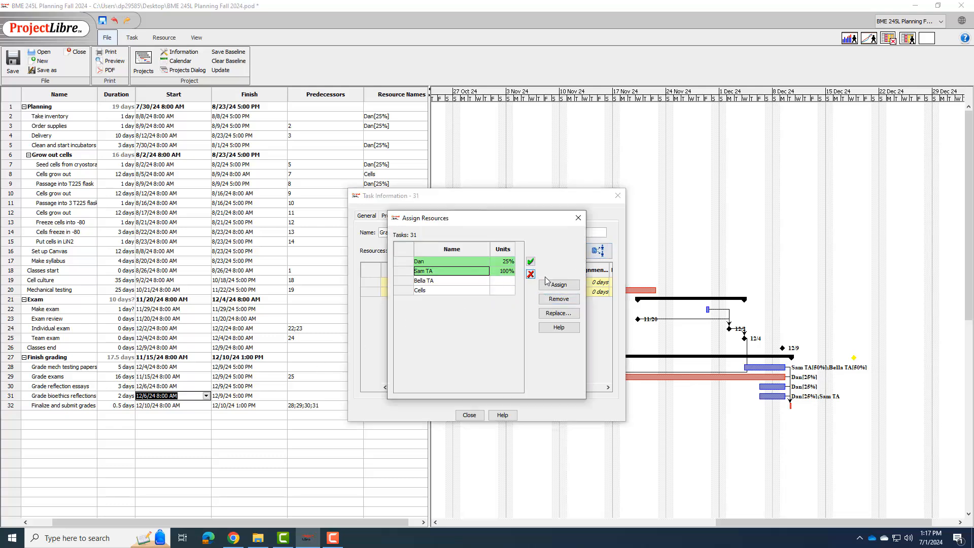
click(557, 300)
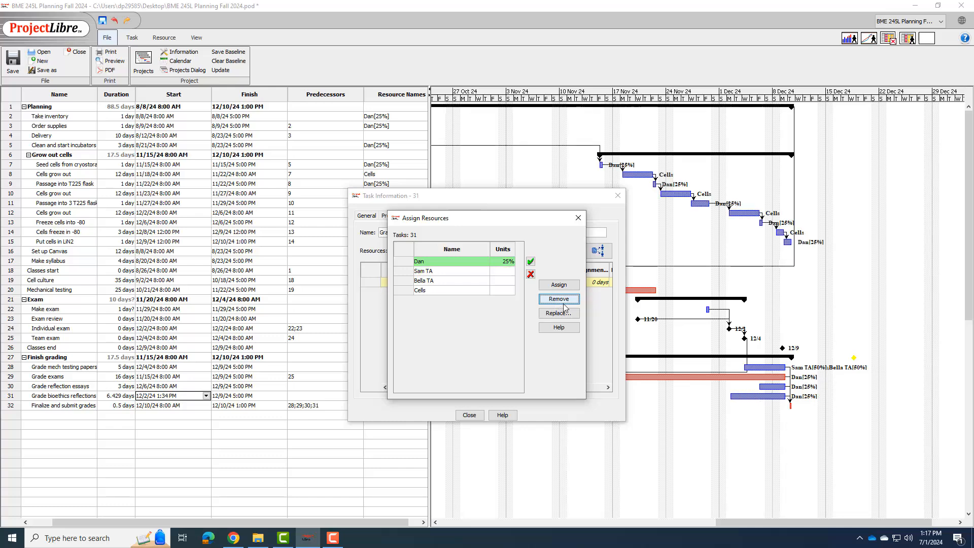
click(469, 415)
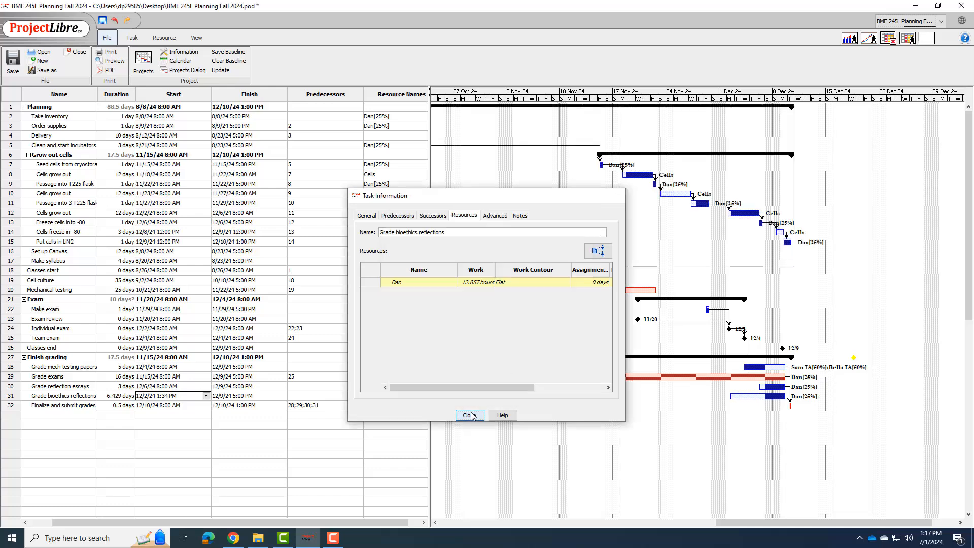
click(578, 218)
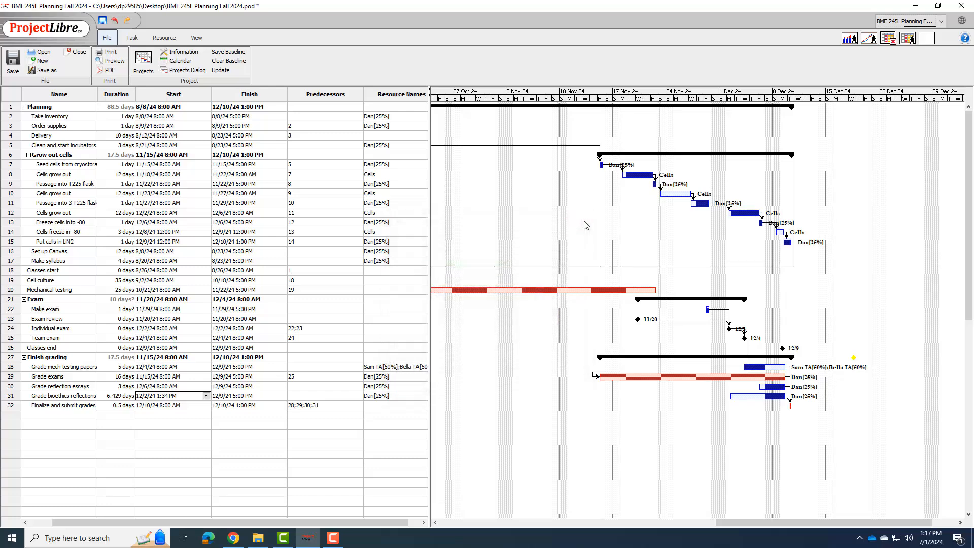
Step: Set the duration of the Grade bioethics reflections task to 3 days and check its resource assignment
click(114, 395)
double_click(115, 394)
text(3)
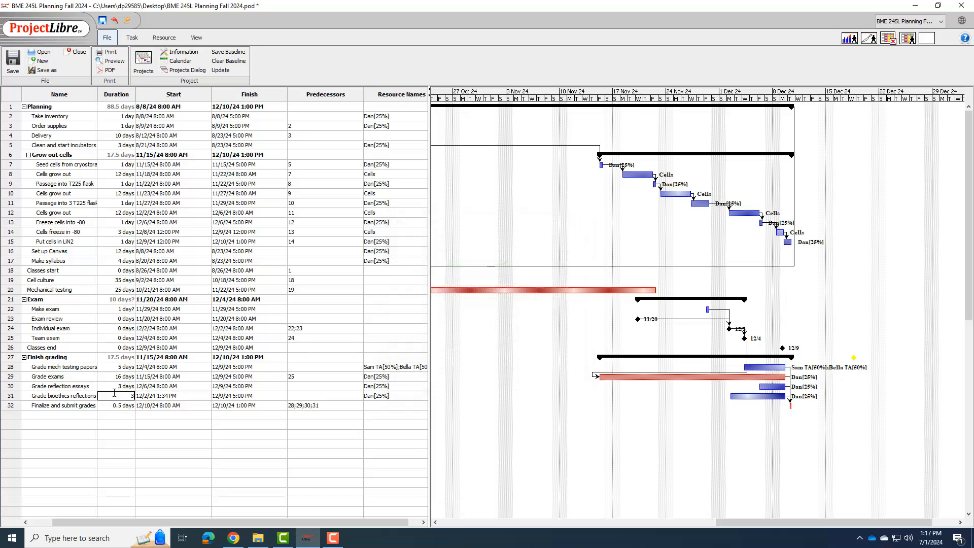
key(Return)
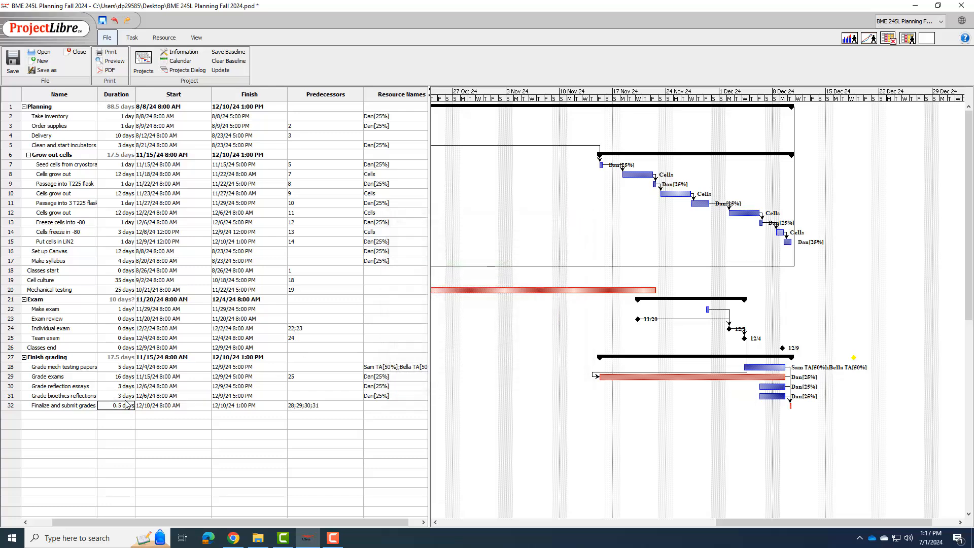
double_click(151, 397)
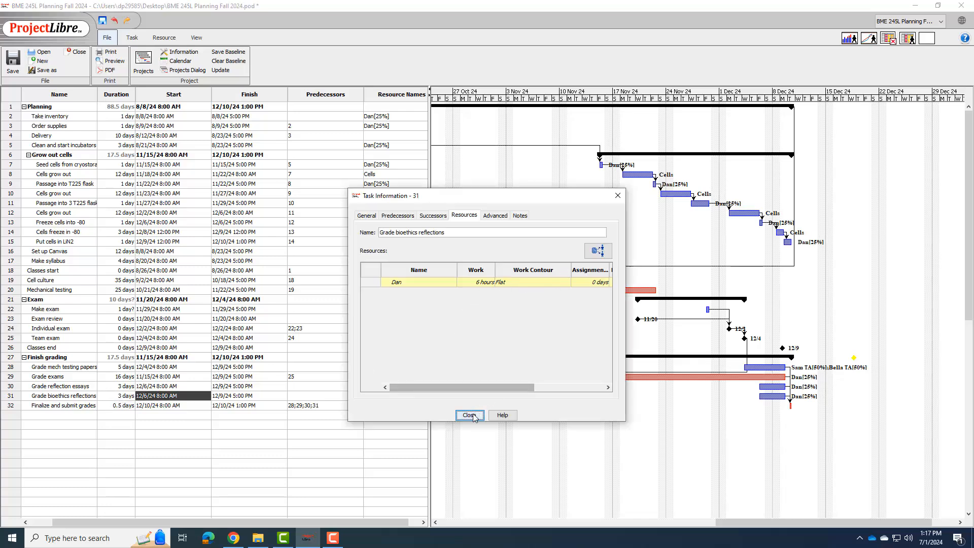
click(470, 415)
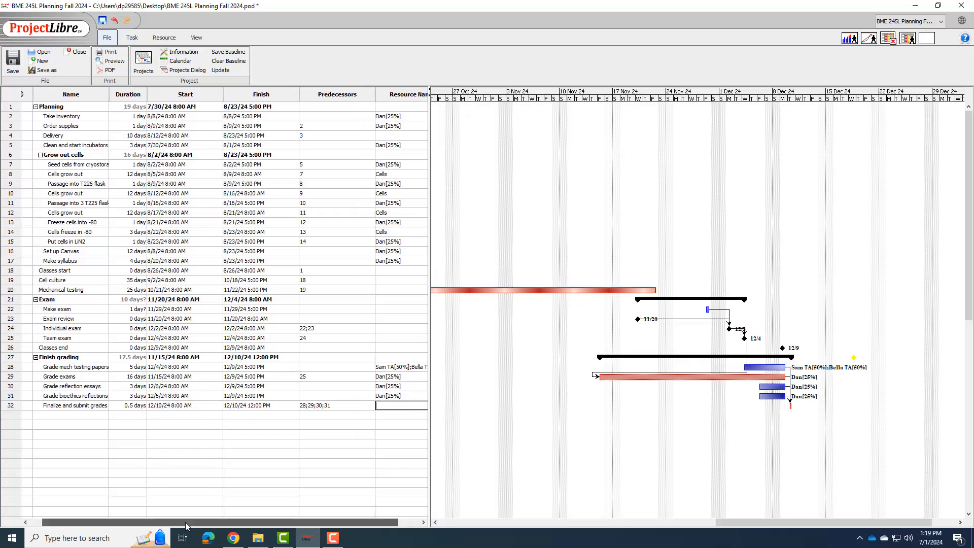
Step: Assign the first person in the resource list to the Finalize and submit grades task in row 32 at 100% units
drag(146, 522, 127, 521)
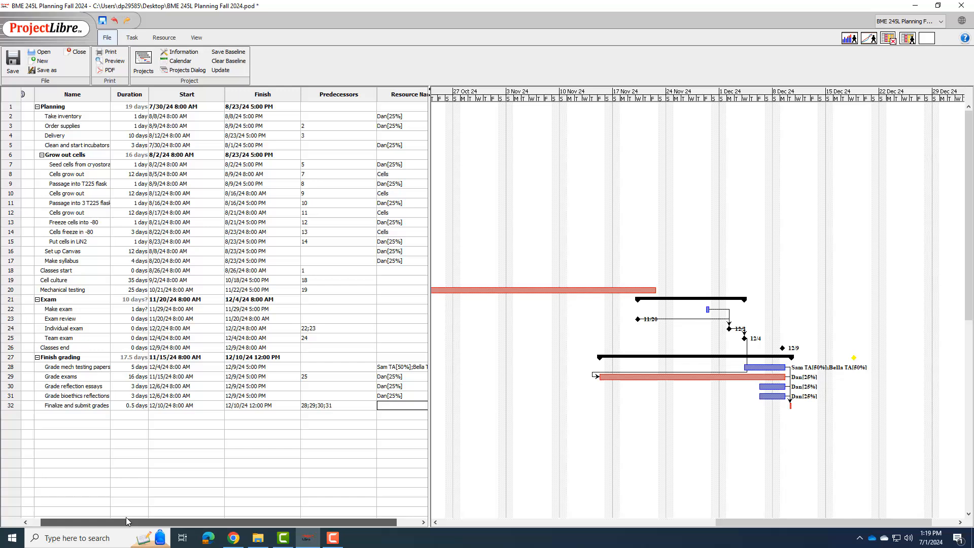
double_click(85, 408)
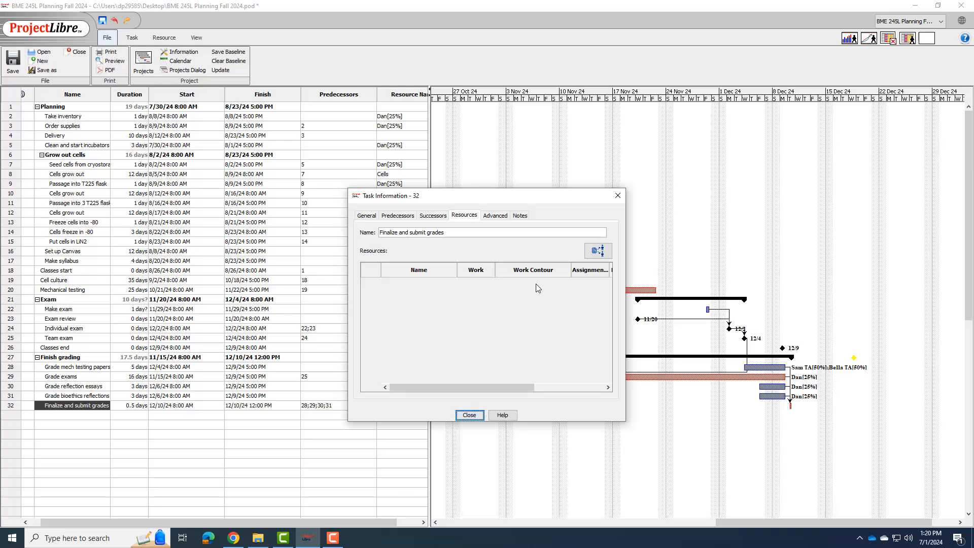
click(598, 251)
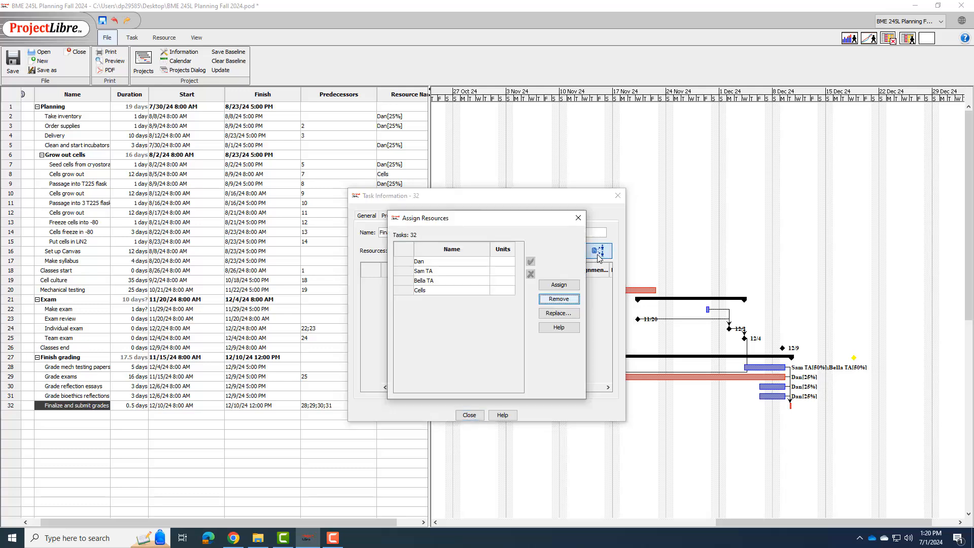
click(500, 262)
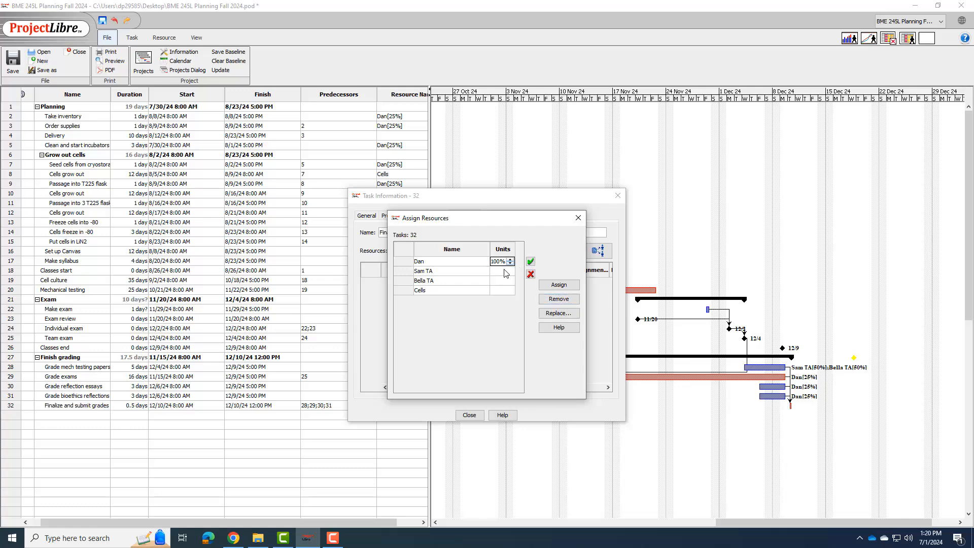
click(530, 262)
Step: Assign both TAs to the Finalize and submit grades task at 50% units each and close its information
click(509, 272)
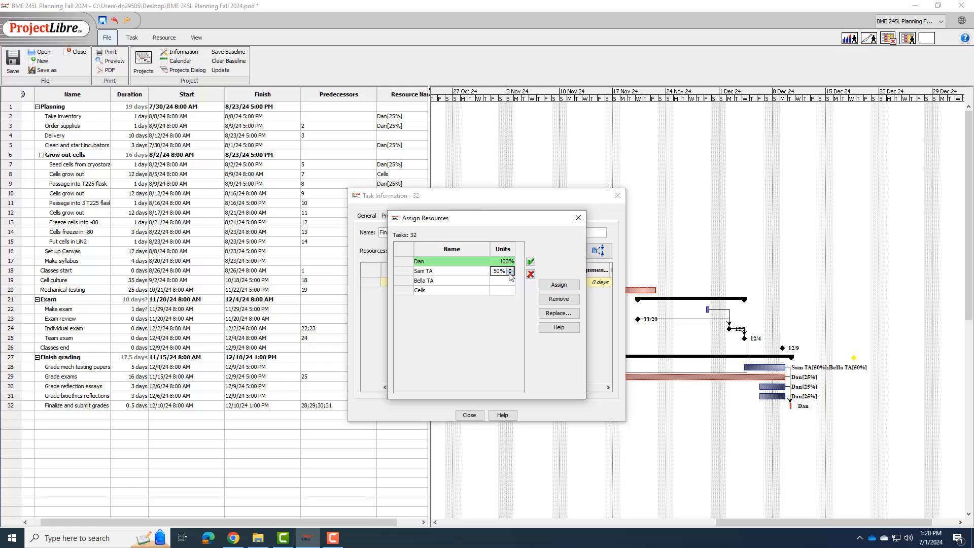
click(510, 281)
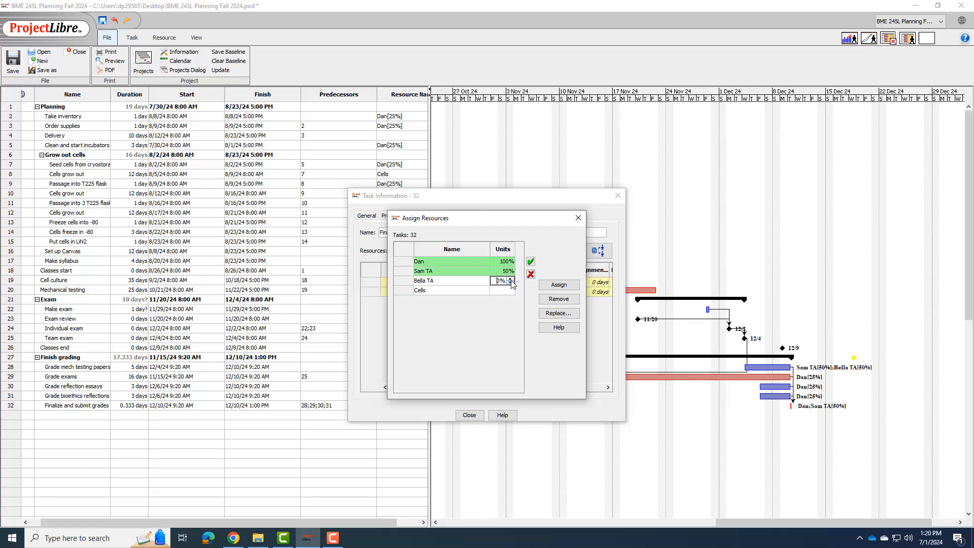
text(5)
click(530, 261)
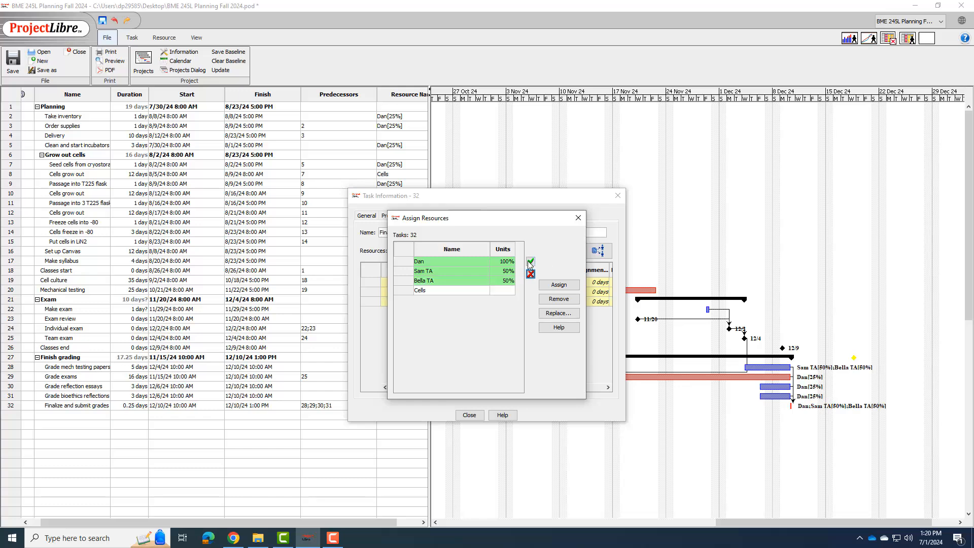
click(578, 217)
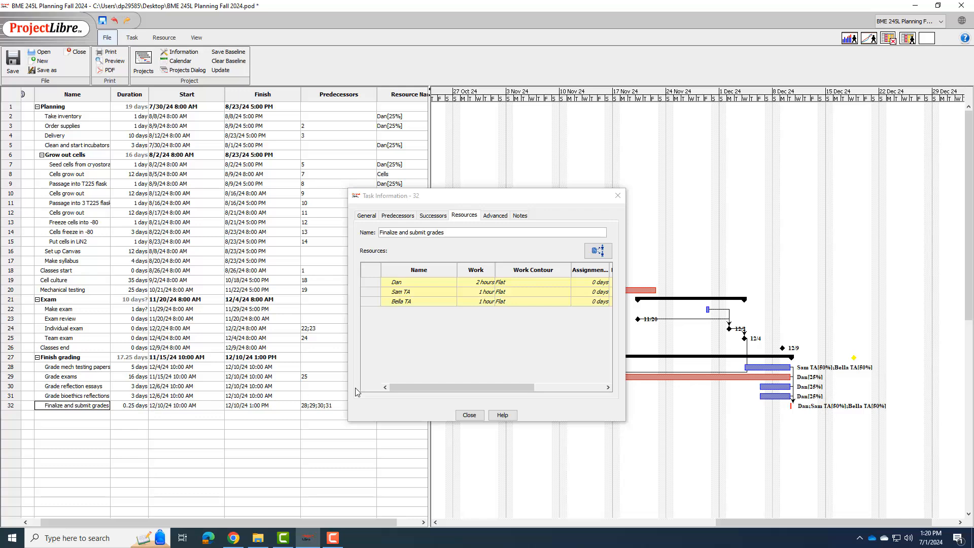
click(470, 416)
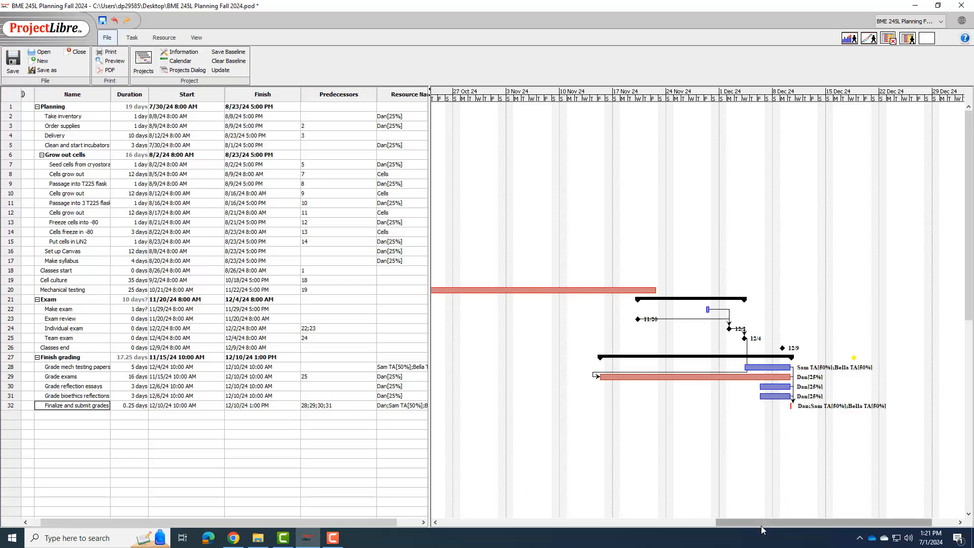
drag(762, 524, 469, 511)
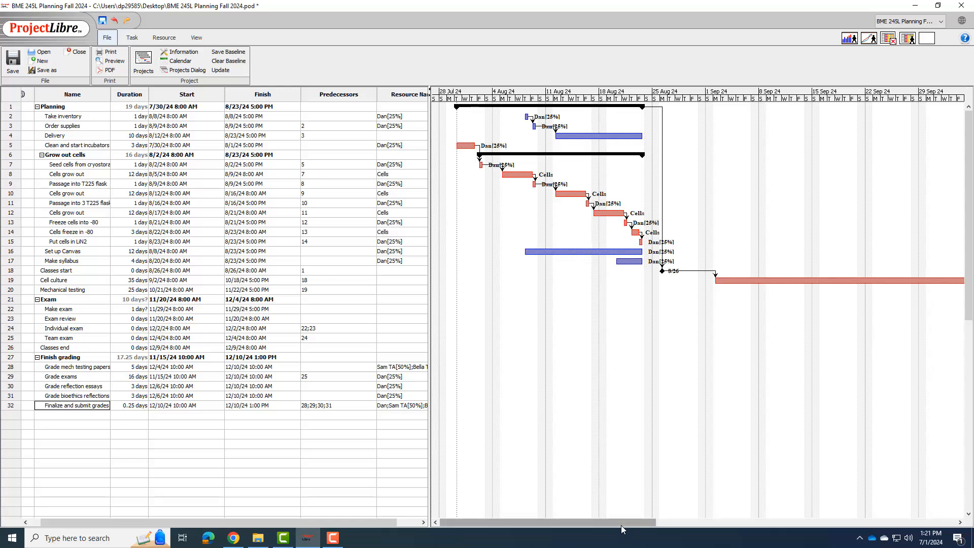
drag(621, 525, 920, 525)
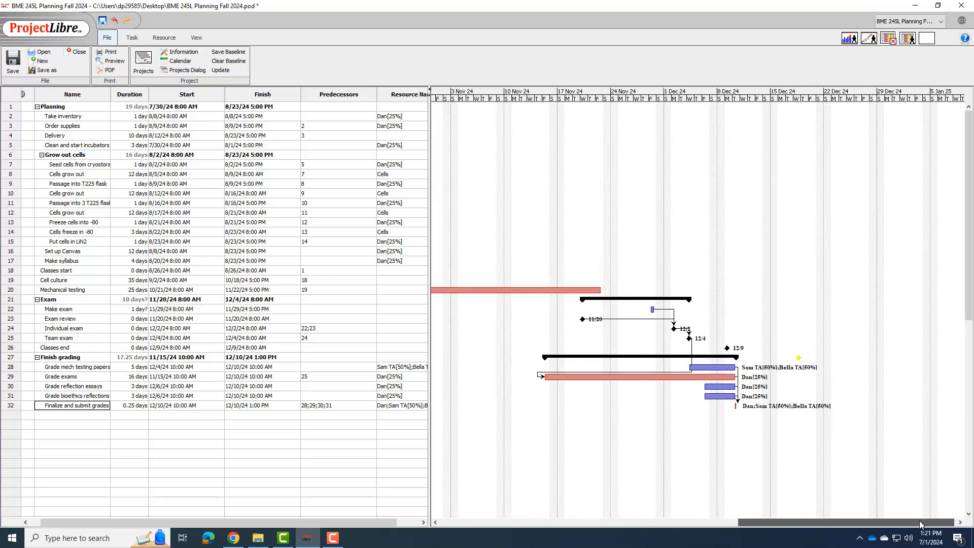